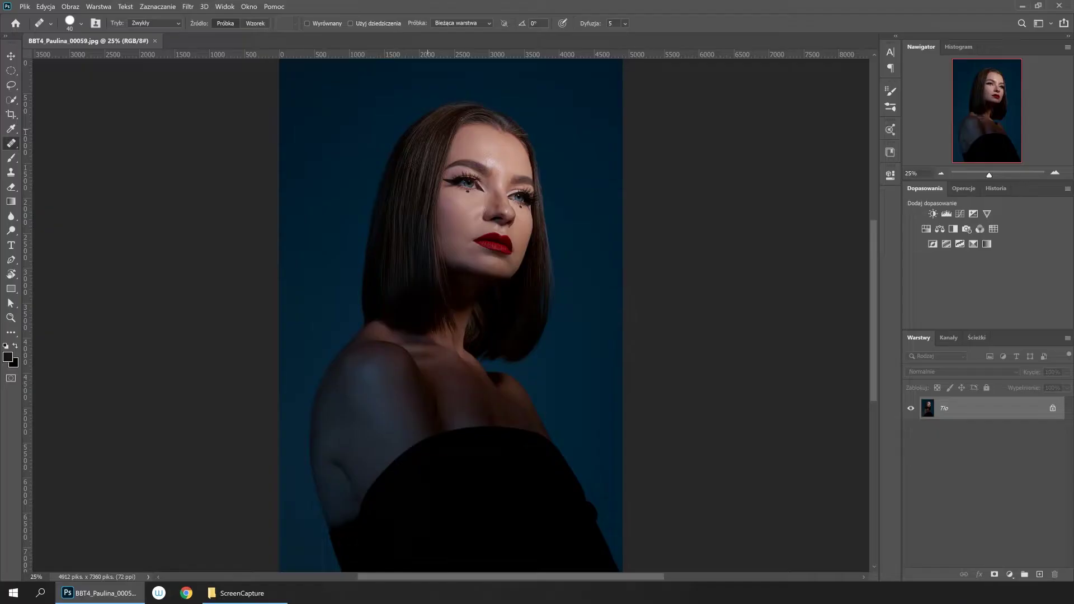
Zoom to about 132% on the forehead and eyes, then add a new blank layer above the background.
key("z")
left_click_drag(468, 154, 500, 156)
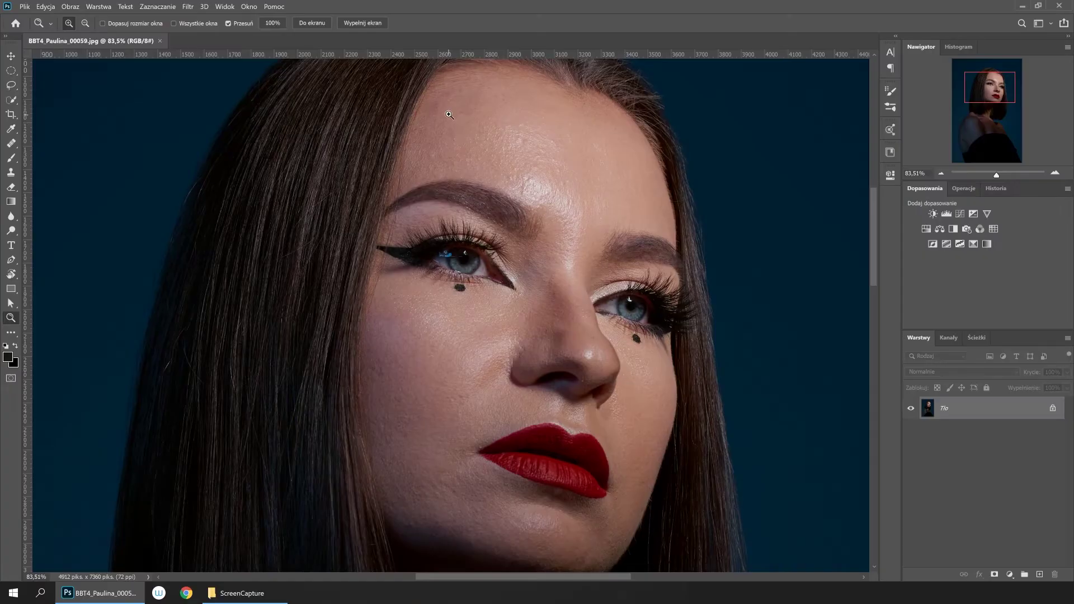
left_click_drag(449, 114, 490, 193)
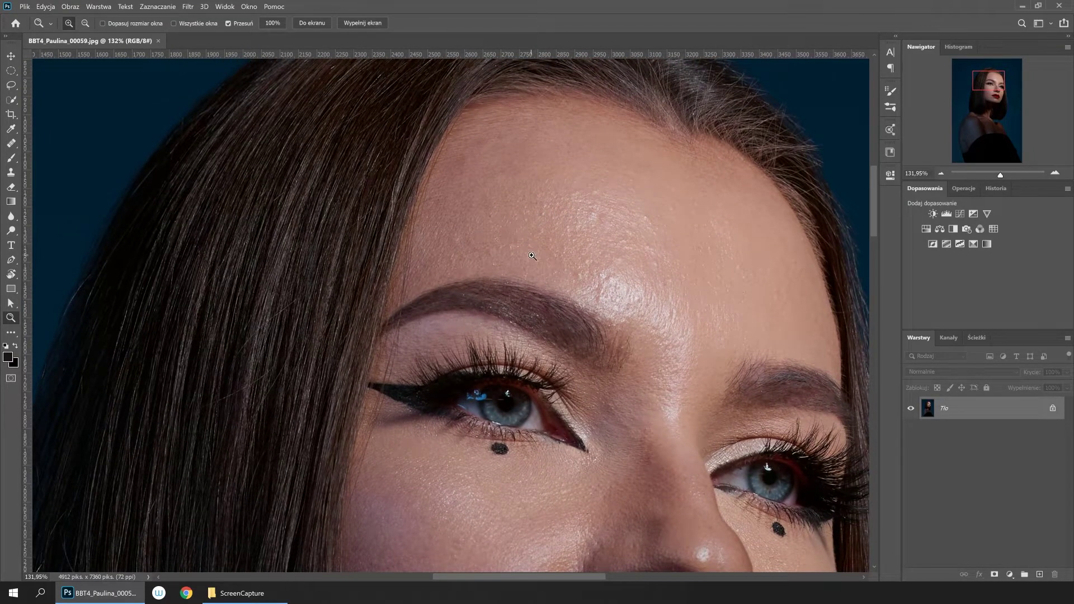
left_click_drag(548, 267, 507, 200)
mouse_move(551, 280)
left_mouse_down()
mouse_move(510, 218)
mouse_move(489, 140)
mouse_move(521, 319)
left_mouse_up()
left_click_drag(515, 155, 515, 239)
left_click_drag(632, 271, 648, 329)
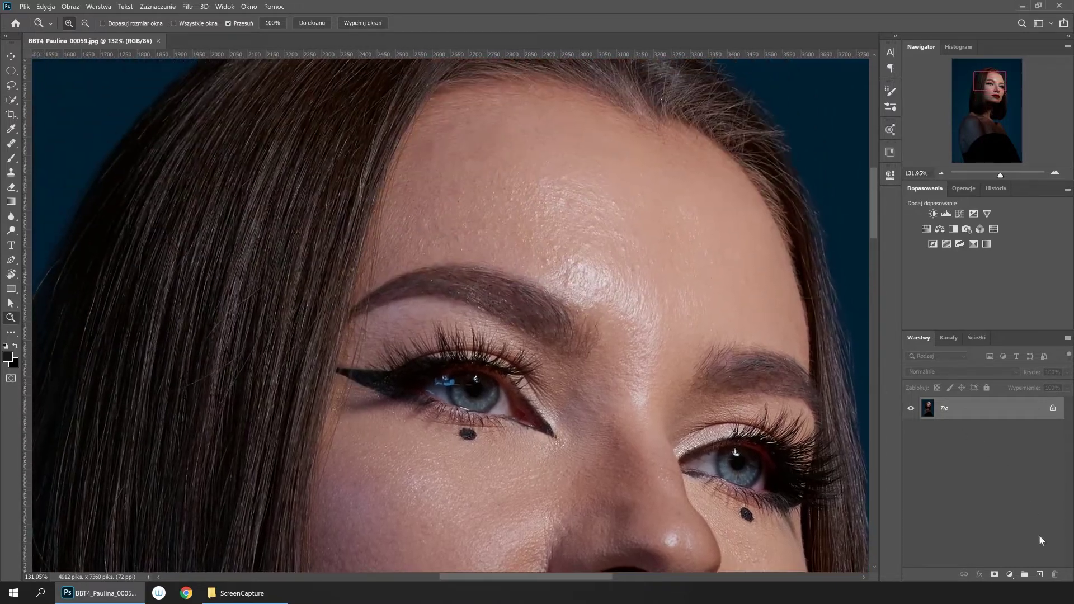
left_click(1041, 574)
type("cleanup")
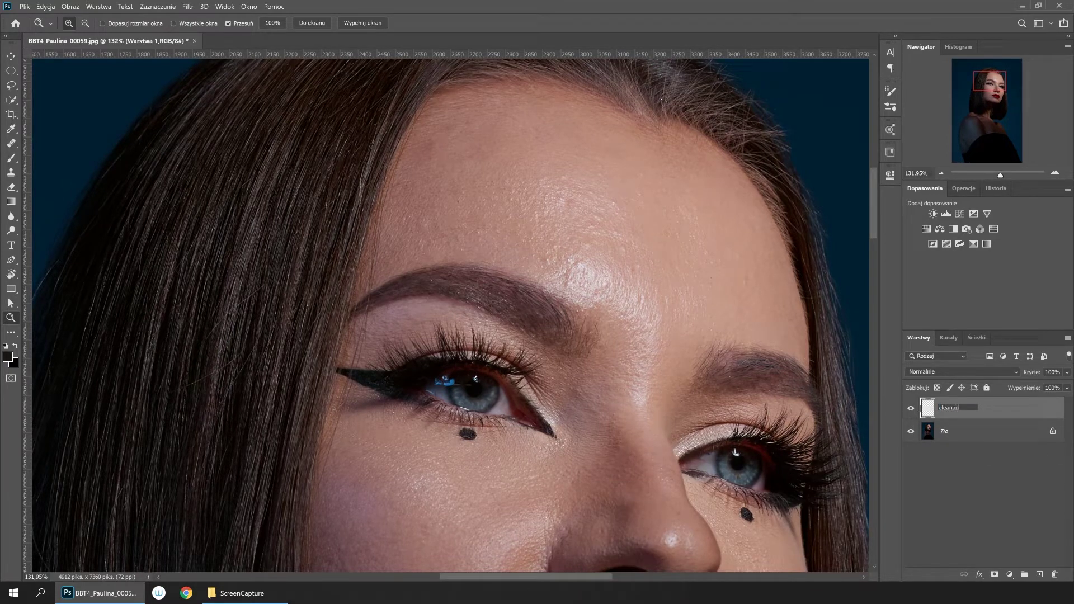
Name the new layer 'cleanup', zoom closer on the forehead and select the Clone Stamp.
key("Return")
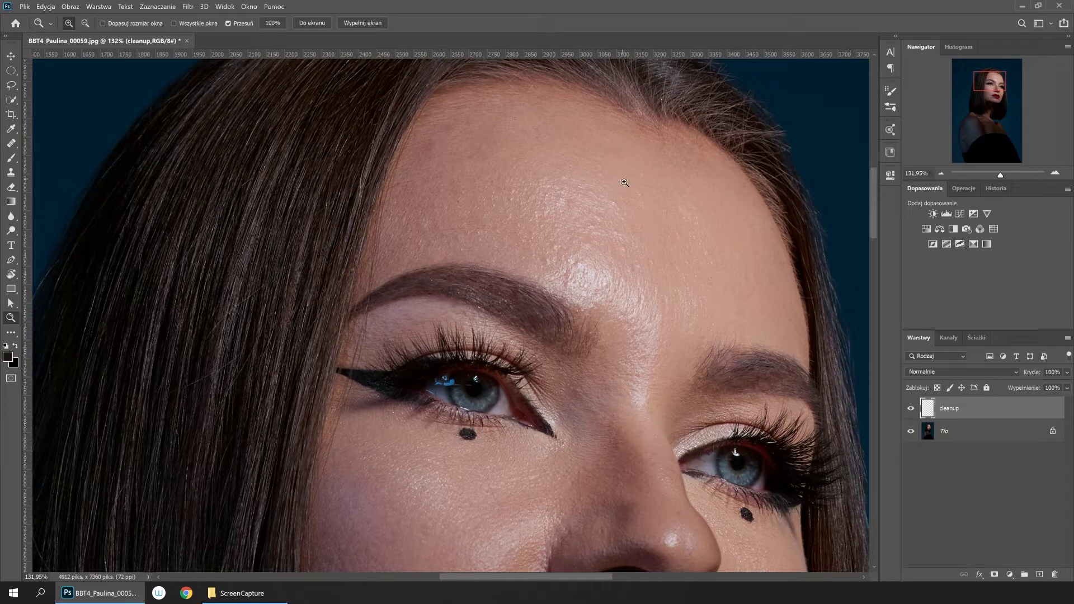
left_click_drag(488, 128, 519, 209)
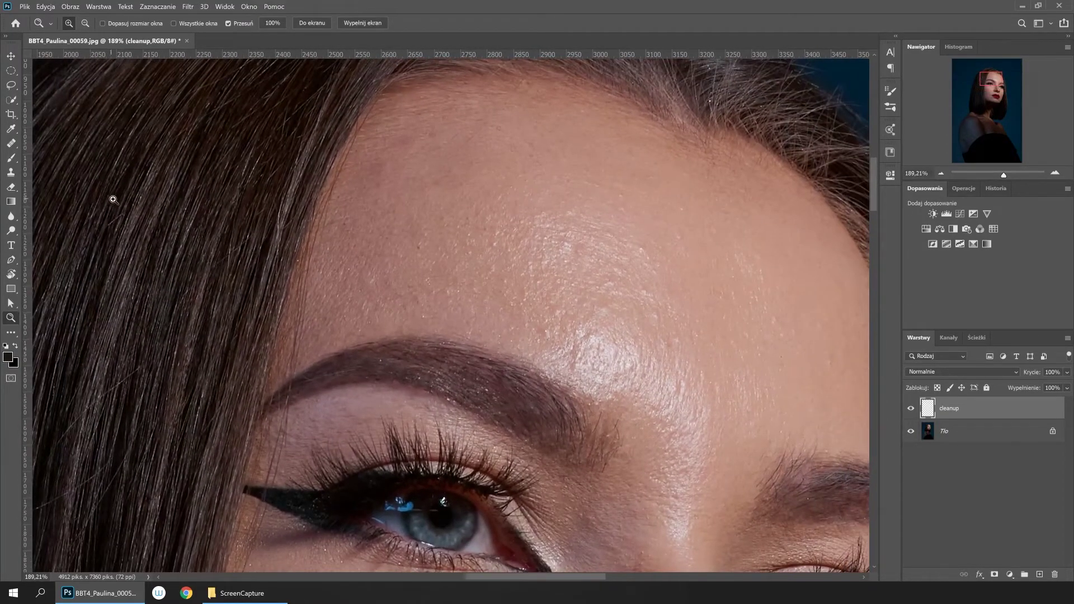
key("s")
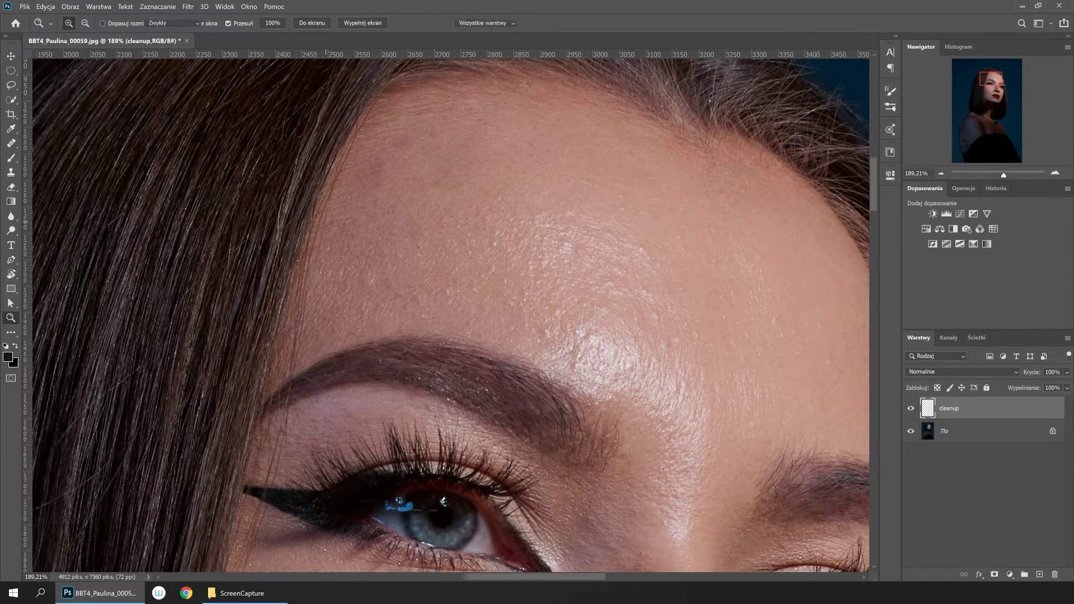
left_click(483, 24)
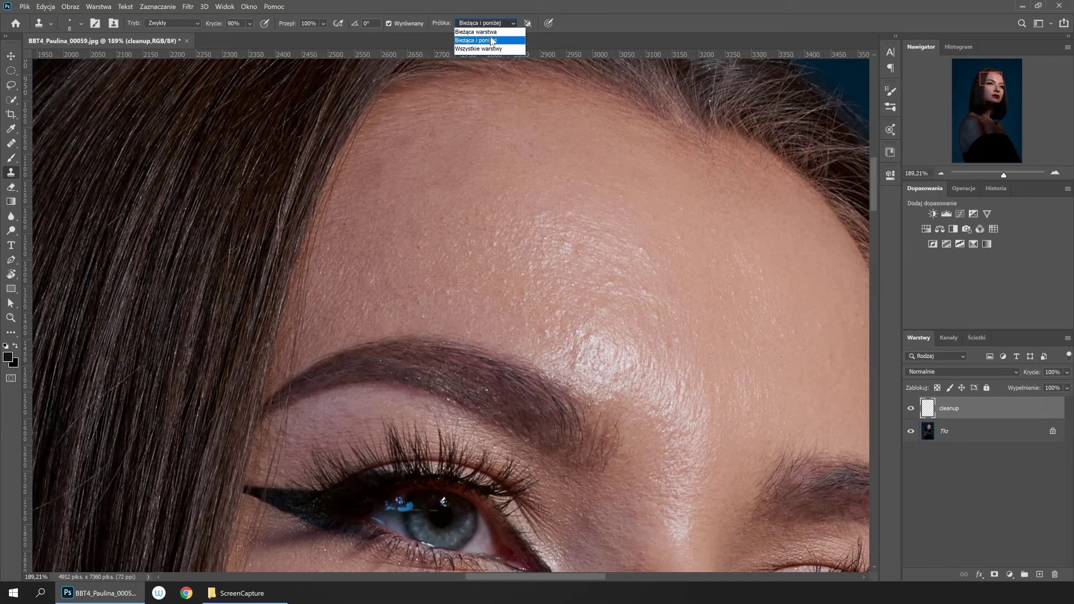
Set Clone Stamp, Healing Brush and Spot Healing Brush to sample all layers.
left_click(494, 49)
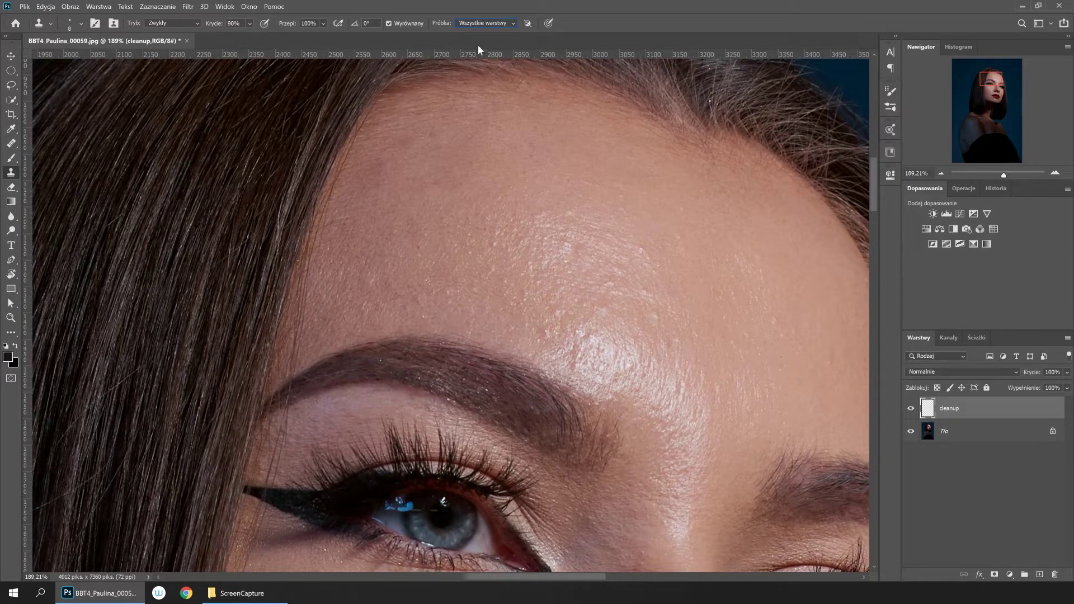
key("j")
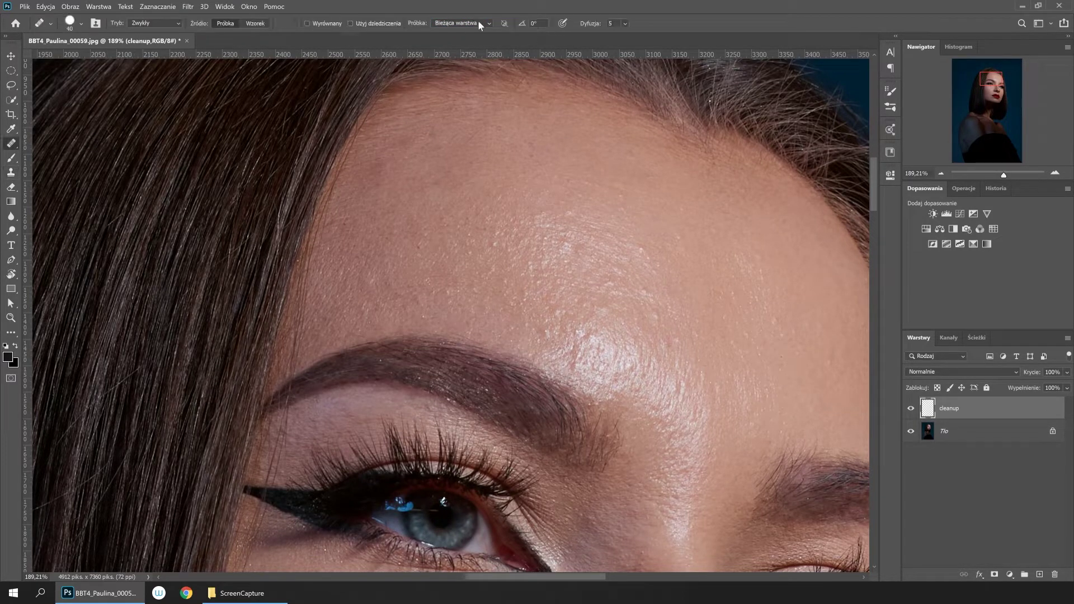
left_click(475, 23)
right_click(20, 149)
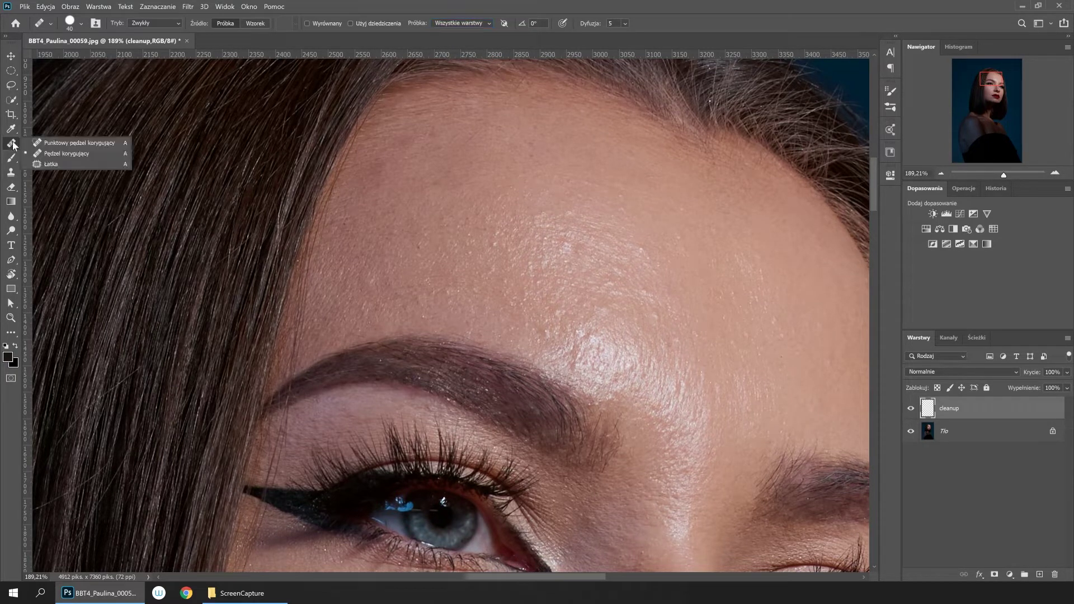
left_click(56, 144)
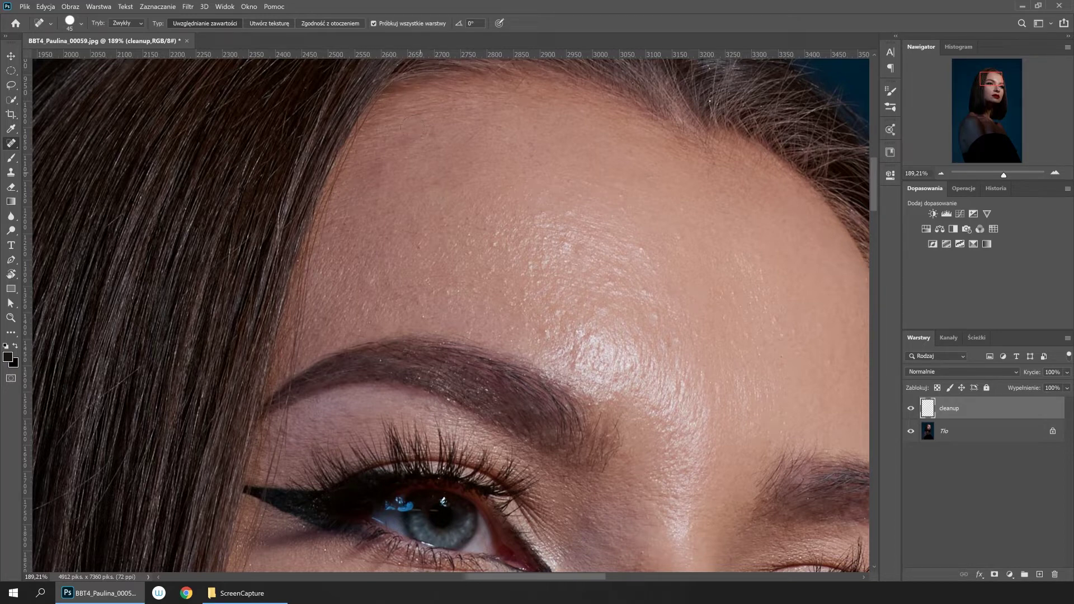
key("shift+j")
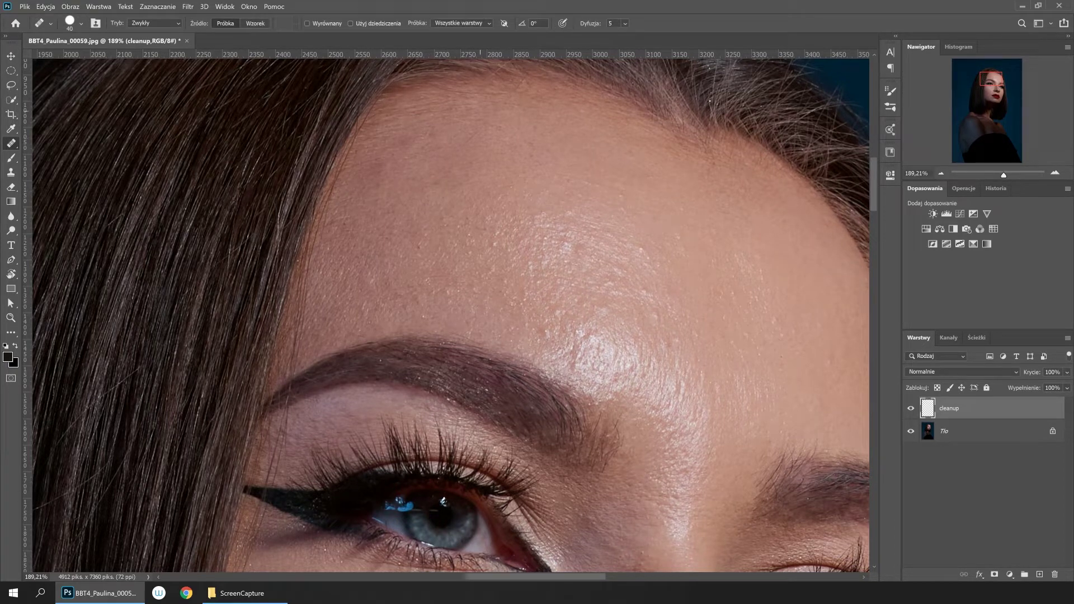
Frame the forehead and eyebrows and set the Healing Brush hardness to 100%.
left_click_drag(467, 195, 459, 207)
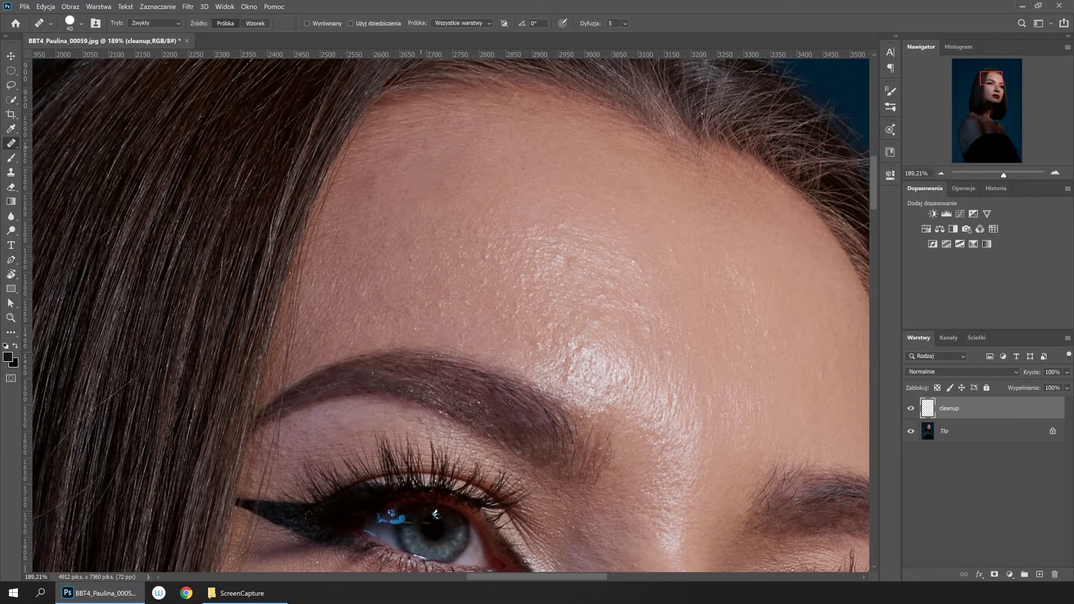
left_click(406, 262, "alt")
left_click_drag(385, 270, 355, 203)
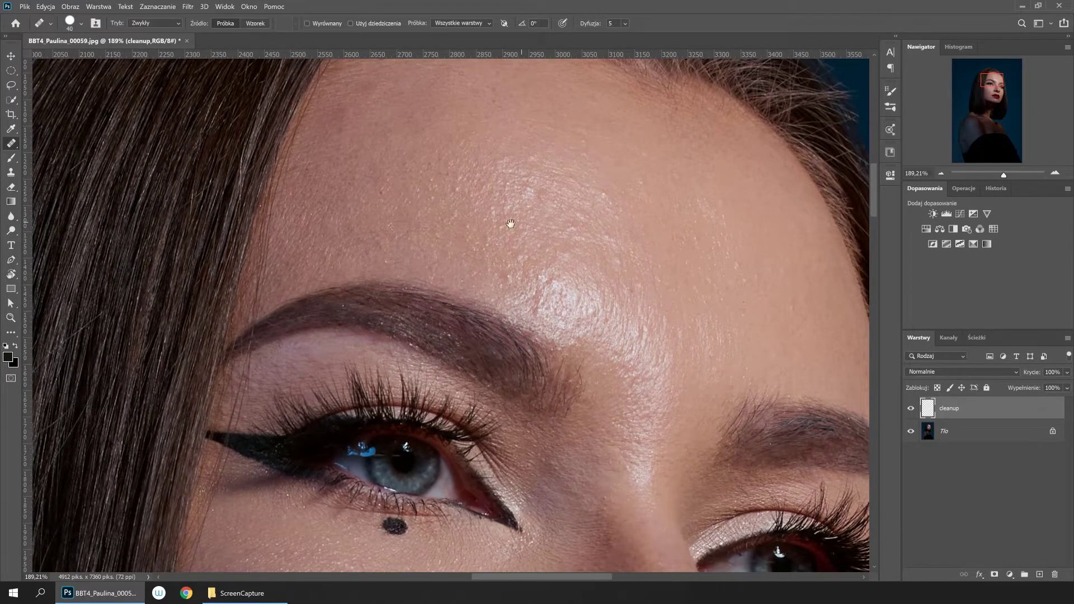
left_click_drag(510, 223, 478, 235)
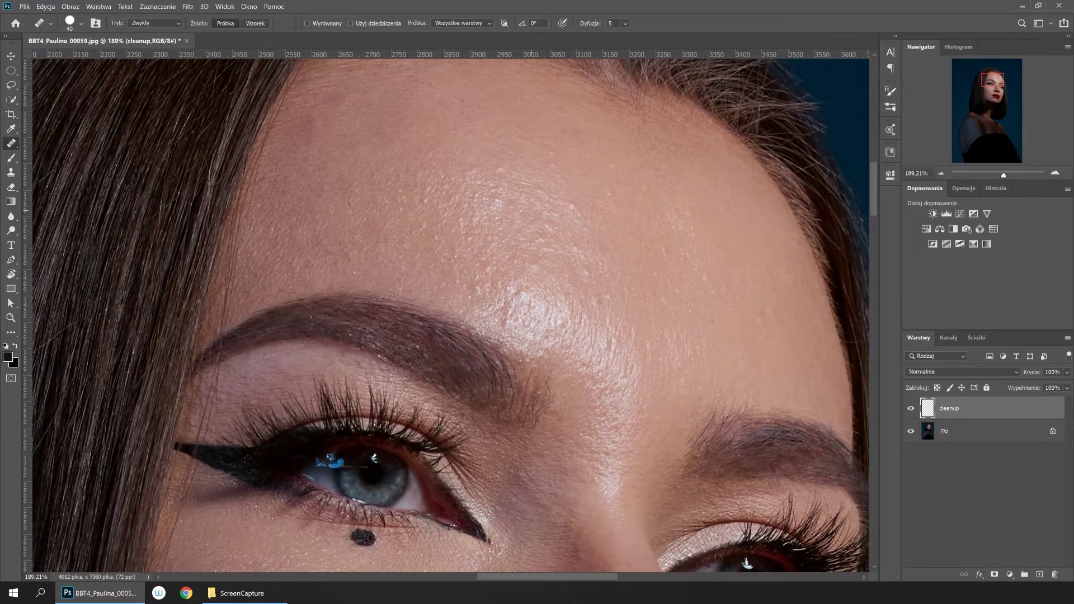
right_click(545, 211)
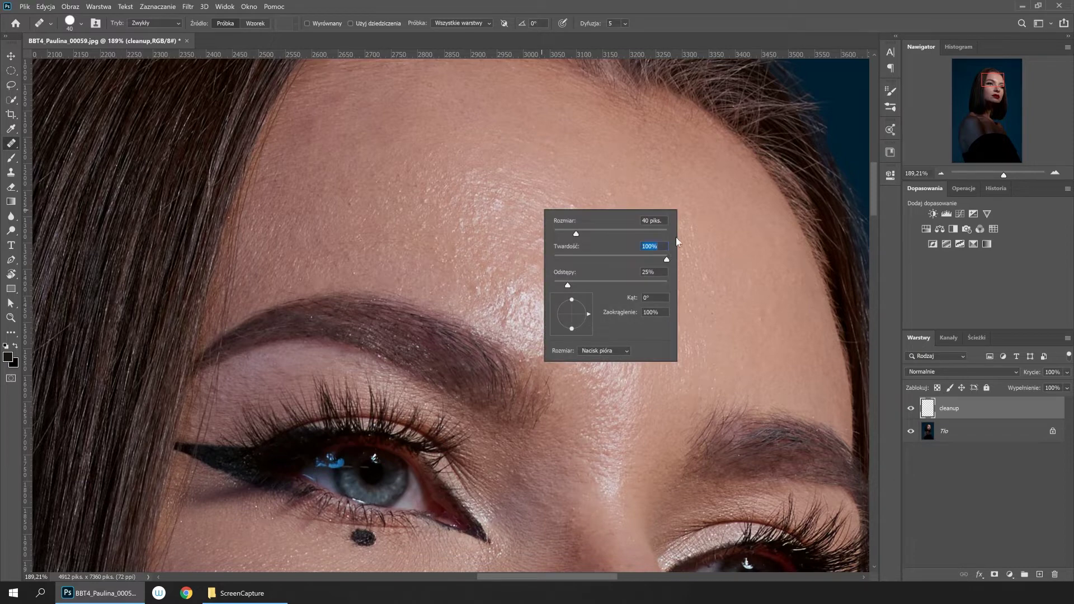
key("Return")
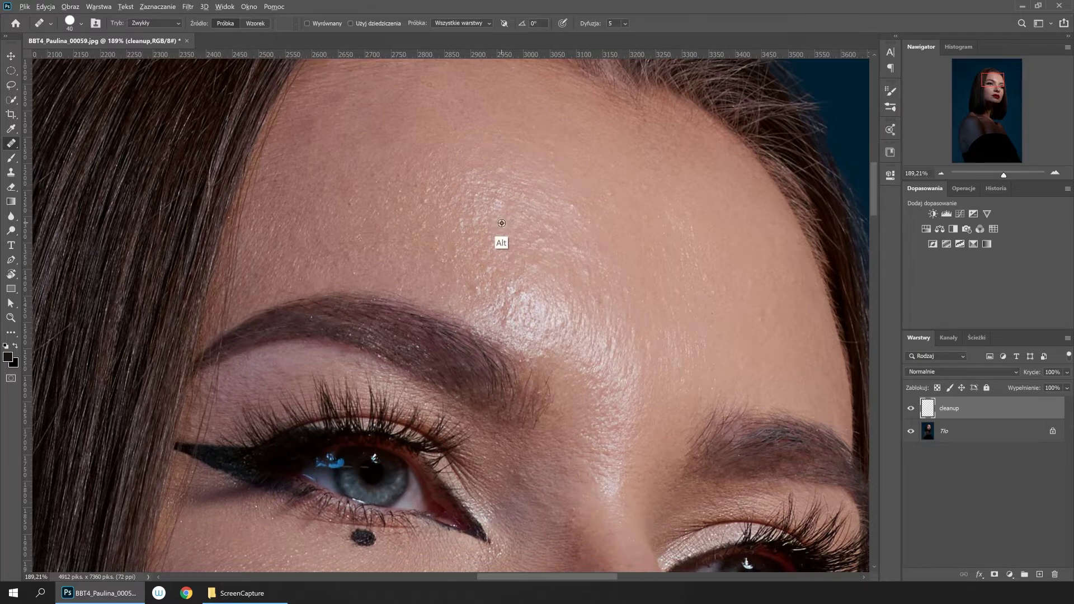
Alt-click a clean forehead skin patch as the Healing Brush source point.
left_click_drag(571, 223, 556, 157)
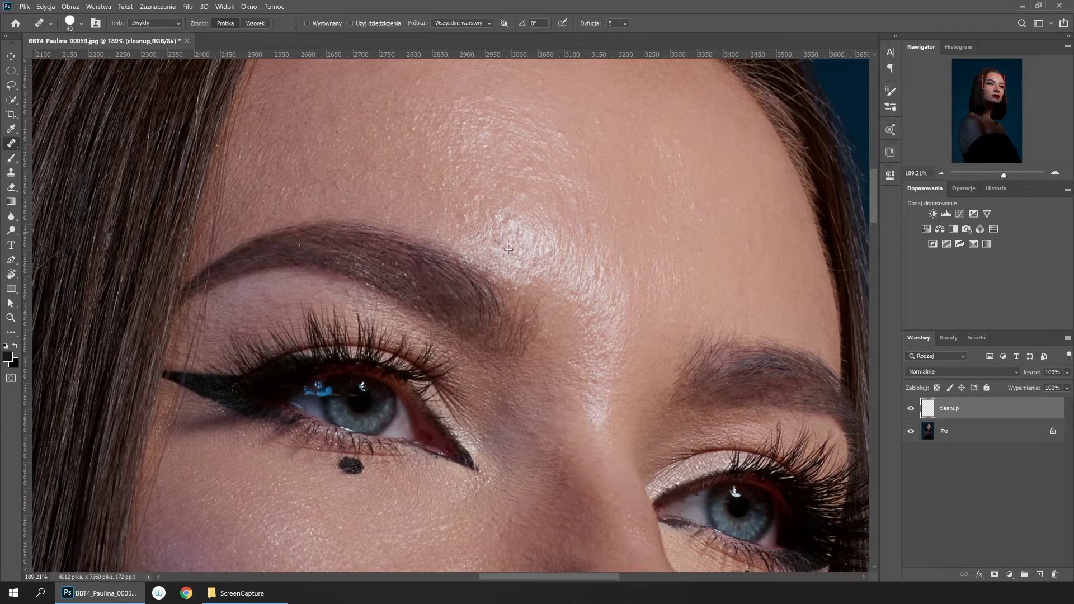
key("alt")
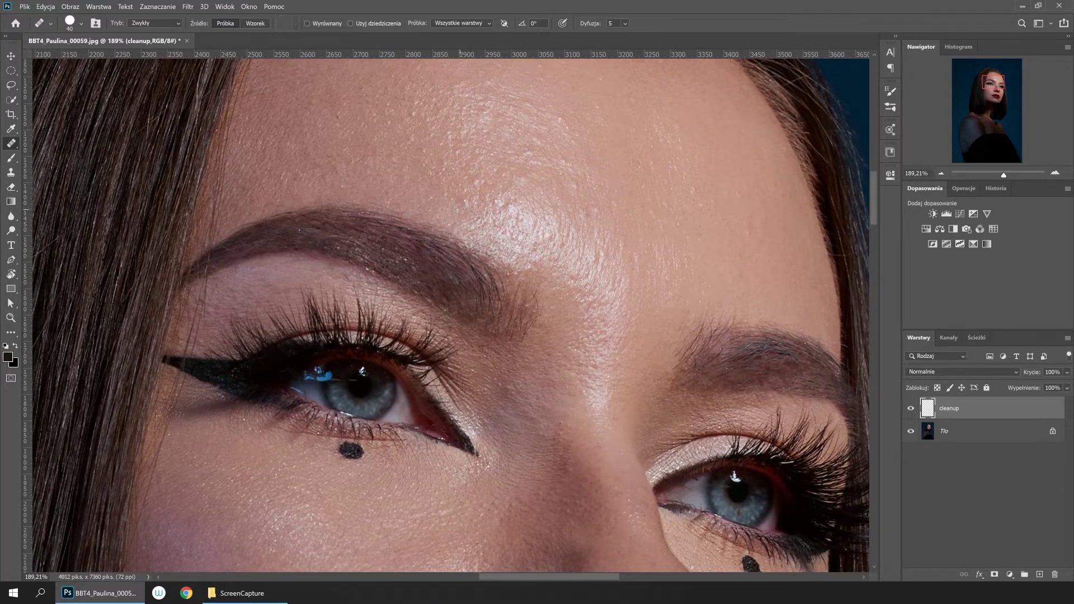
scroll(475, 218, "up", 2)
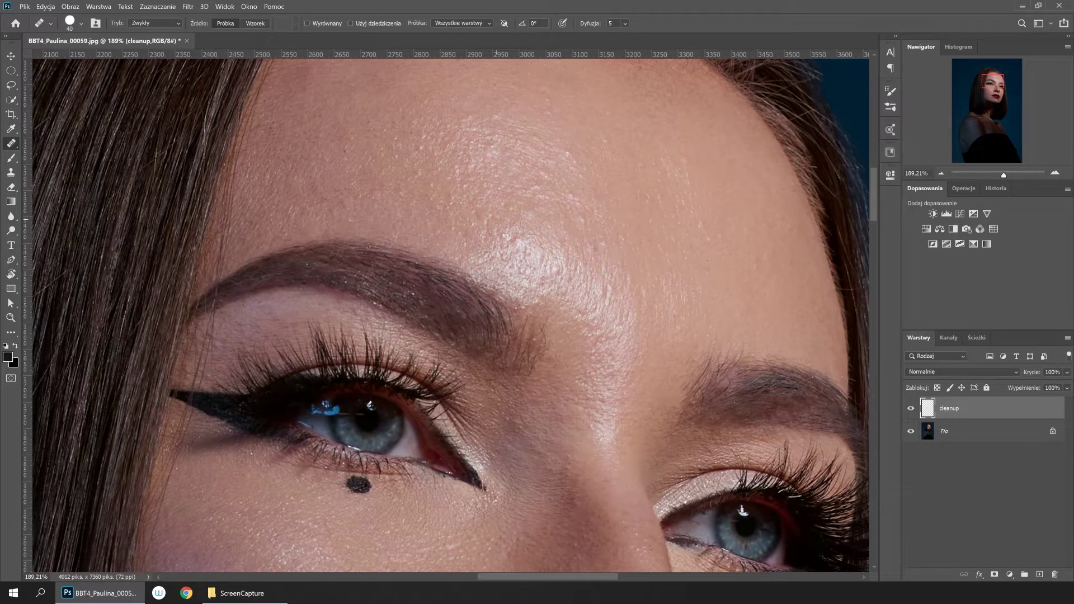
scroll(495, 220, "up", 1)
scroll(562, 249, "down", 2)
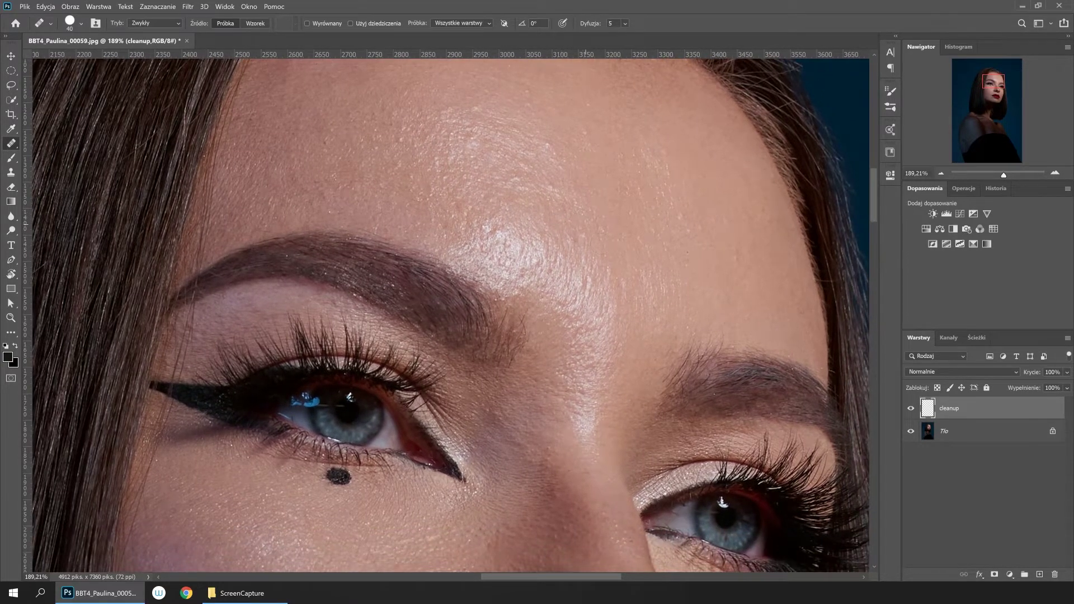
scroll(577, 228, "down", 2)
scroll(576, 224, "down", 2)
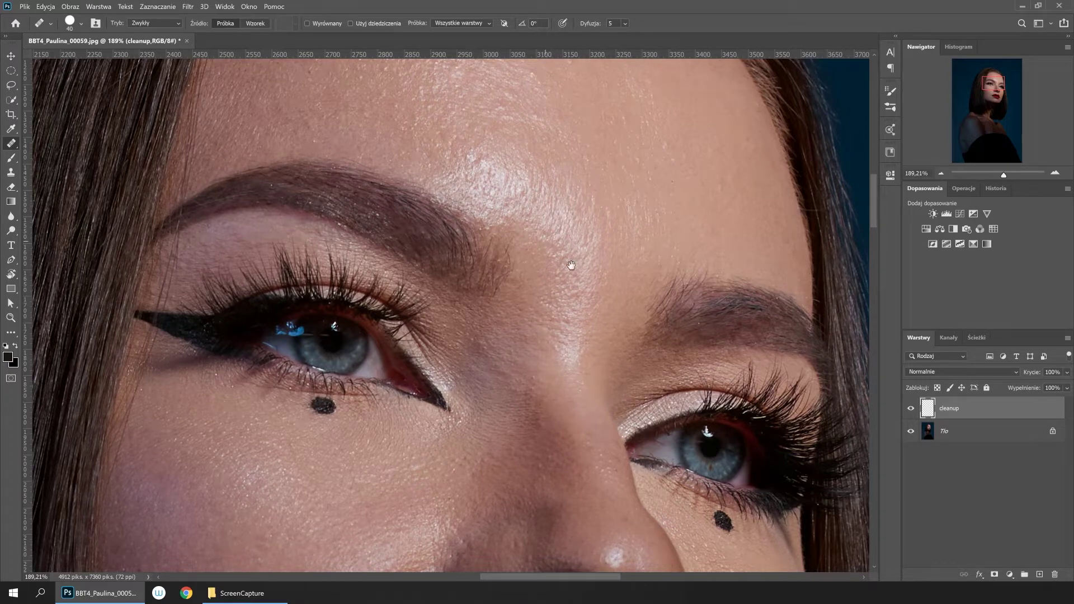
scroll(565, 249, "up", 1)
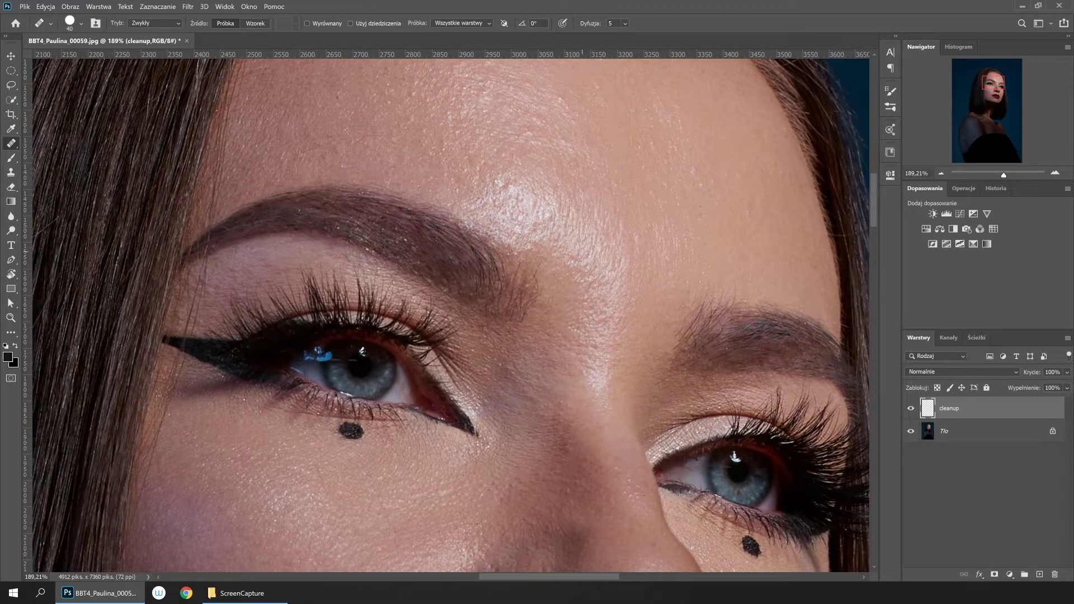
scroll(585, 243, "up", 1)
scroll(584, 246, "up", 1)
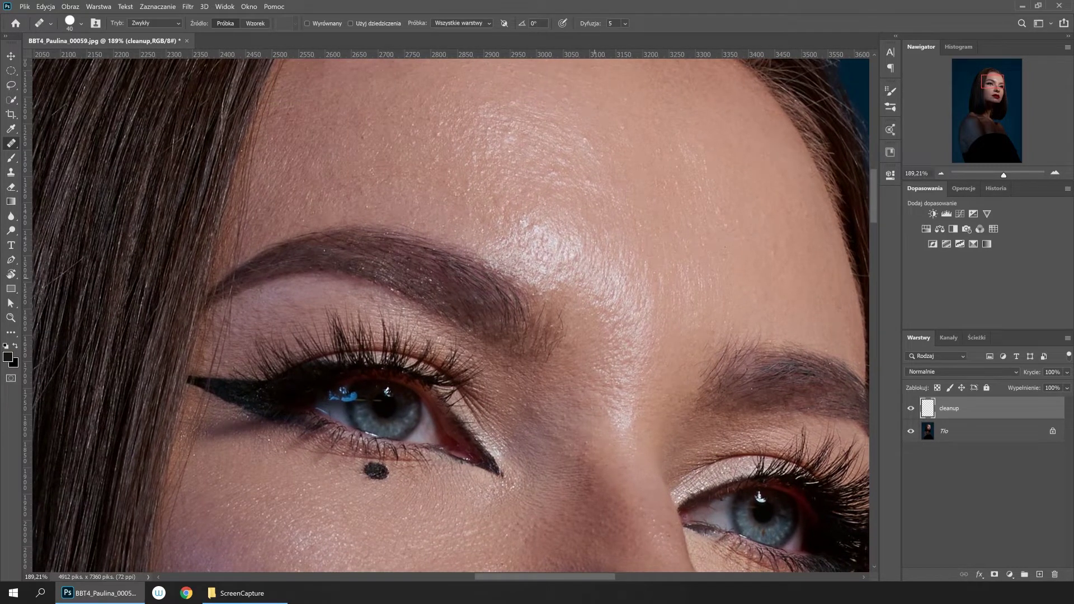
key("shift+j")
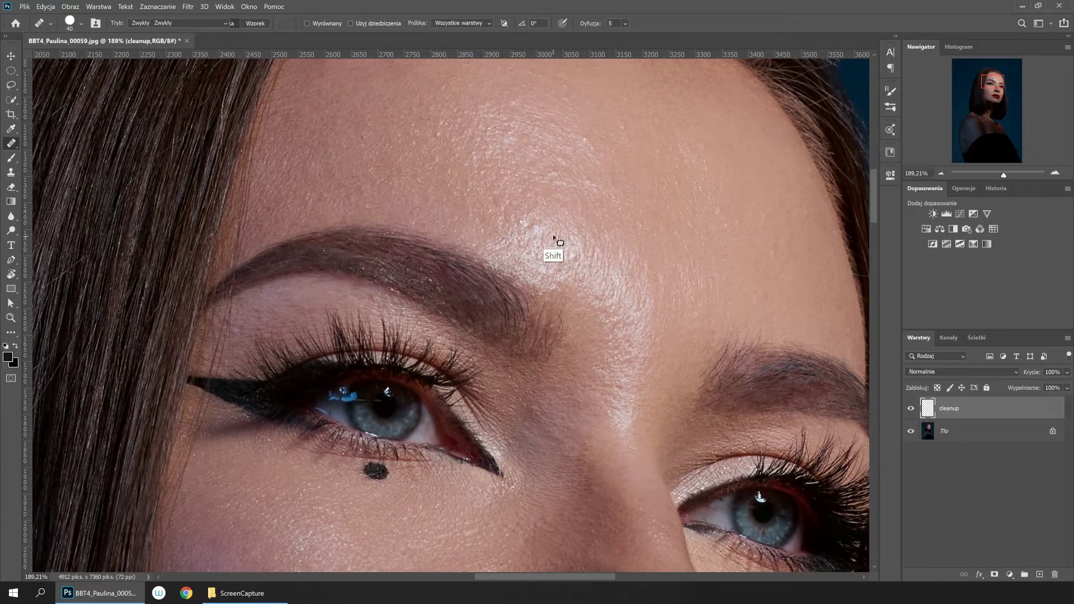
Return to the Healing Brush and pan across the right eye, forehead and left brow.
key("shift+j")
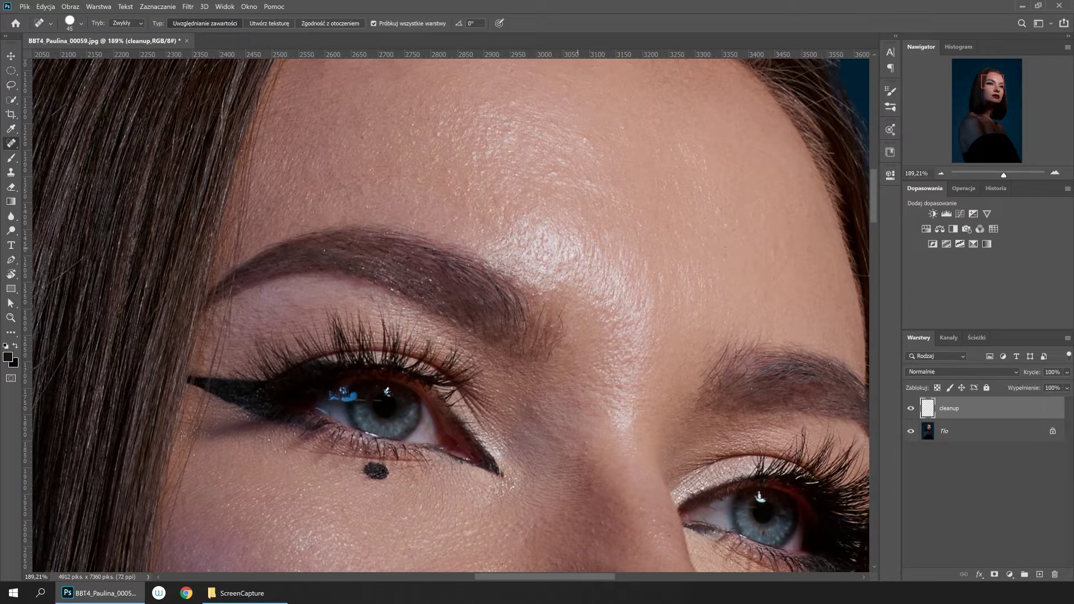
mouse_move(598, 265)
left_mouse_down()
mouse_move(589, 222)
mouse_move(574, 225)
mouse_move(599, 268)
mouse_move(585, 289)
left_mouse_up()
key("shift+j")
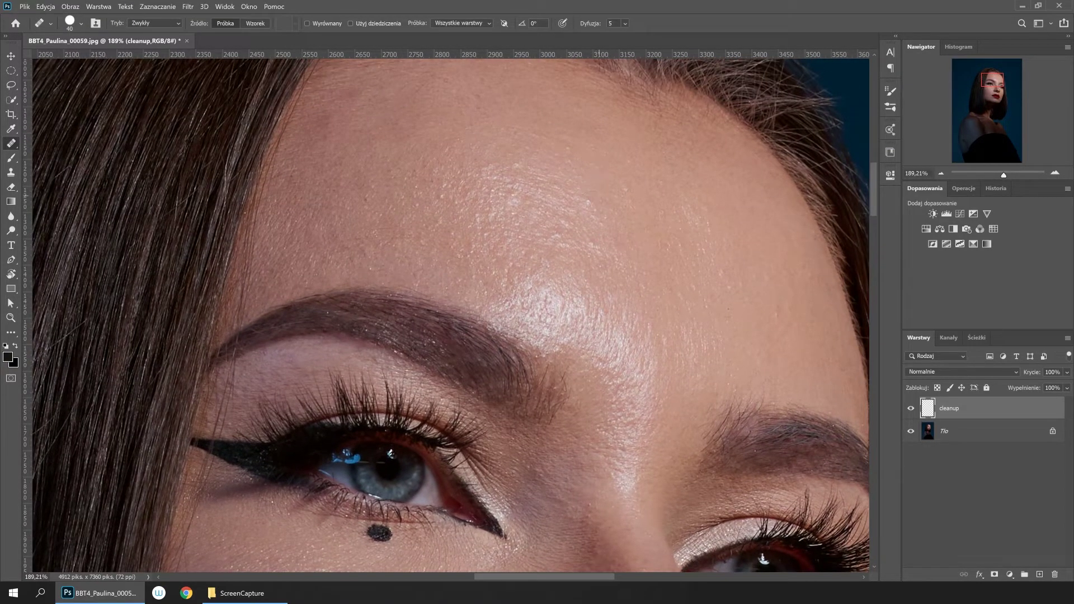
mouse_move(625, 244)
left_mouse_down()
mouse_move(612, 216)
mouse_move(579, 218)
mouse_move(587, 246)
mouse_move(501, 152)
left_mouse_up()
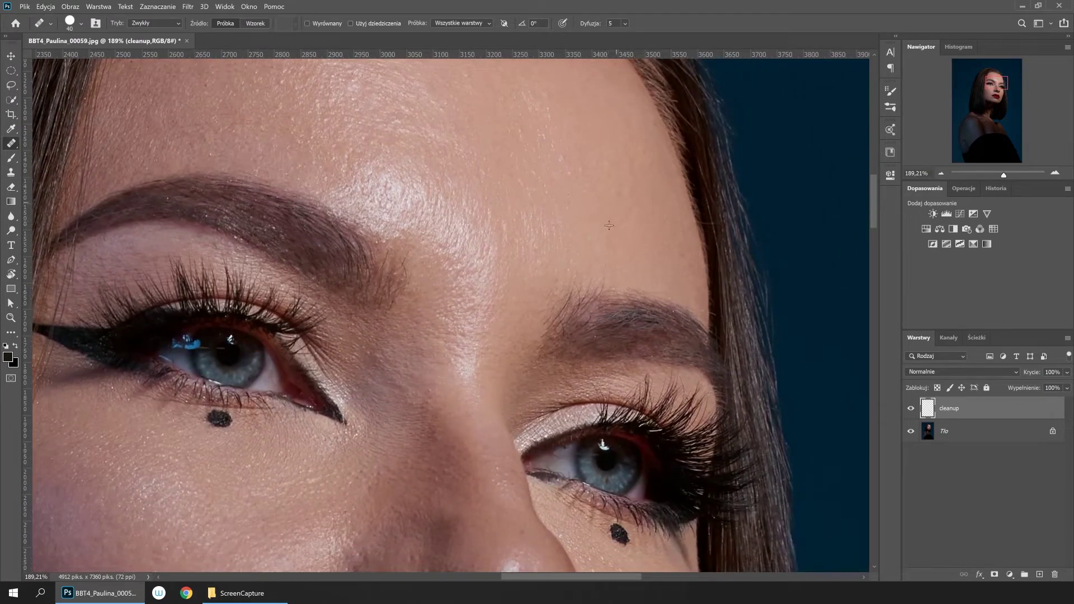
left_click_drag(626, 209, 628, 254)
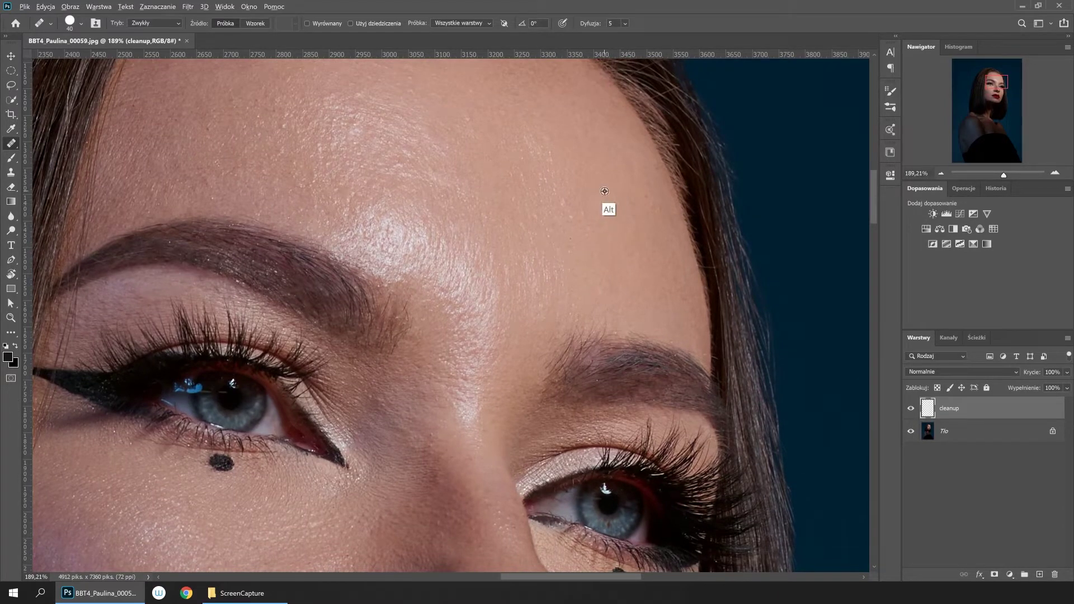
left_click_drag(508, 285, 719, 380)
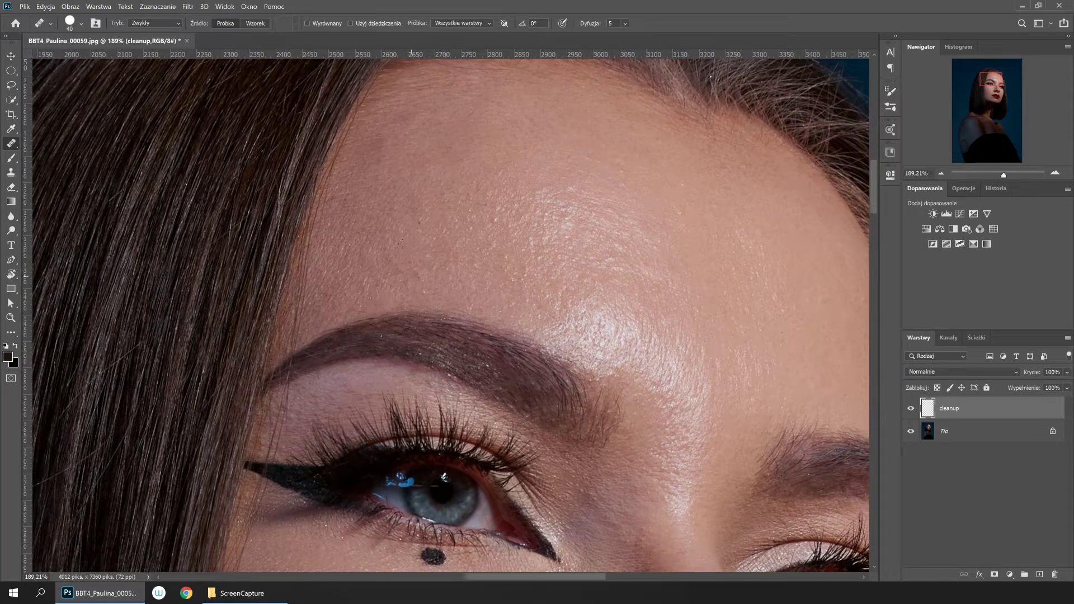
scroll(451, 251, "down", 5)
scroll(451, 285, "down", 3)
scroll(451, 230, "down", 3)
left_click(385, 333, "alt")
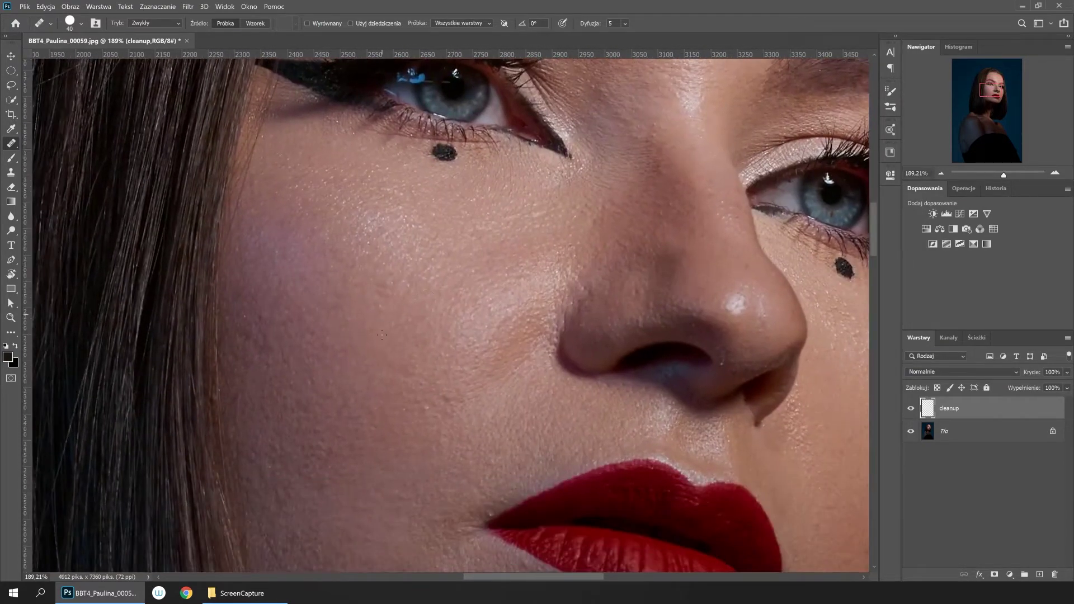
scroll(386, 336, "down", 3)
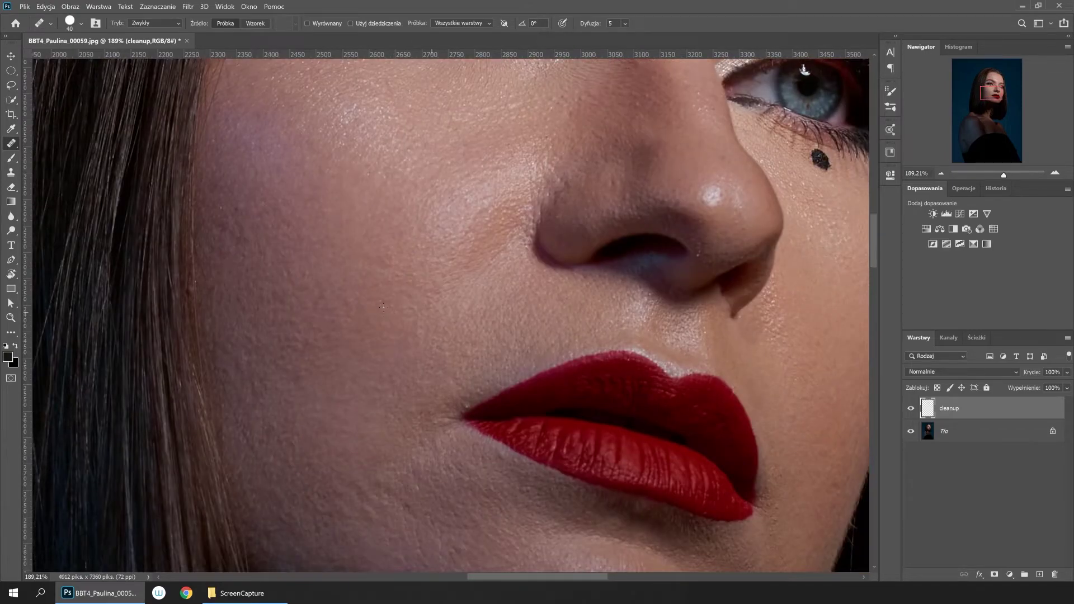
scroll(436, 384, "left", 2)
scroll(414, 328, "down", 4)
scroll(415, 328, "right", 5)
scroll(593, 218, "up", 2)
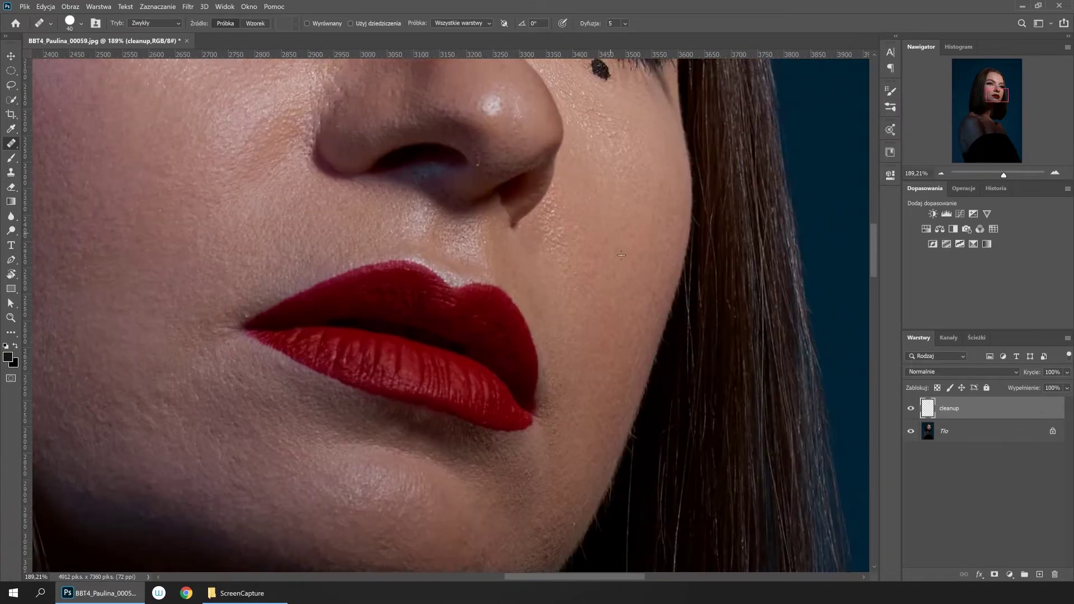
scroll(593, 218, "left", 3)
scroll(554, 269, "up", 5)
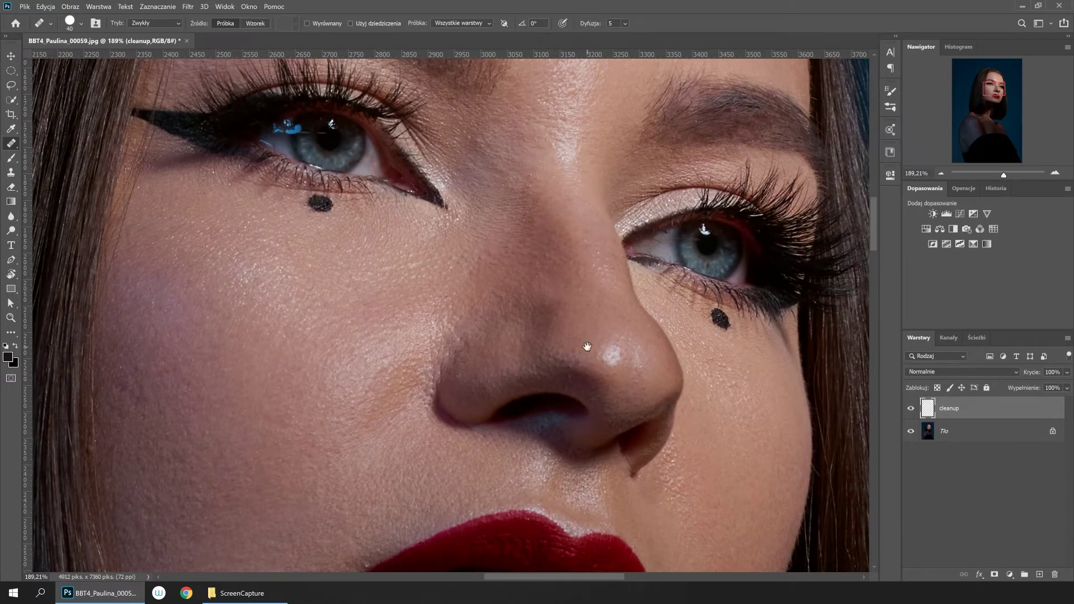
scroll(584, 347, "up", 1)
scroll(464, 266, "down", 3)
scroll(464, 265, "left", 2)
scroll(529, 241, "down", 5)
scroll(529, 242, "down", 5)
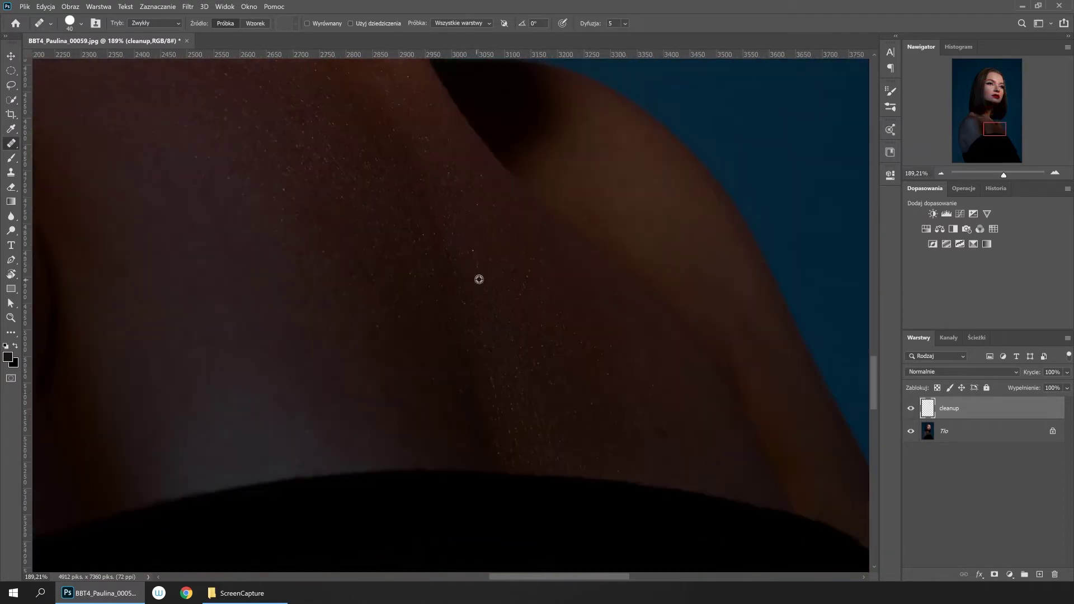
scroll(477, 278, "left", 5)
scroll(472, 187, "up", 5)
scroll(489, 250, "down", 2)
scroll(435, 241, "down", 5)
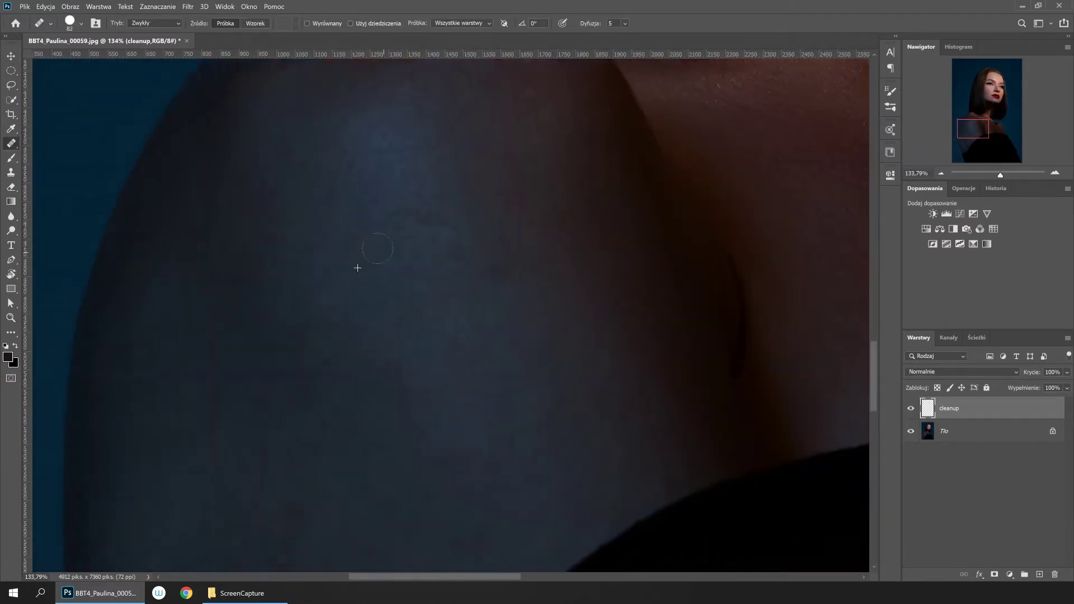
scroll(391, 262, "down", 3)
scroll(409, 365, "right", 5)
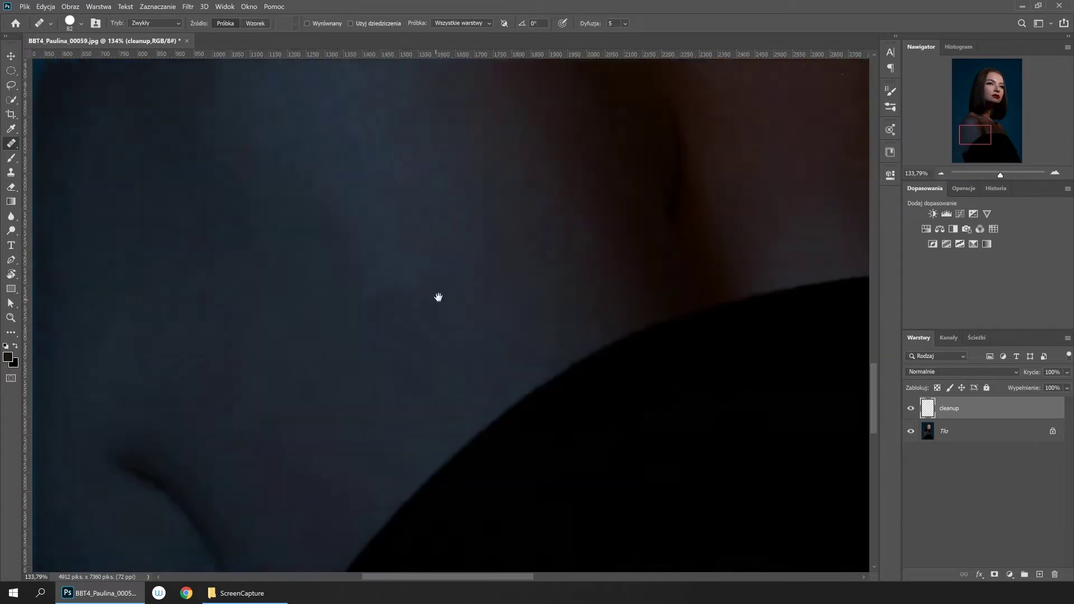
scroll(438, 294, "up", 10)
scroll(384, 424, "up", 5)
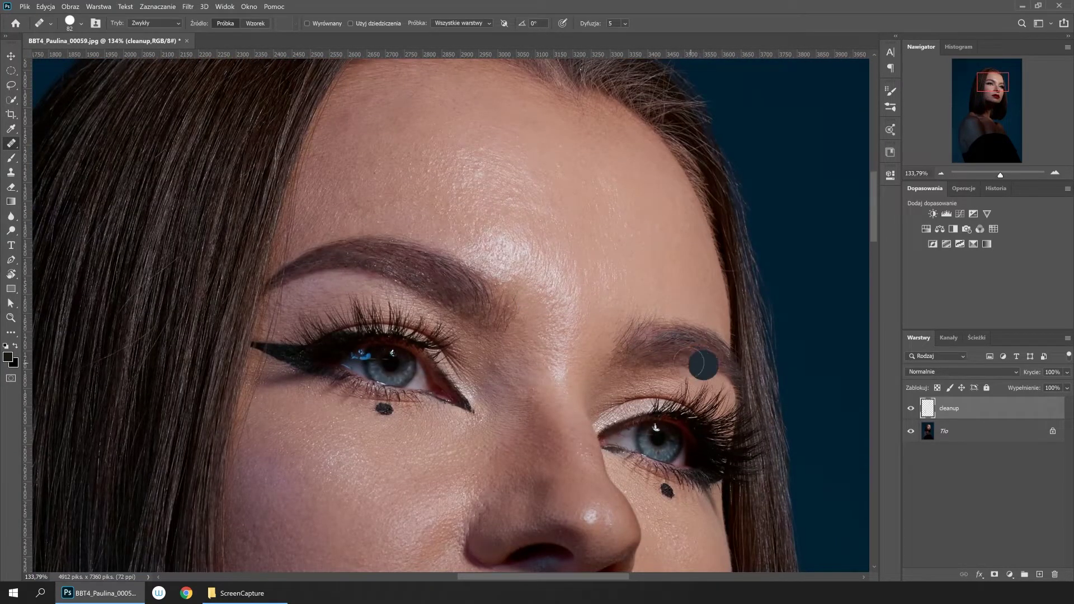
Hide Tło, zoom out to review the cleanup patches alone, then show Tło again.
left_click(911, 408, "alt")
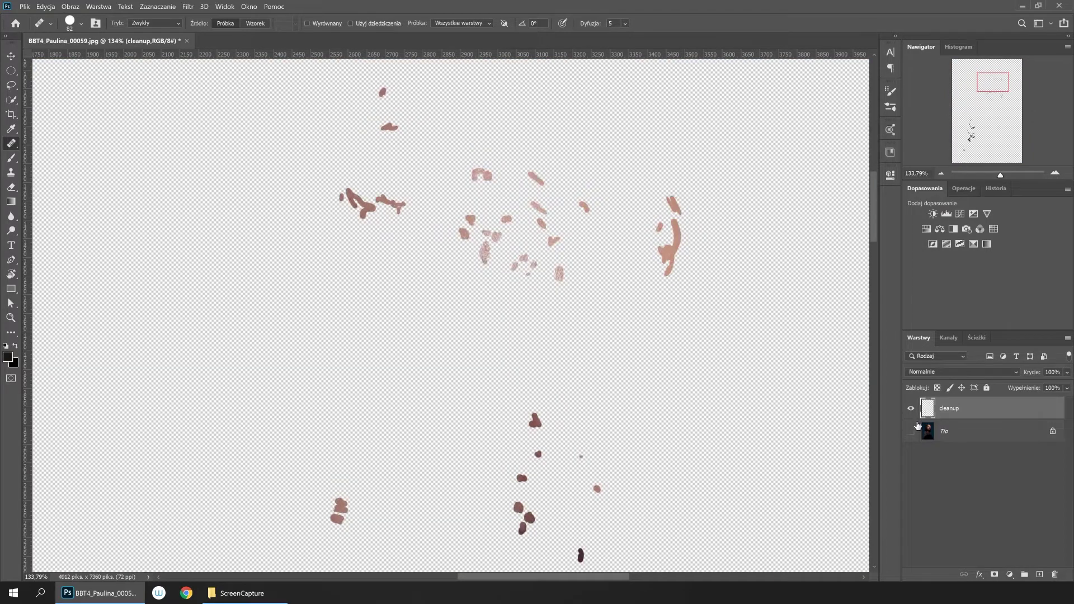
left_click(941, 172)
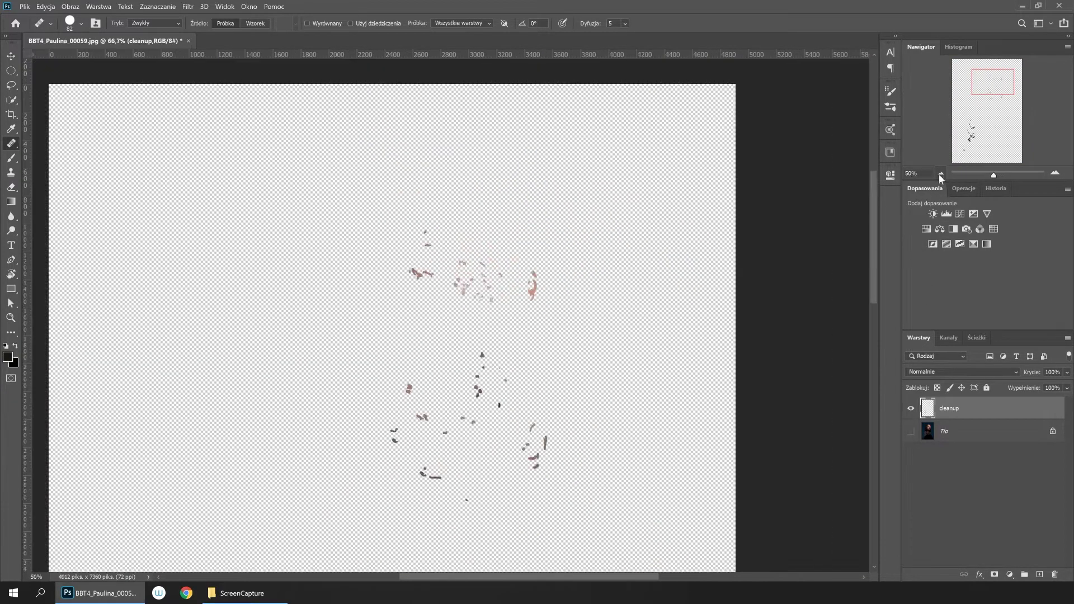
left_click_drag(991, 330, 990, 273)
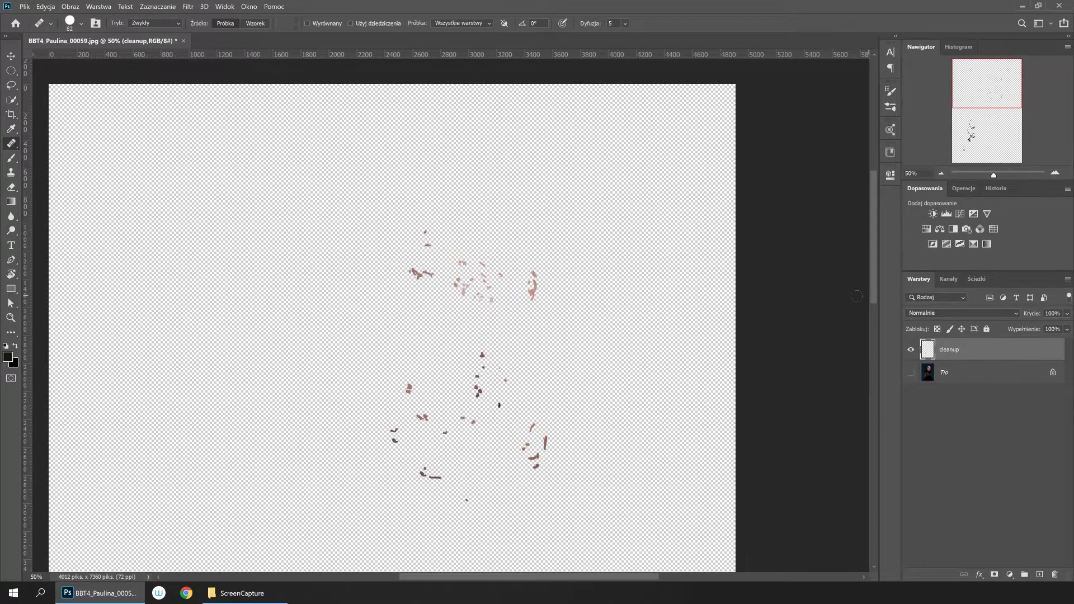
left_click_drag(711, 322, 628, 328)
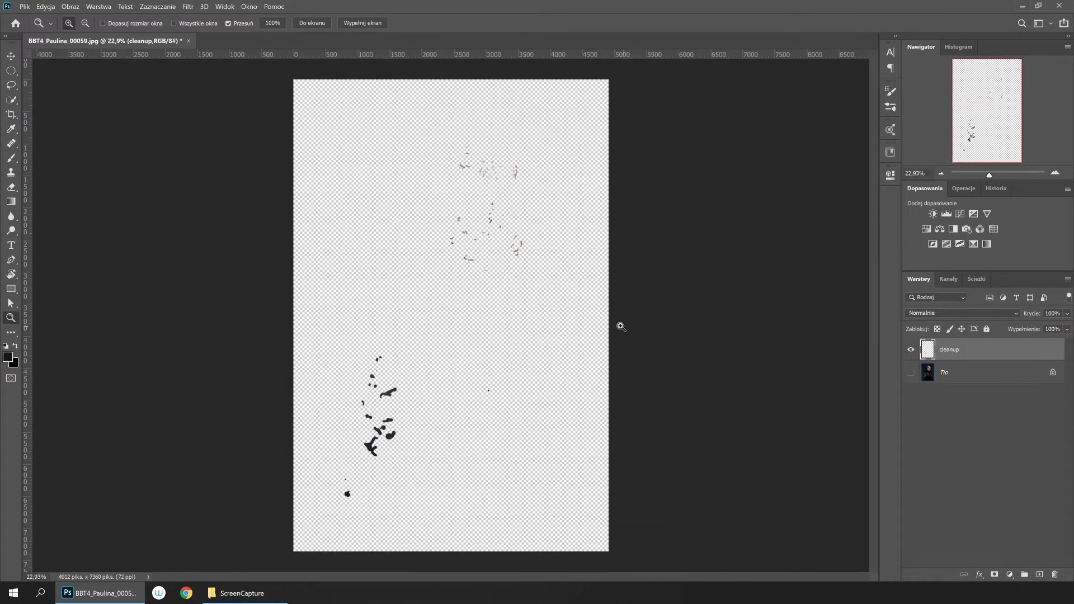
left_click_drag(451, 213, 612, 315)
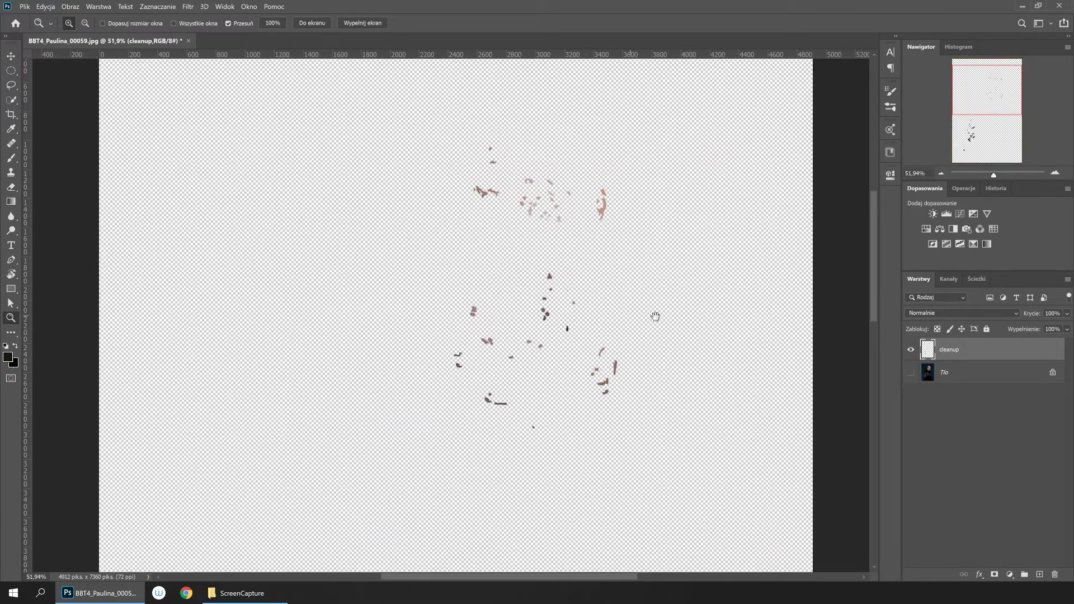
left_click(910, 372)
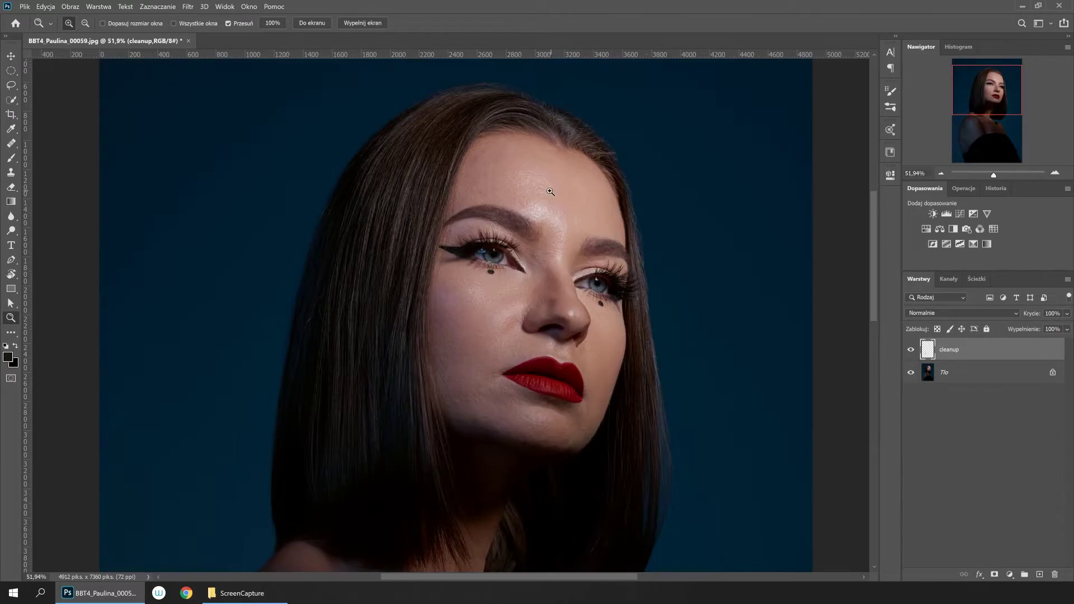
Switch to the Spot Healing Brush at 171% and paint out a light stray hair near the hairline.
left_click_drag(476, 149, 547, 248)
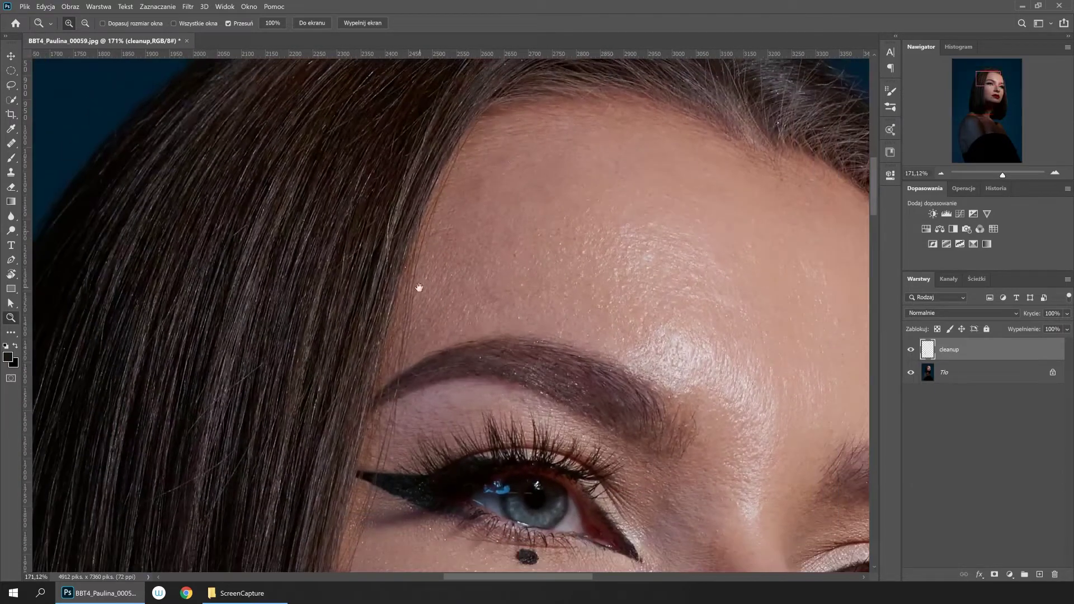
key("j")
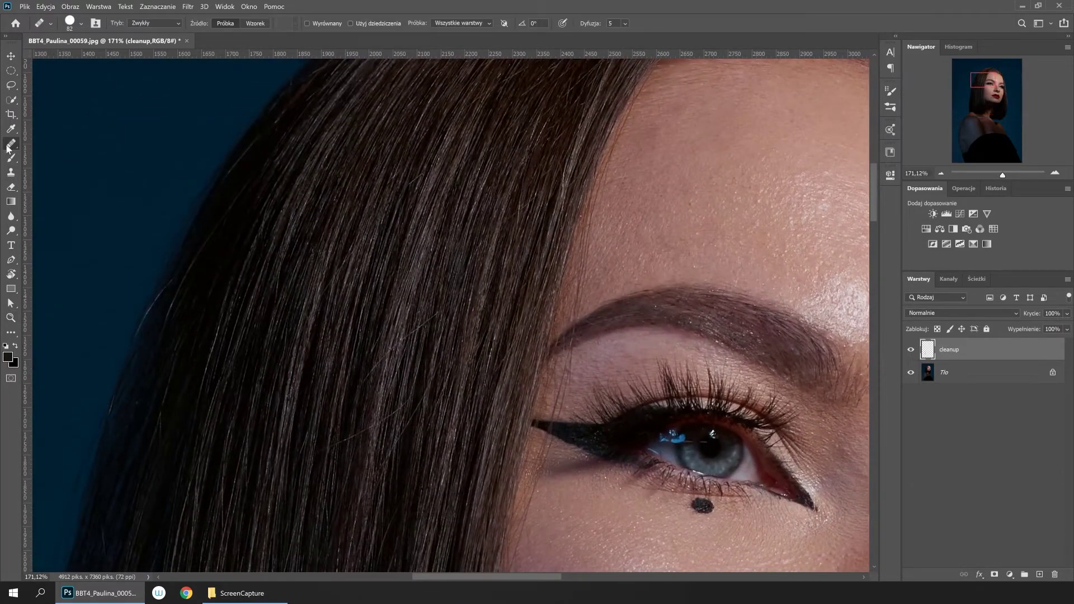
right_click(9, 146)
left_click(79, 143)
left_click_drag(330, 360, 391, 316)
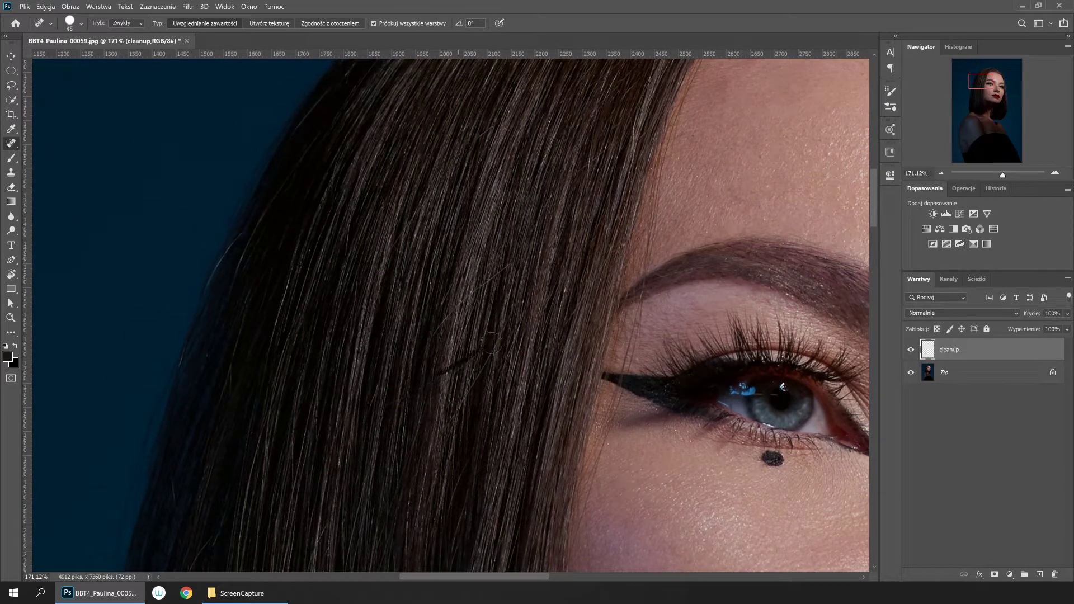
left_click_drag(239, 252, 322, 286)
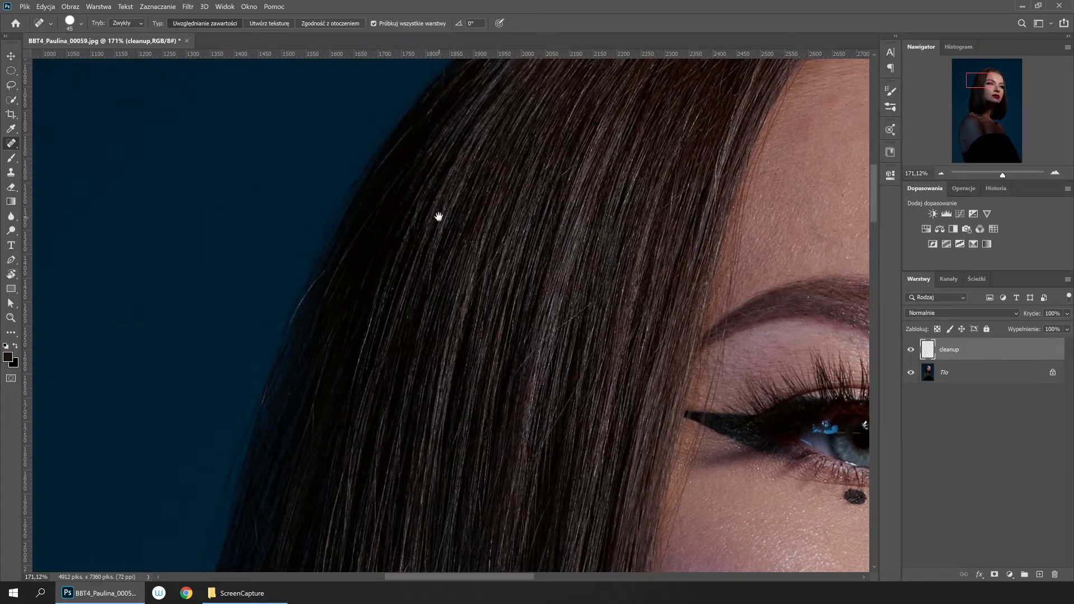
left_click_drag(439, 216, 372, 297)
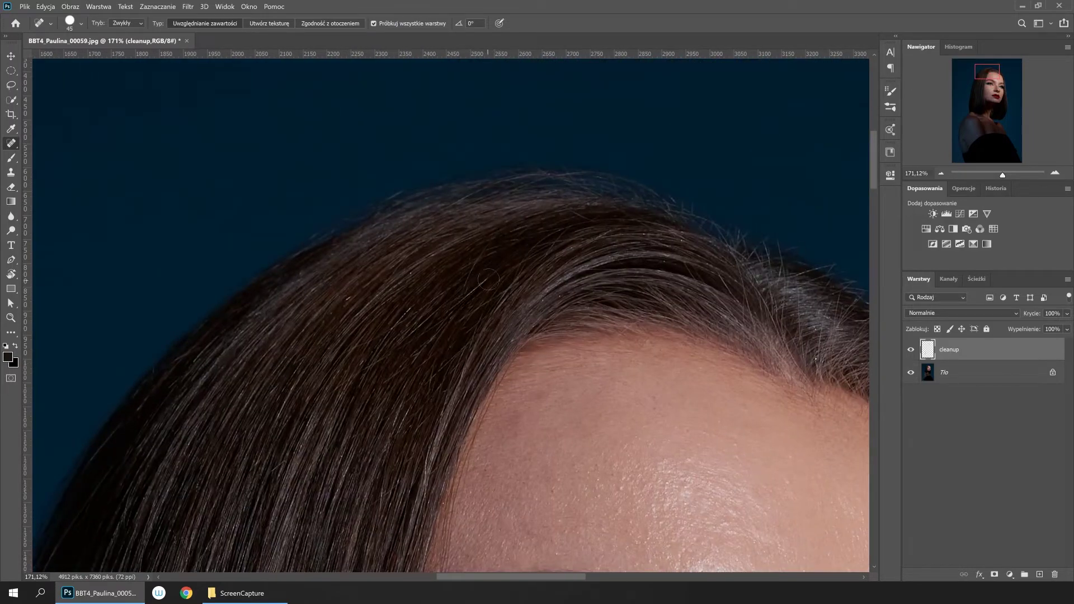
left_click_drag(496, 316, 415, 267)
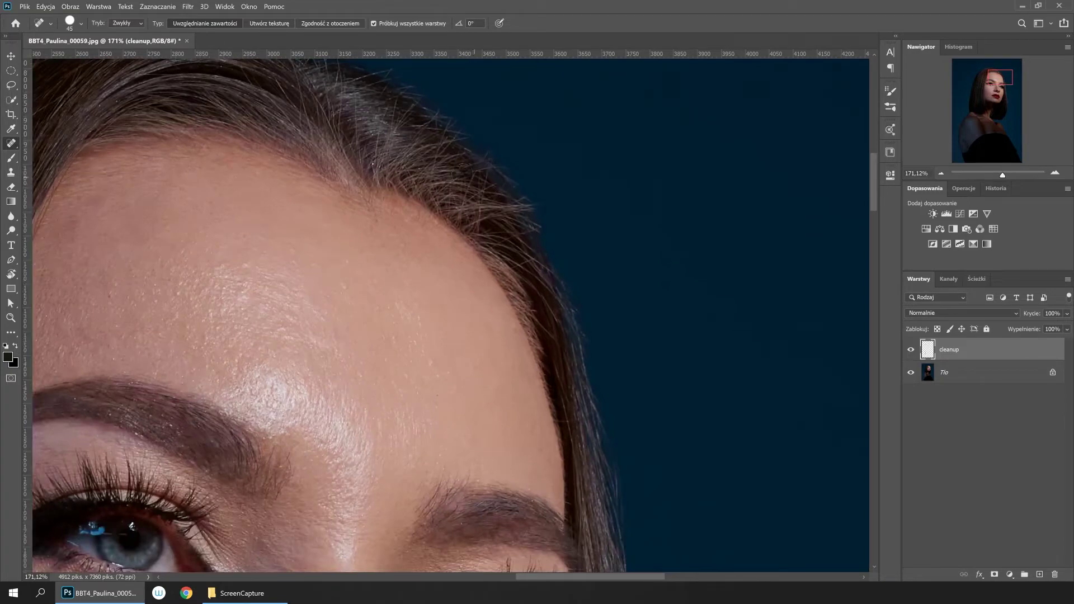
left_click_drag(488, 216, 497, 221)
Heal two more stray light strands in the dark hair after touring the lips and shoulder.
left_click_drag(587, 293, 520, 199)
scroll(519, 204, "down", 3)
scroll(506, 211, "down", 3)
scroll(511, 280, "down", 3)
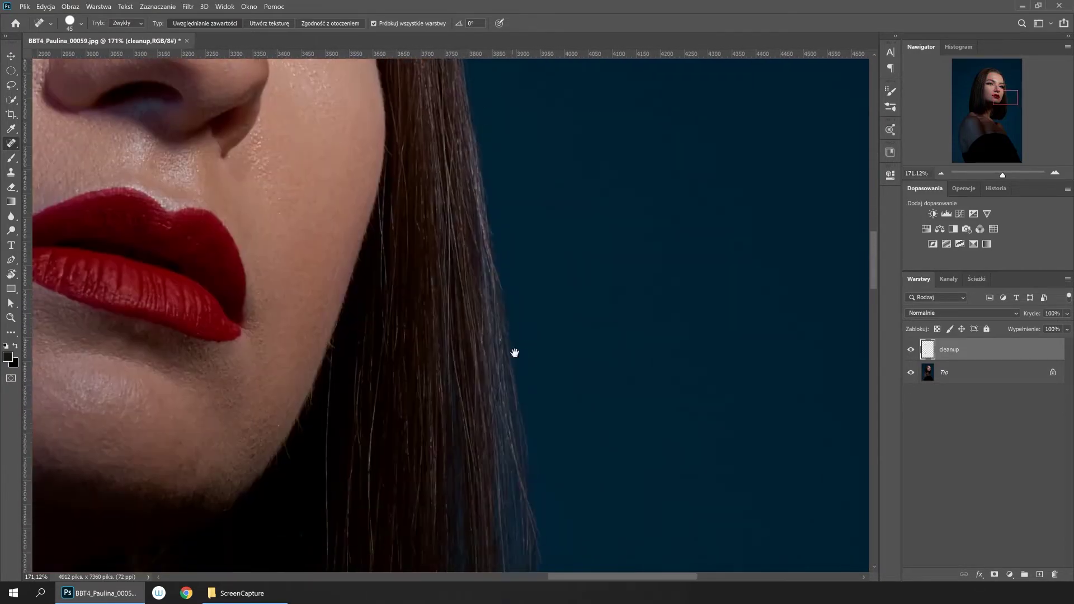
scroll(515, 352, "down", 3)
scroll(520, 335, "down", 2)
scroll(458, 333, "down", 2)
left_click_drag(434, 300, 553, 229)
scroll(570, 319, "left", 5)
scroll(431, 235, "left", 5)
scroll(434, 295, "up", 3)
scroll(459, 271, "up", 3)
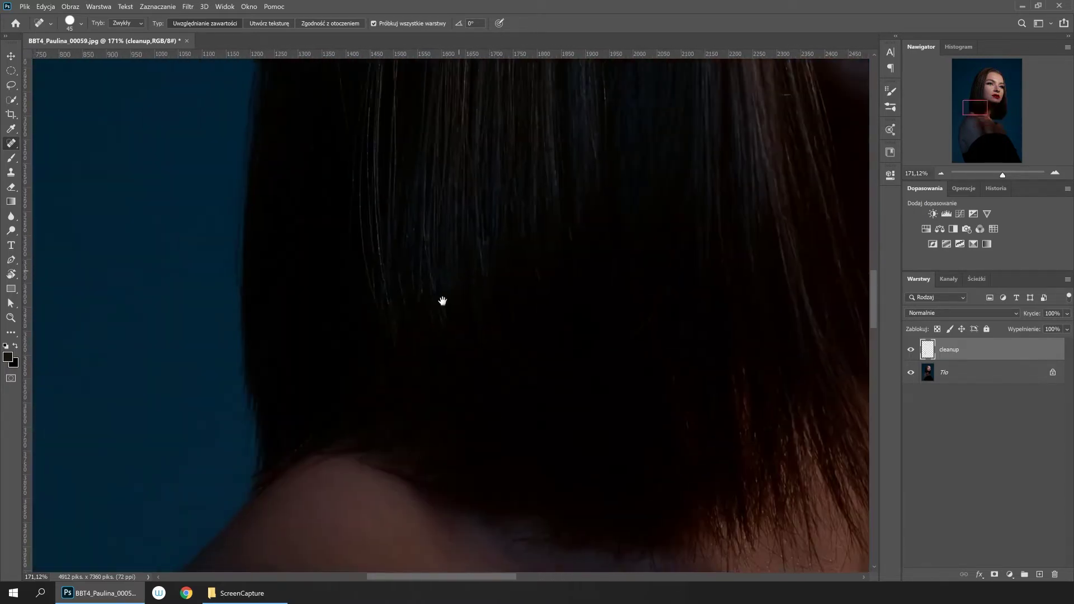
scroll(458, 271, "up", 3)
scroll(371, 280, "up", 3)
scroll(350, 367, "up", 3)
scroll(374, 396, "up", 3)
left_click_drag(320, 313, 308, 338)
left_click_drag(355, 311, 394, 376)
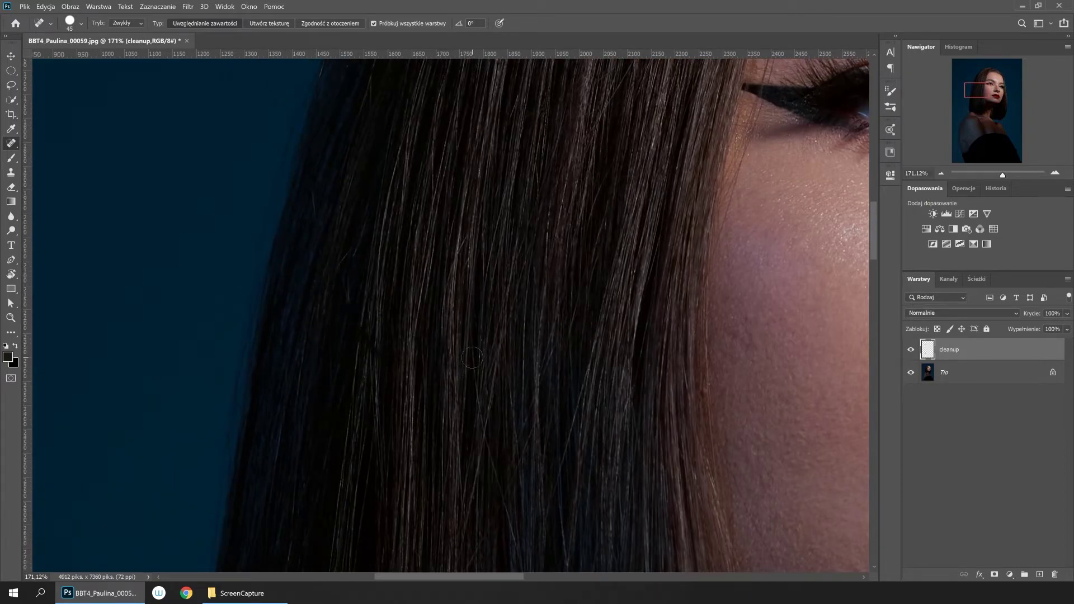
scroll(529, 278, "up", 2)
scroll(529, 278, "right", 3)
scroll(518, 300, "right", 3)
scroll(499, 329, "right", 3)
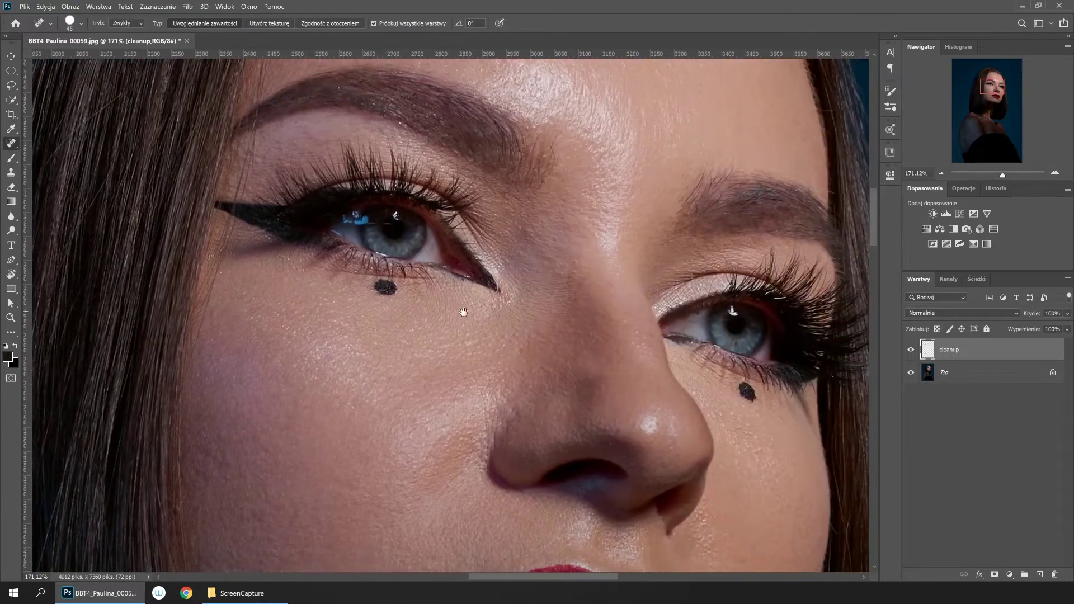
scroll(456, 305, "right", 2)
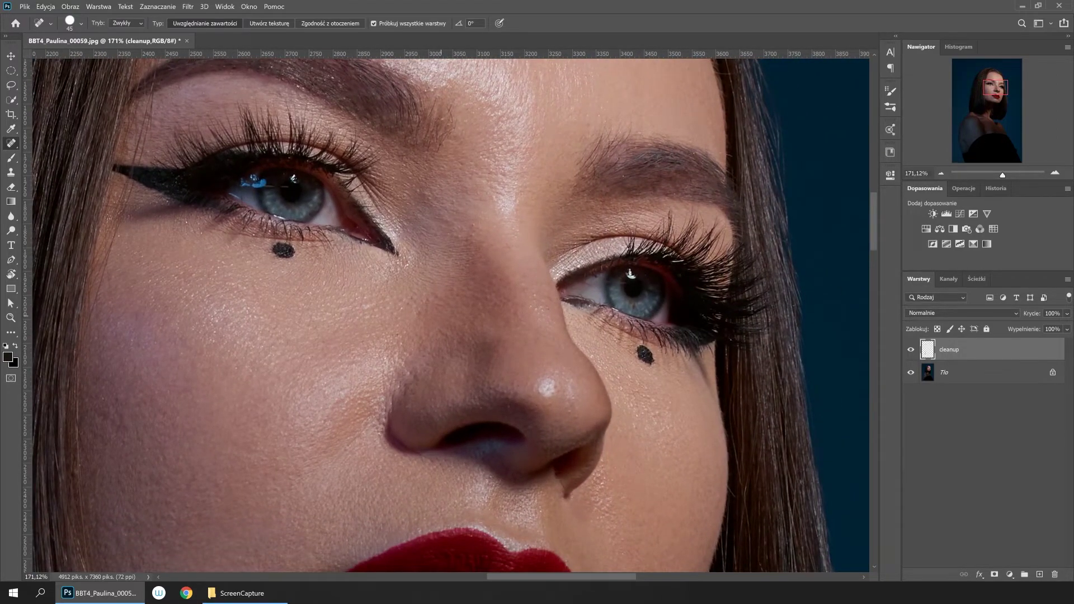
Zoom in, set the Spot Healing Brush to size 13 and heal the dark speck on the eye.
key("z")
left_click_drag(329, 210, 369, 212)
left_click_drag(334, 257, 489, 325)
key("j")
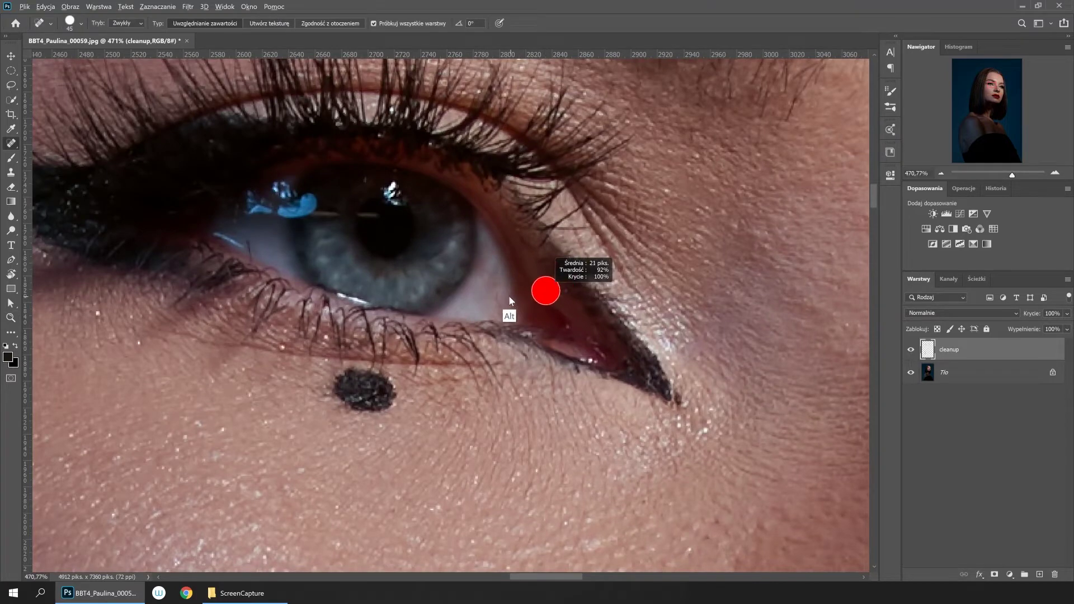
left_click_drag(510, 301, 506, 311)
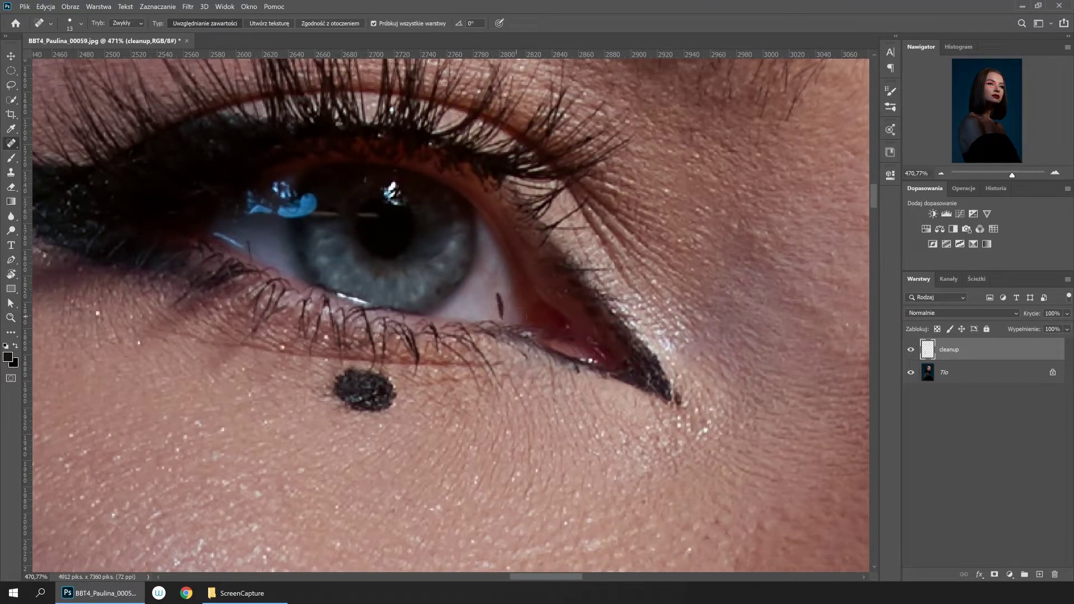
mouse_move(562, 337)
left_mouse_down()
mouse_move(422, 305)
mouse_move(458, 302)
mouse_move(415, 307)
mouse_move(404, 257)
left_mouse_up()
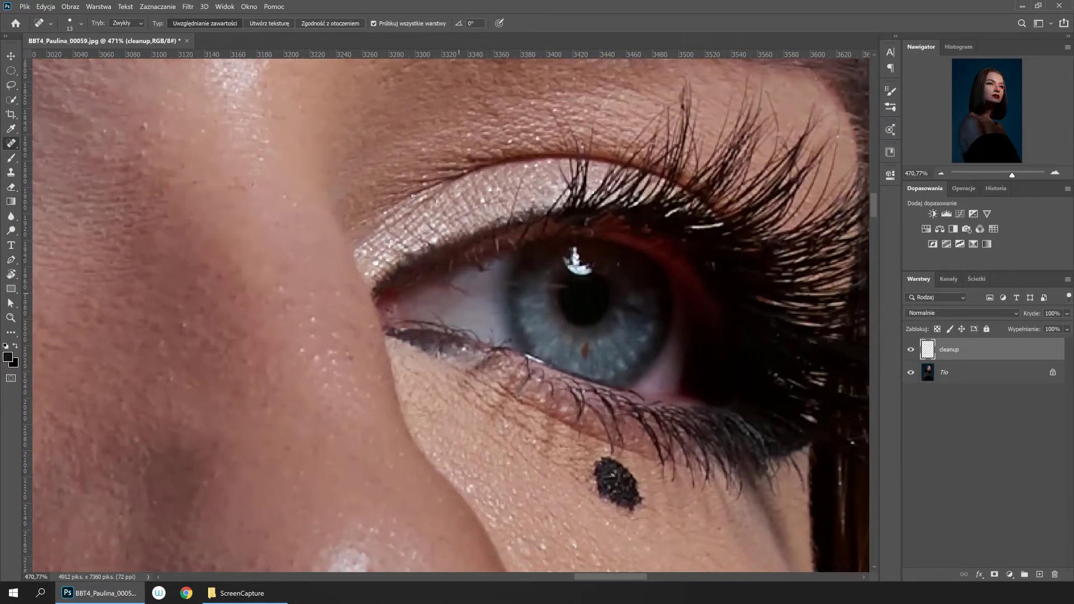
left_click(454, 287)
key("z")
mouse_move(611, 307)
left_mouse_down()
mouse_move(548, 355)
mouse_move(544, 195)
left_mouse_up()
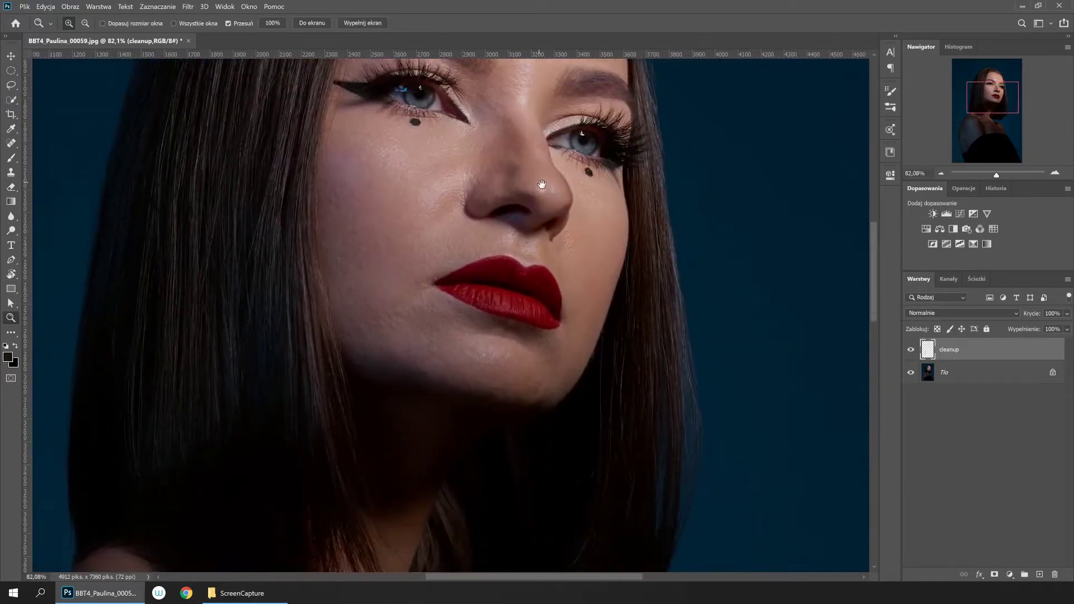
mouse_move(490, 83)
left_mouse_down()
mouse_move(511, 278)
mouse_move(546, 362)
left_mouse_up()
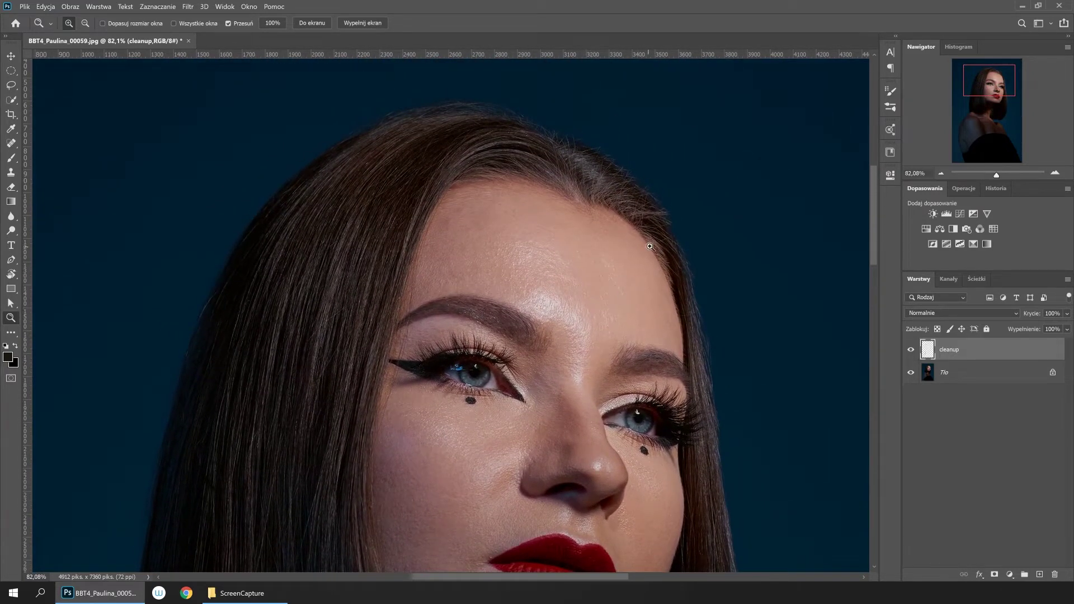
mouse_move(667, 223)
left_mouse_down()
mouse_move(676, 228)
mouse_move(686, 211)
left_mouse_up()
key("j")
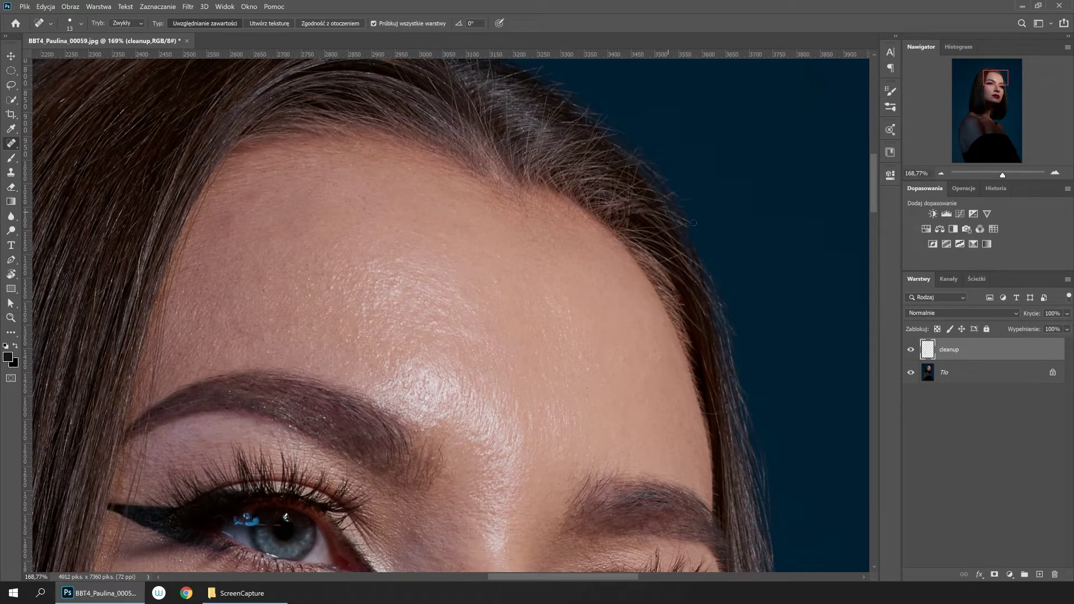
key("z")
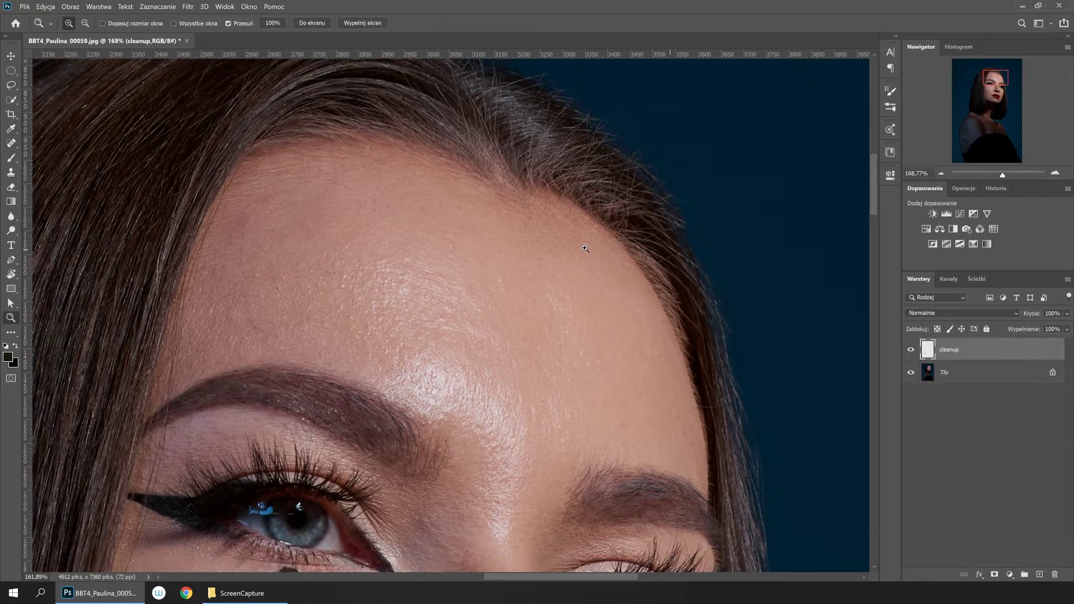
left_click_drag(690, 249, 576, 235)
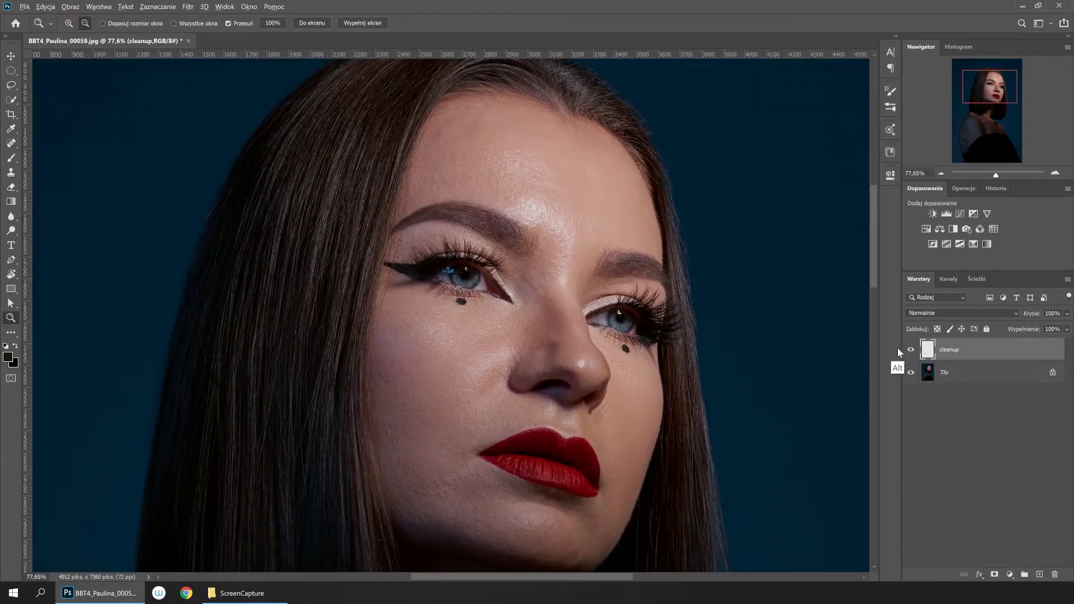
left_click(911, 372)
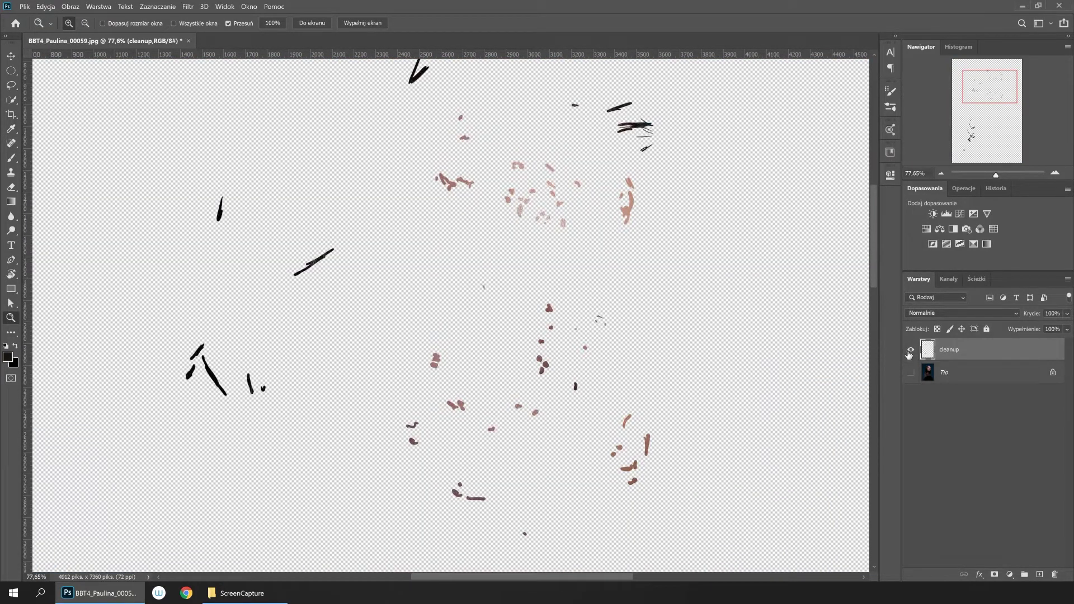
left_click(910, 372)
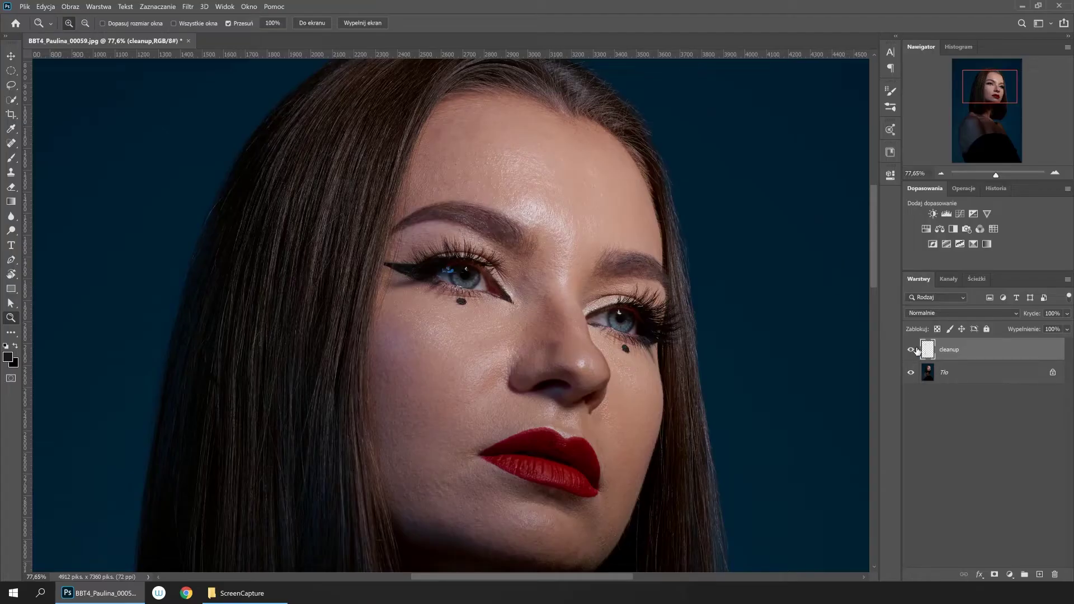
Hide the cleanup layer to compare against the original portrait.
left_click(911, 350)
Show cleanup again, add a layer named 'dodge and burn', then add another empty layer on top.
left_click(910, 351)
left_click_drag(453, 130, 759, 357)
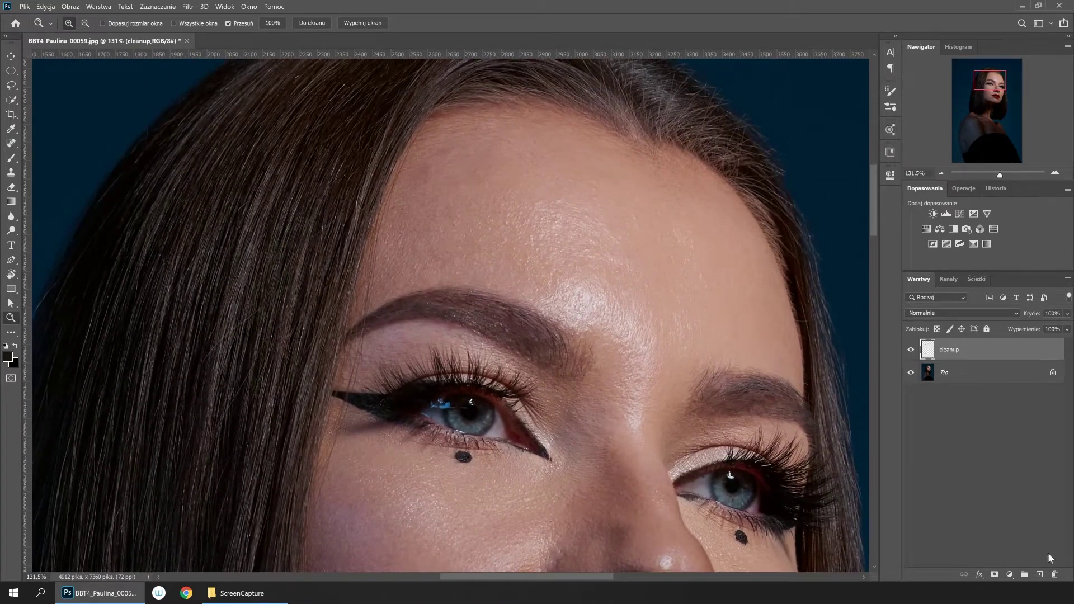
left_click(1039, 575)
double_click(952, 349)
type("dodge and burn")
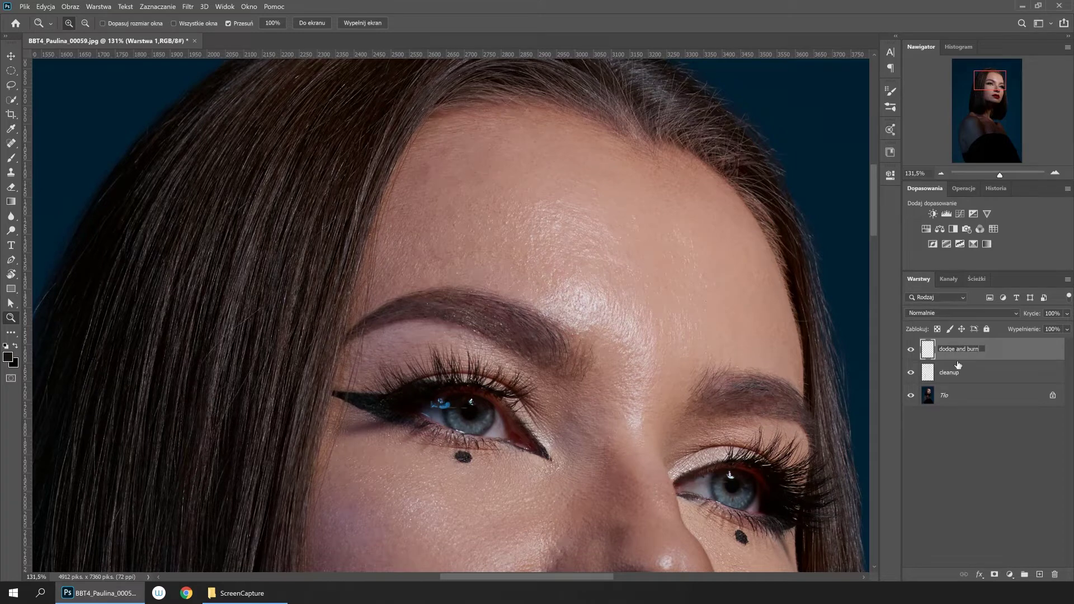
key("Return")
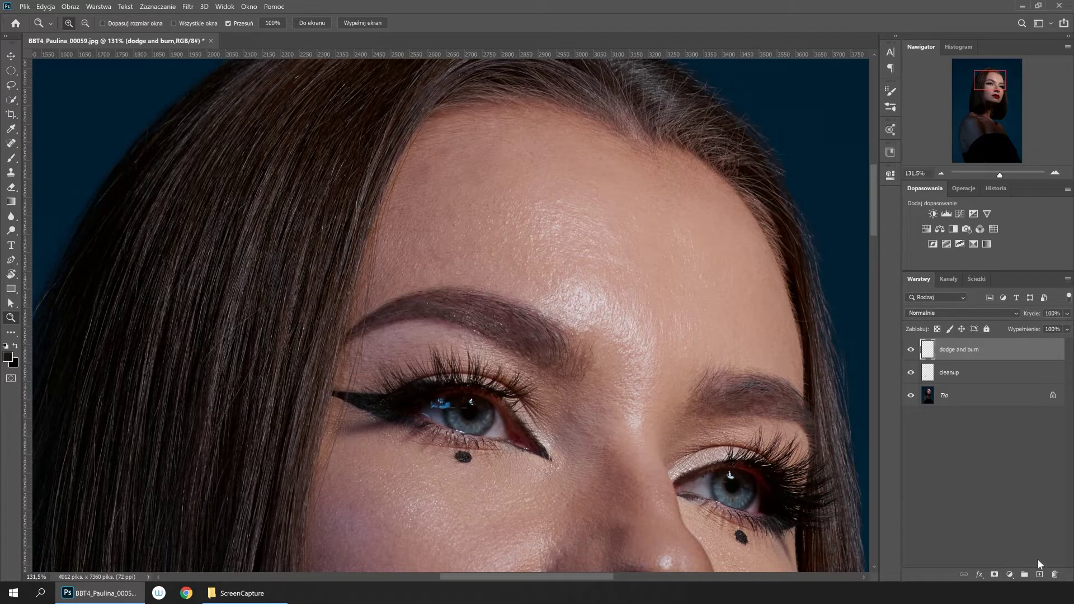
left_click(1039, 575)
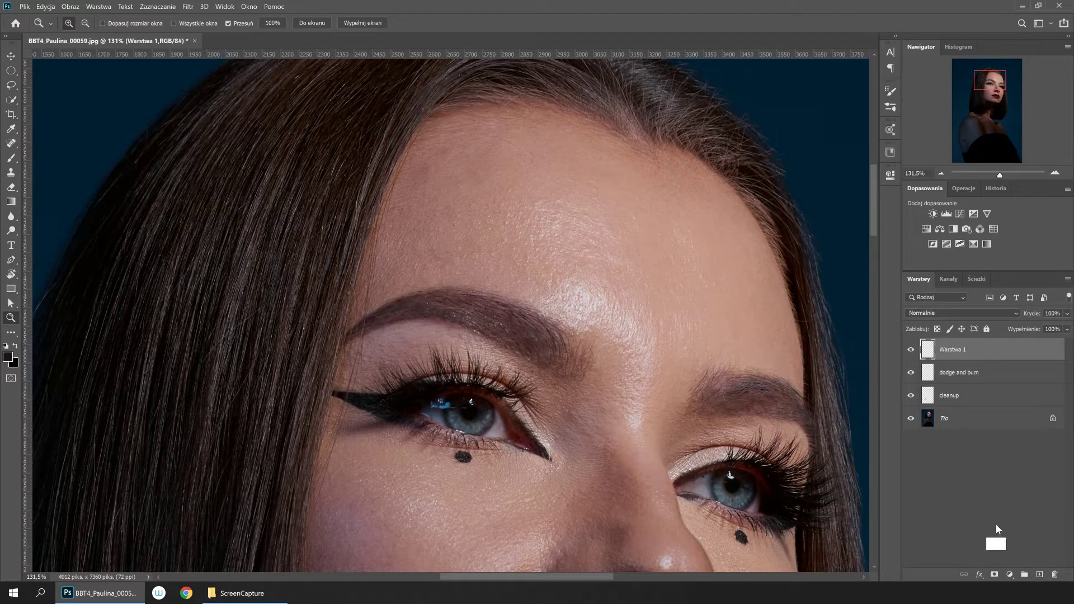
Fill Warstwa 1 with black and set its blend mode to Color.
key("shift+F5")
left_click(552, 160)
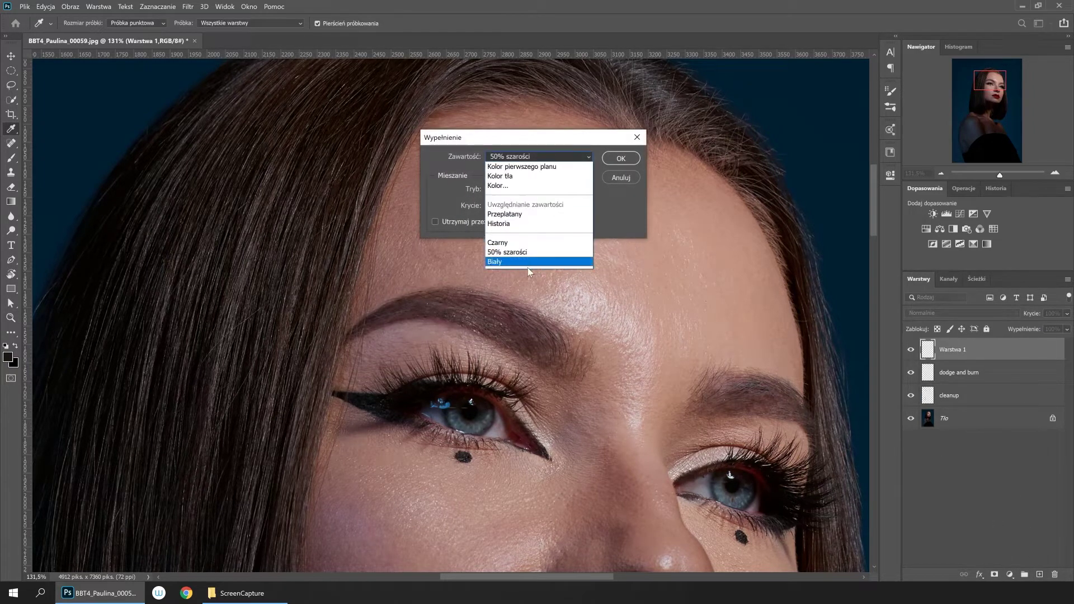
left_click(526, 242)
left_click(620, 159)
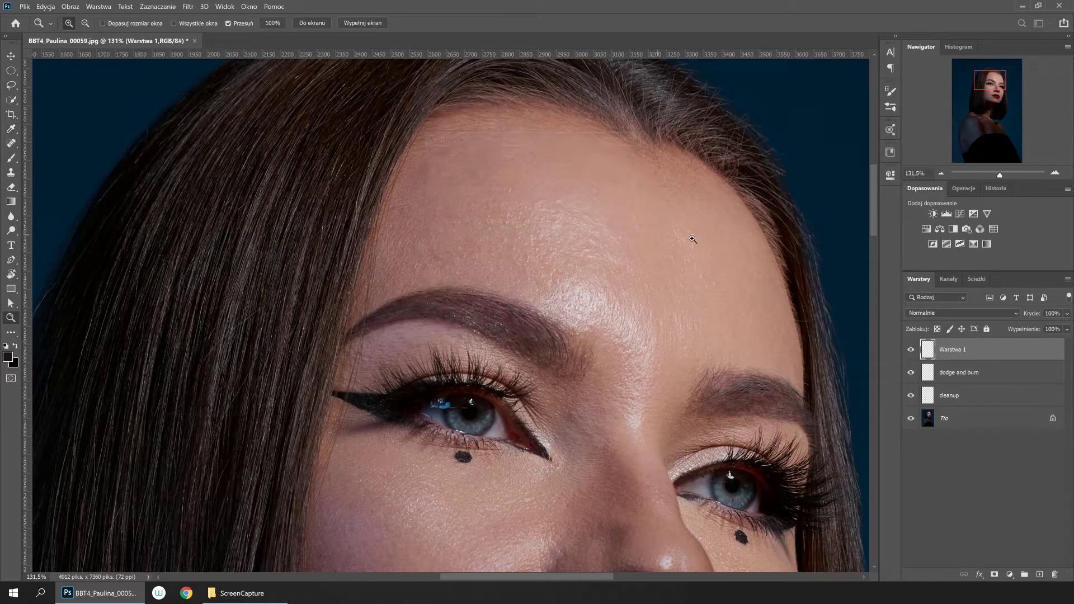
left_click(950, 313)
Add a darkening Curves layer and group it with the black layer into Grupa 1.
left_click(959, 214)
left_click_drag(779, 300, 776, 306)
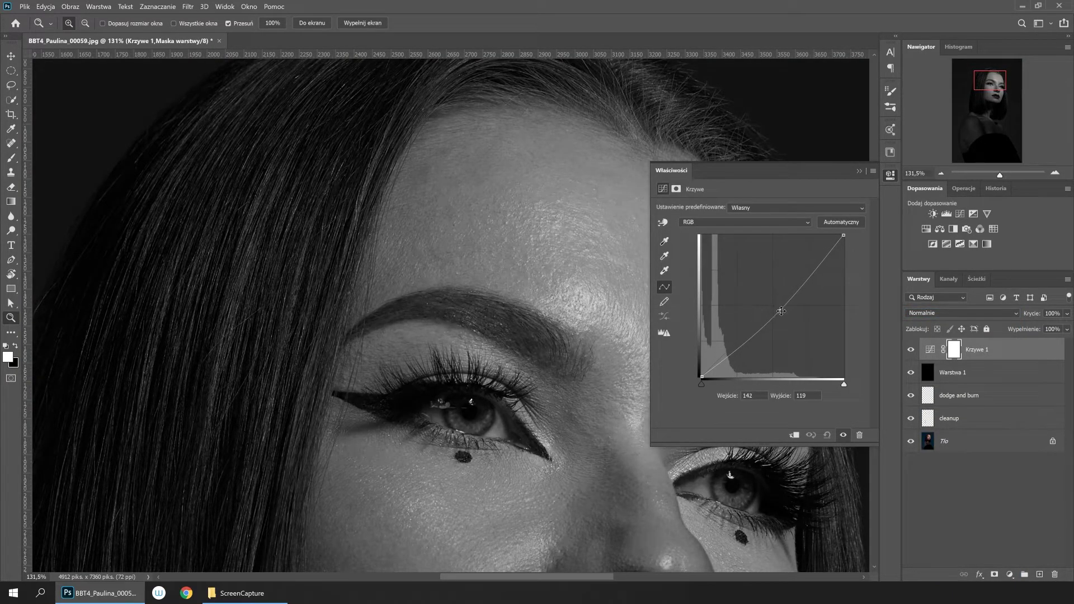
left_click(860, 172)
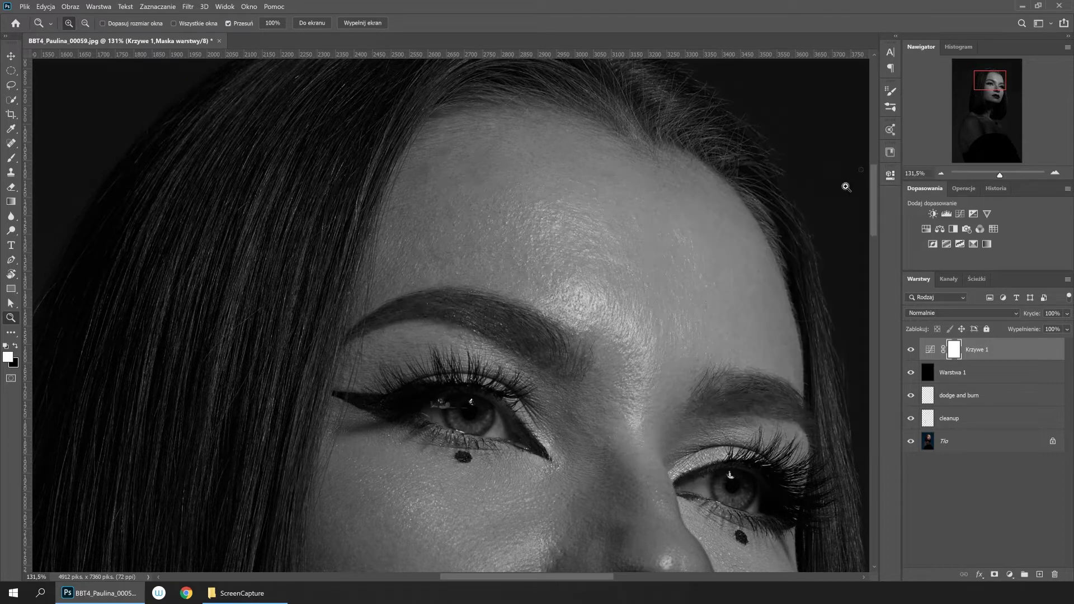
left_click(985, 380, "ctrl")
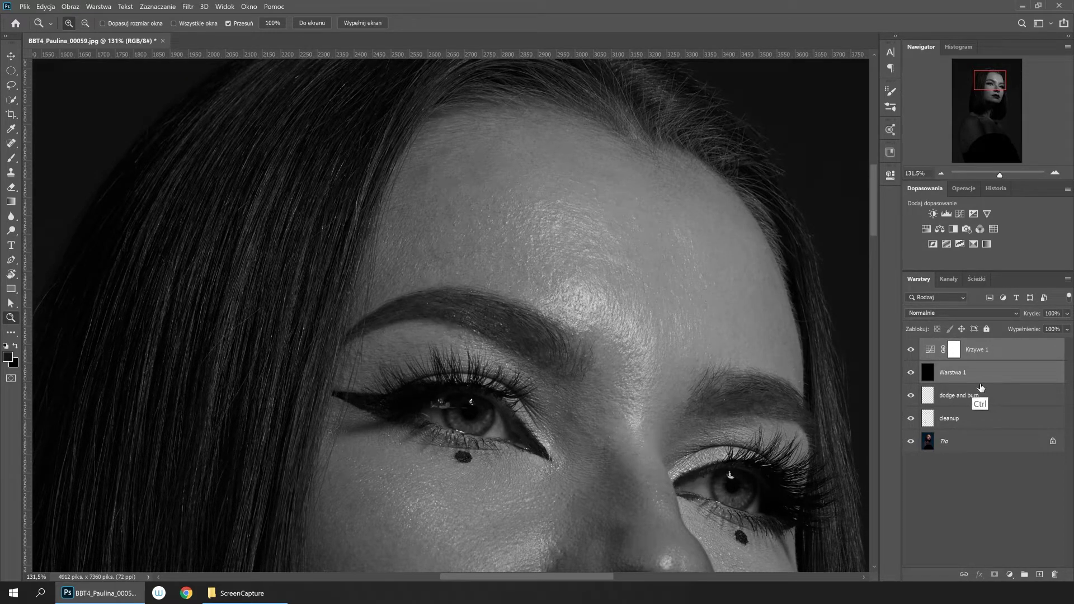
key("ctrl+g")
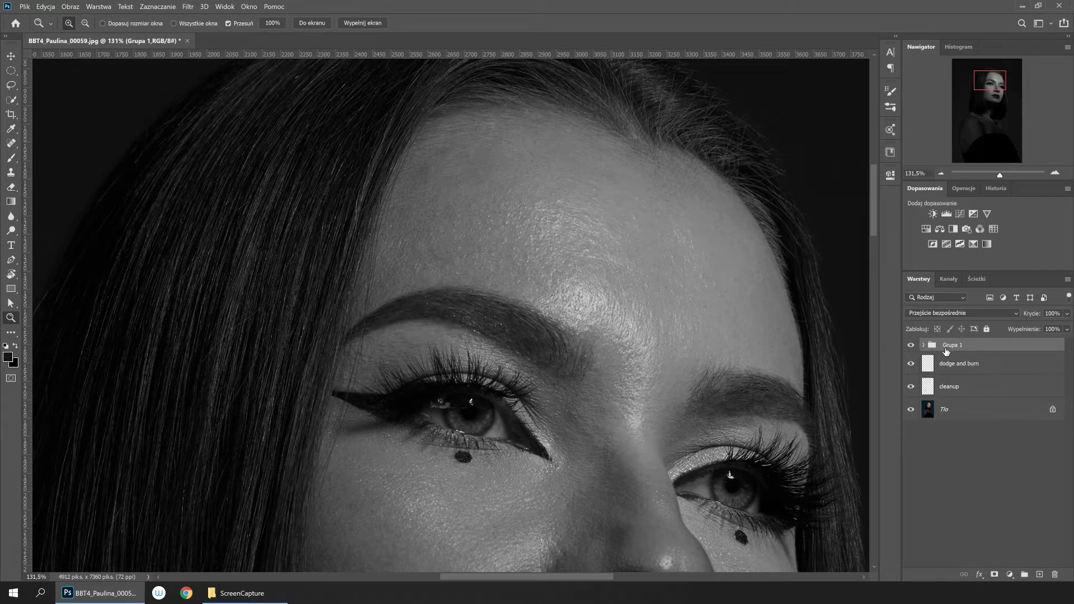
left_click(911, 345)
left_click(920, 367)
Zoom into the forehead and set up a white brush with flow lowered to minimum.
left_click(454, 162)
mouse_move(463, 168)
left_mouse_down()
mouse_move(505, 249)
mouse_move(545, 283)
left_mouse_up()
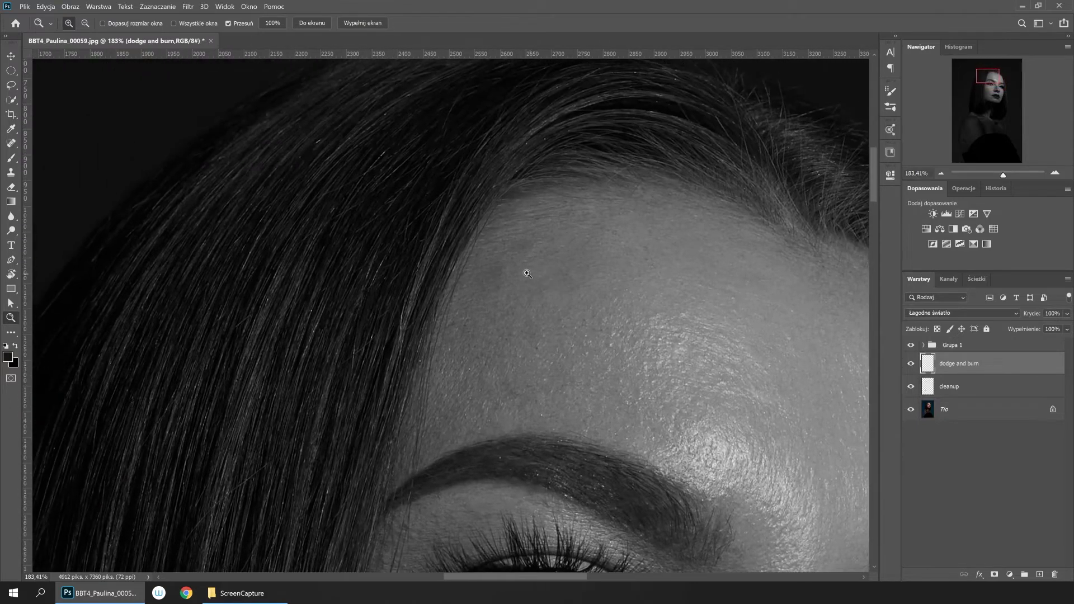
key("b")
key("d")
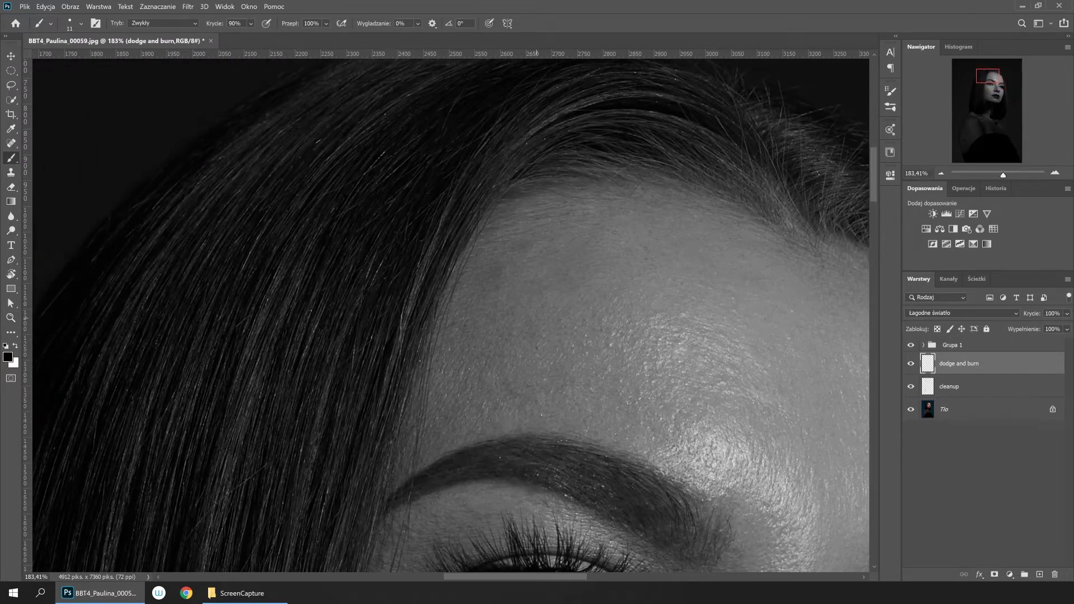
key("x")
left_click_drag(291, 28, 211, 26)
Switch to the Zaokrąglony twardy hard round tip and touch up the forehead blemish.
right_click(620, 294)
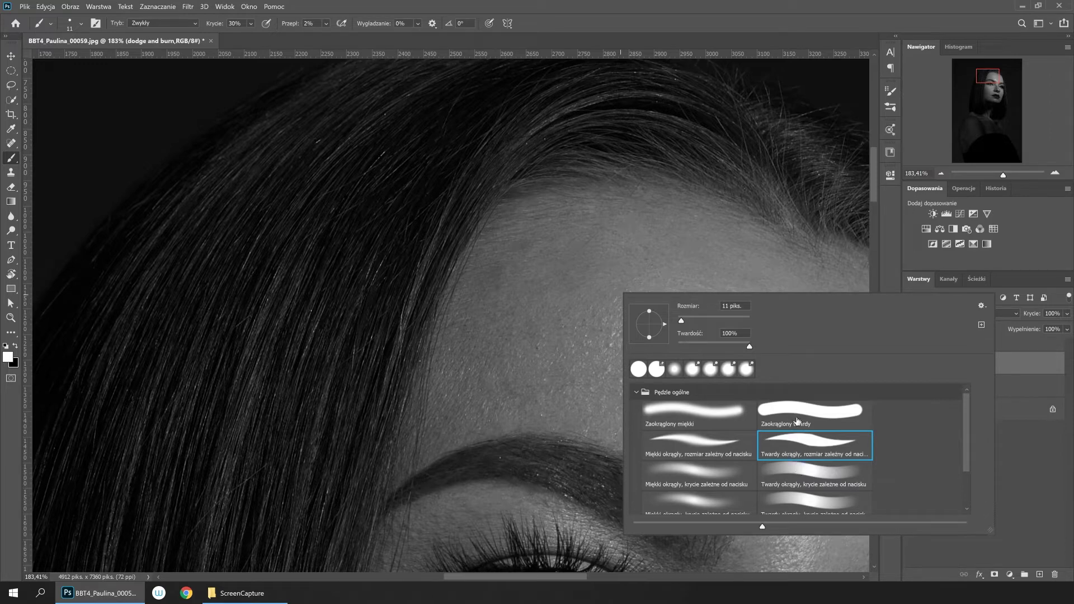
left_click(795, 415)
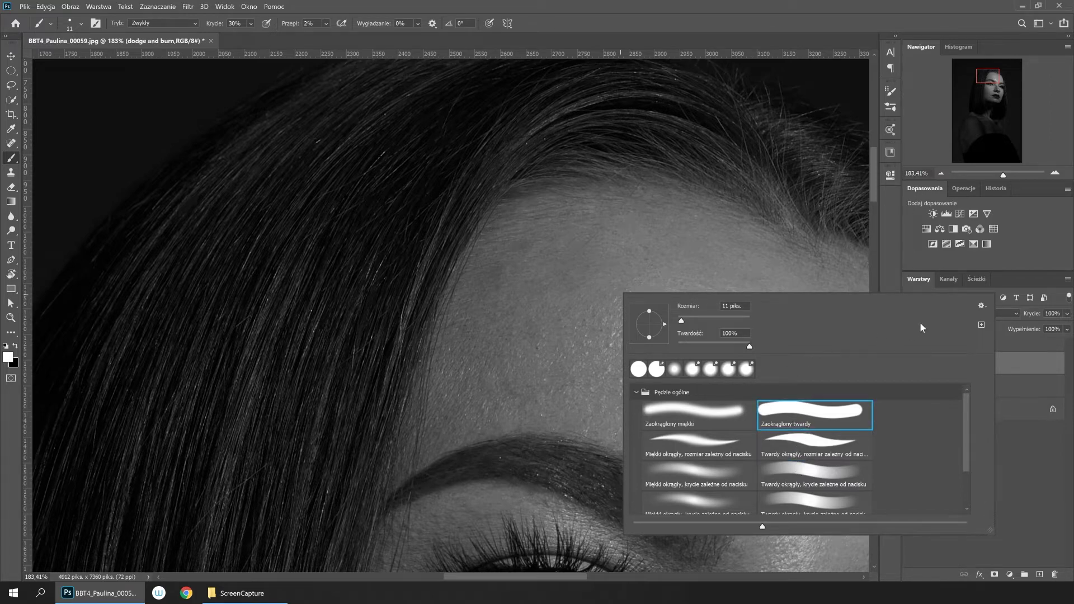
key("Return")
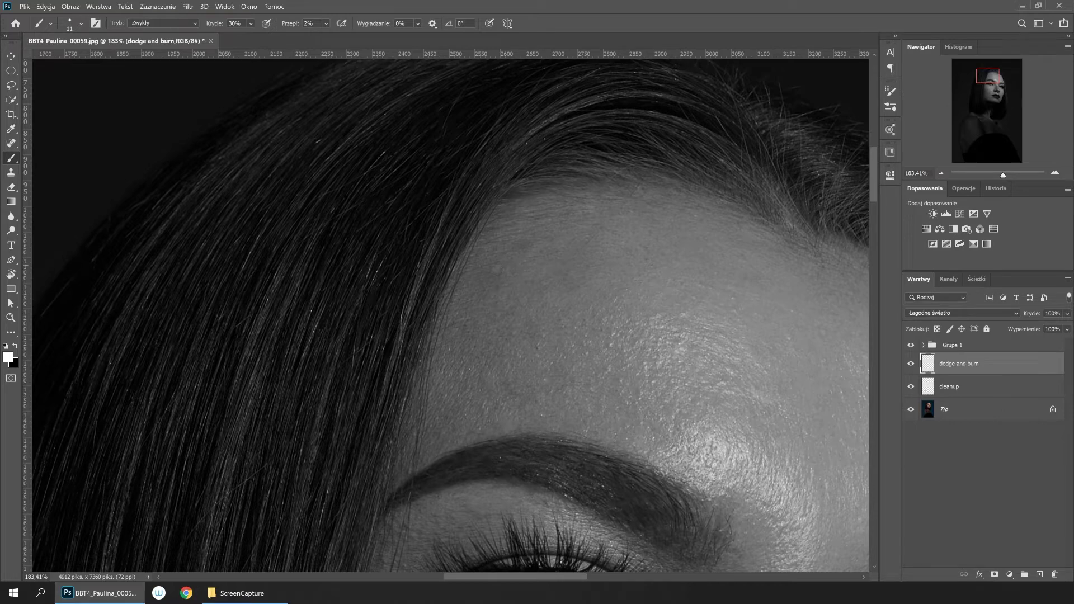
left_click(496, 270)
Set the brush to 1% flow and zoom out to the face for white dodging strokes.
right_click(649, 324)
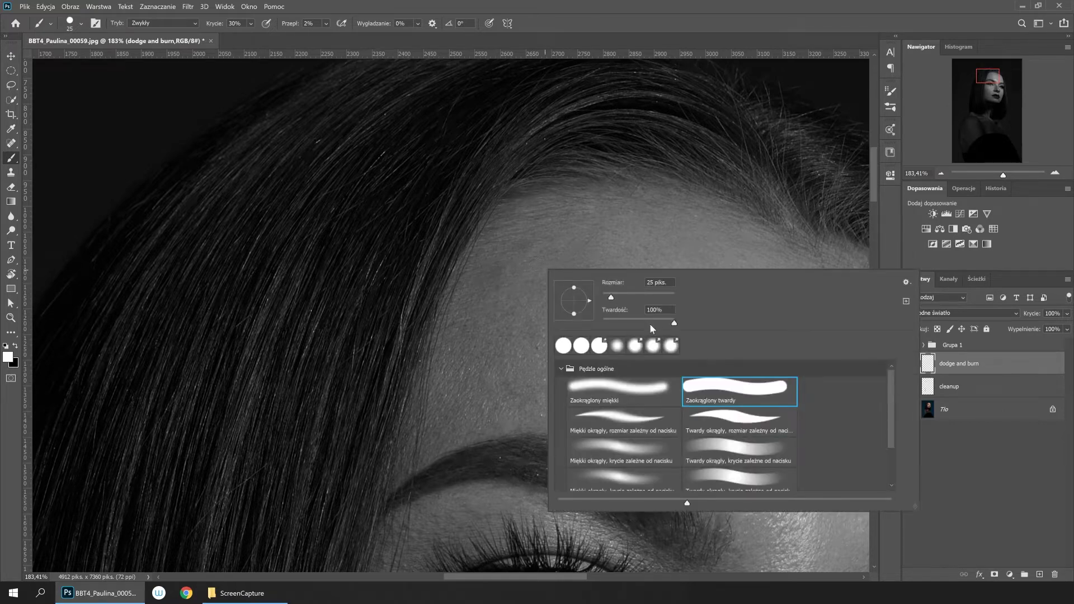
key("Return")
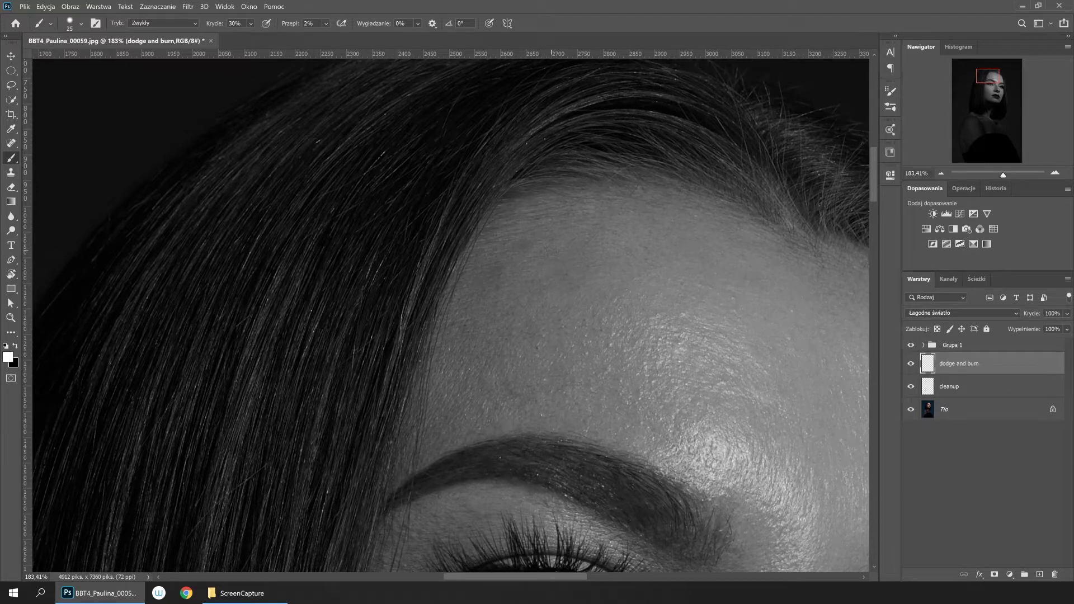
left_click_drag(290, 24, 257, 24)
left_click_drag(560, 303, 504, 235)
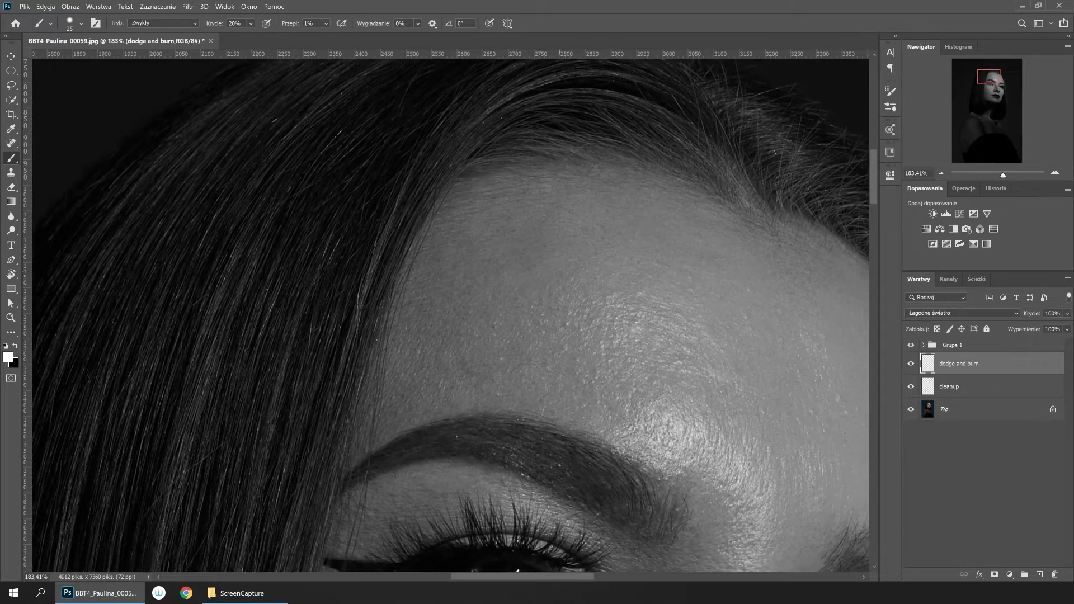
mouse_move(626, 303)
left_mouse_down()
mouse_move(592, 304)
mouse_move(578, 290)
left_mouse_up()
key("b")
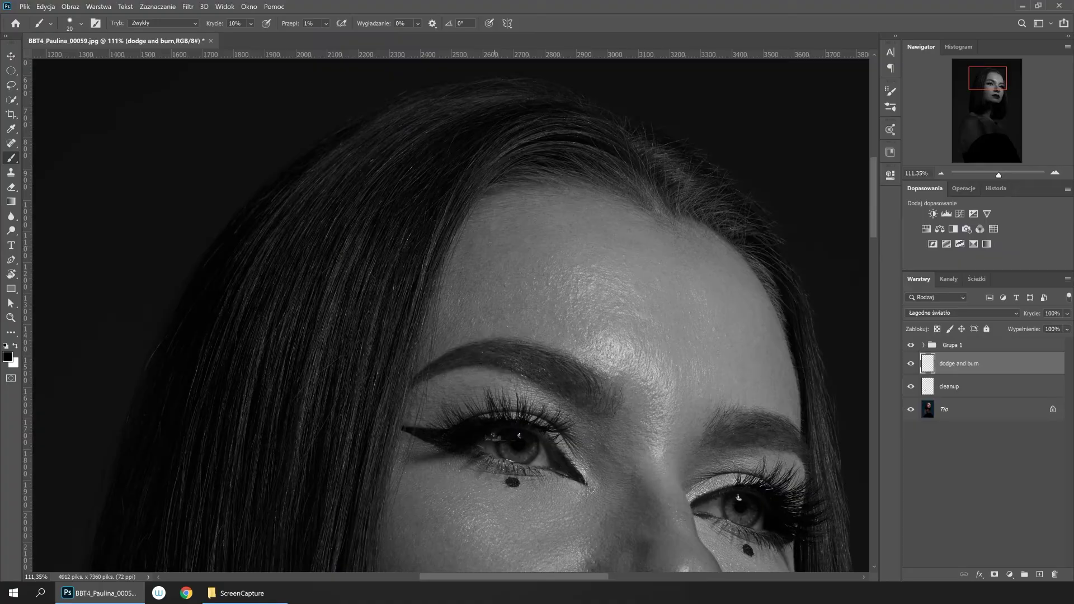
key("x")
Paint alternating white and black low-flow strokes over the forehead, brows and eye area.
left_click_drag(536, 251, 512, 240)
key("s")
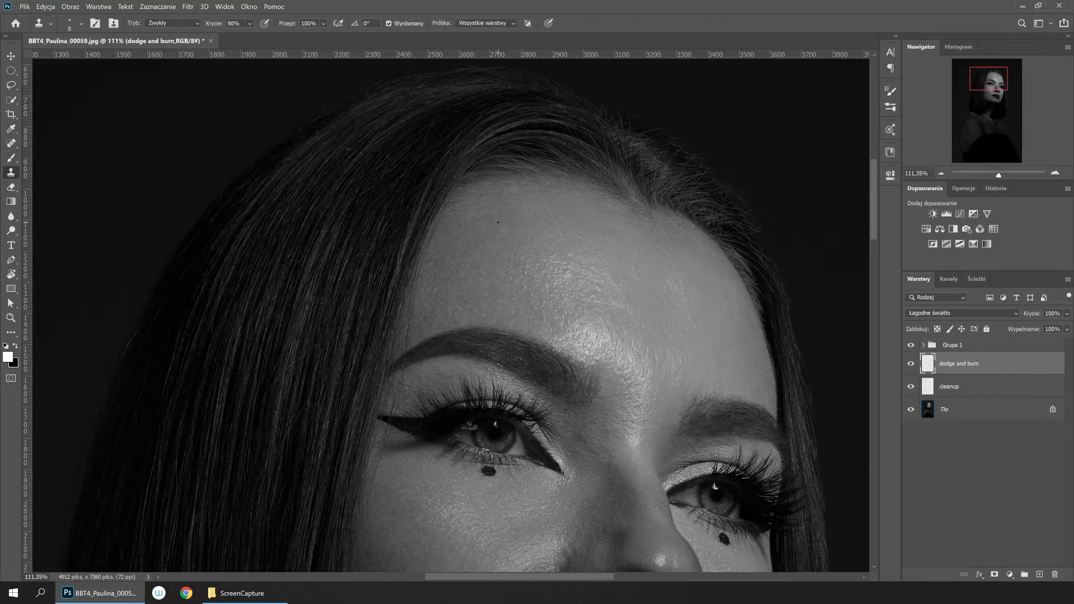
key("b")
key("x")
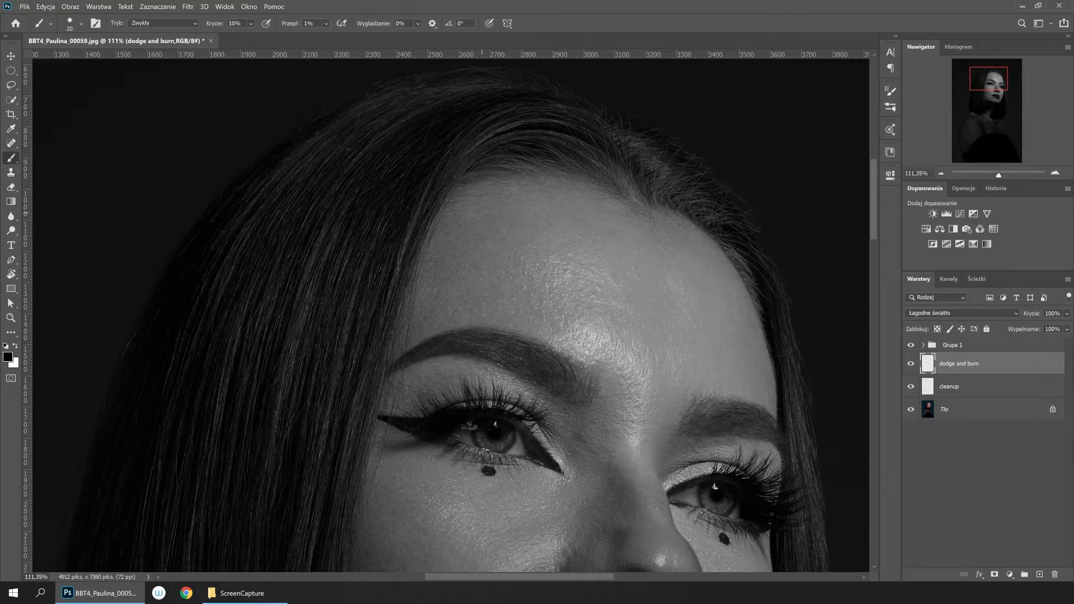
key("x")
left_click_drag(518, 252, 513, 224)
key("x")
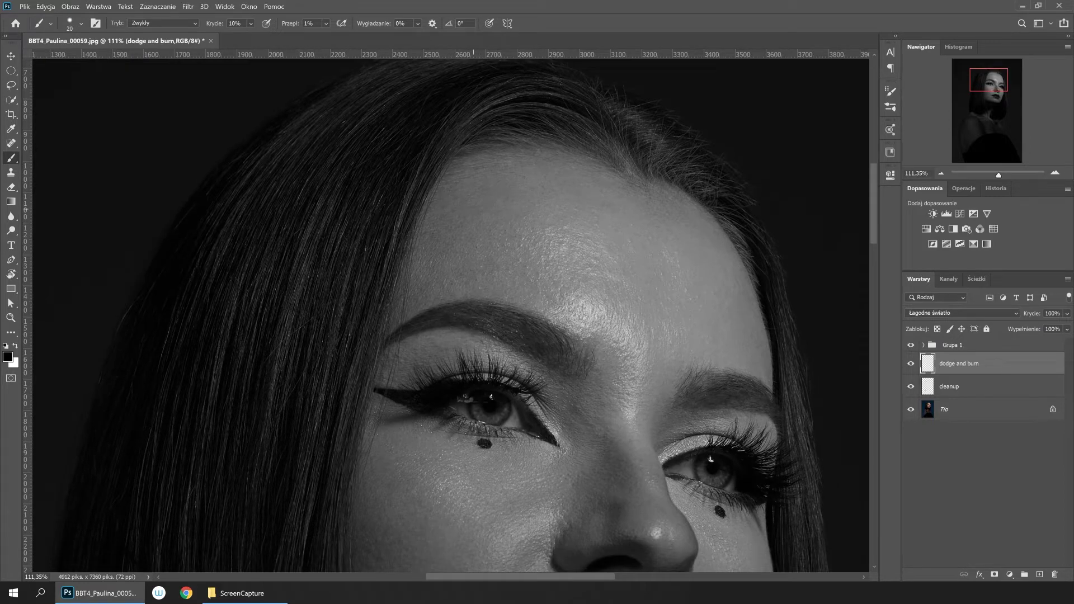
key("x")
left_click_drag(547, 275, 513, 293)
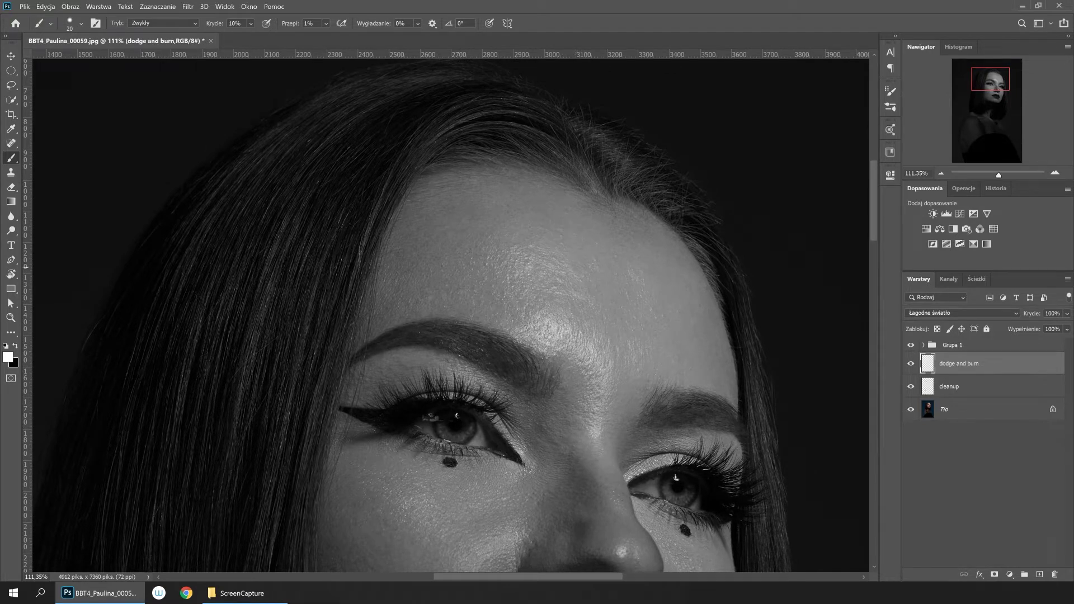
key("x")
key("x")
left_click_drag(476, 288, 476, 296)
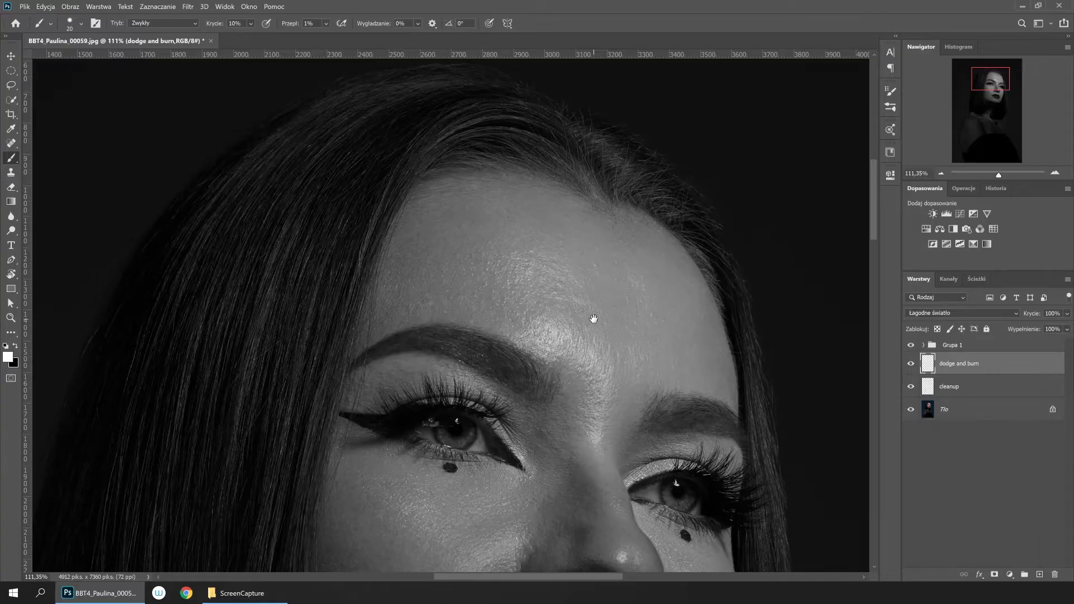
left_click_drag(593, 318, 590, 271)
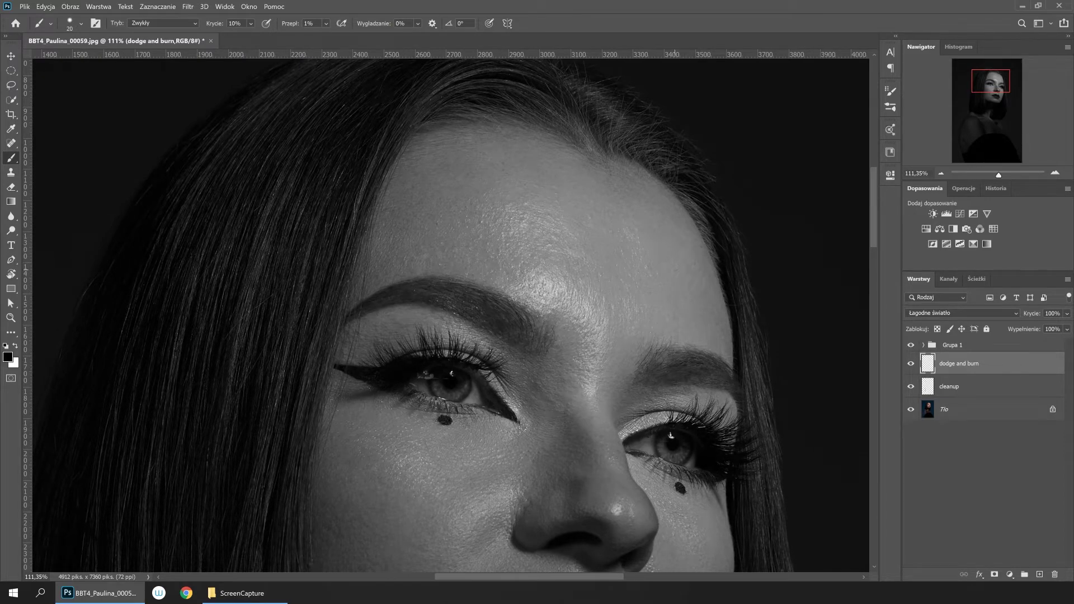
Dodge and burn the nose, lips and cheek with a 15–25 px brush, swapping white and black.
left_click_drag(568, 392, 609, 218)
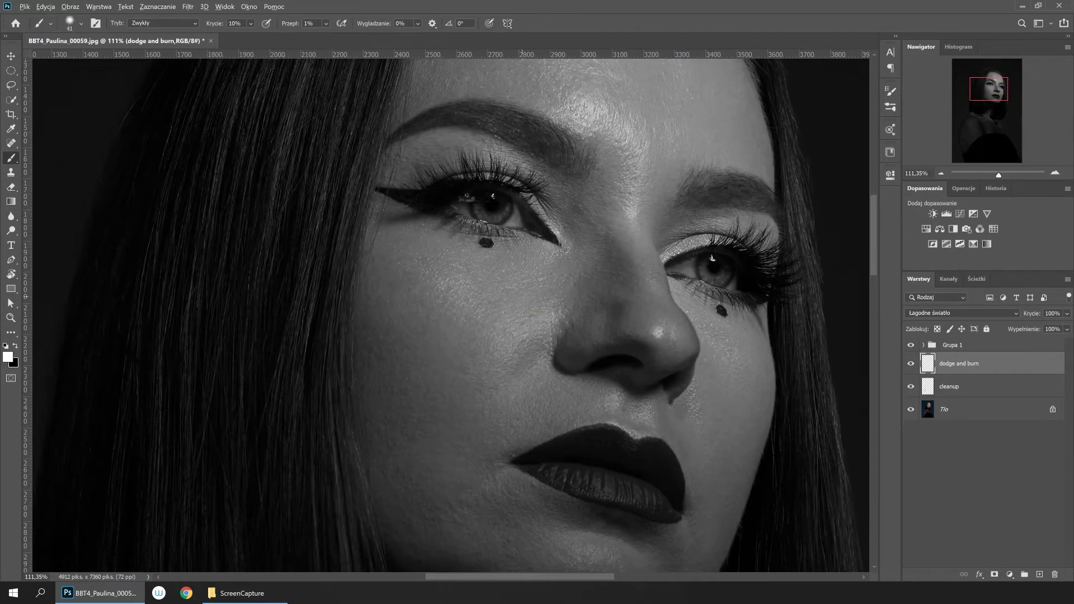
key("bracketleft")
key("bracketleft")
key("bracketleft")
key("bracketright")
key("bracketright")
key("bracketright")
left_click_drag(586, 317, 623, 272)
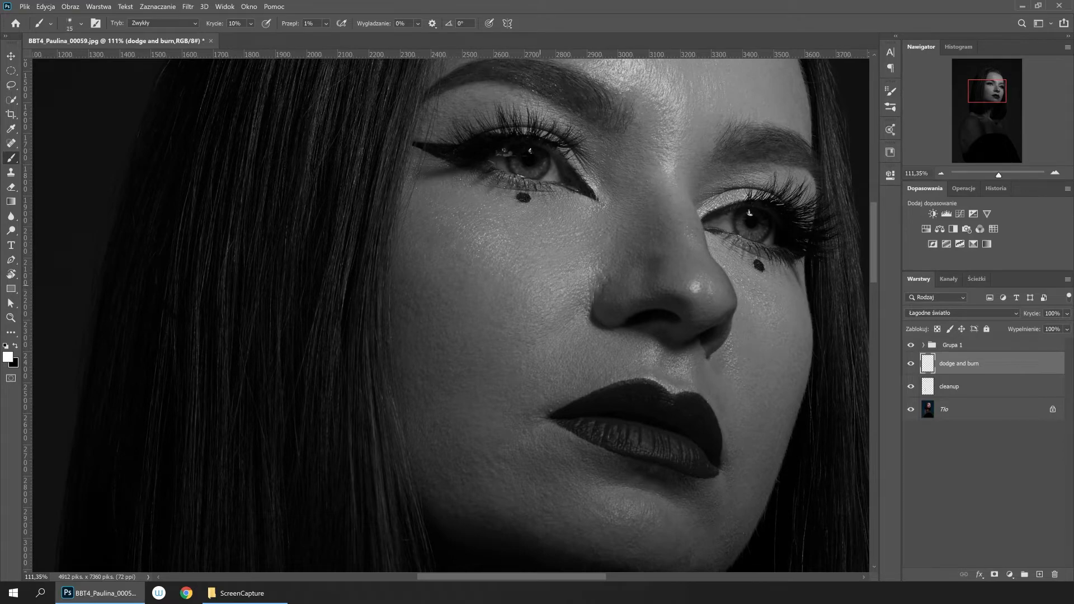
left_click_drag(406, 306, 449, 311)
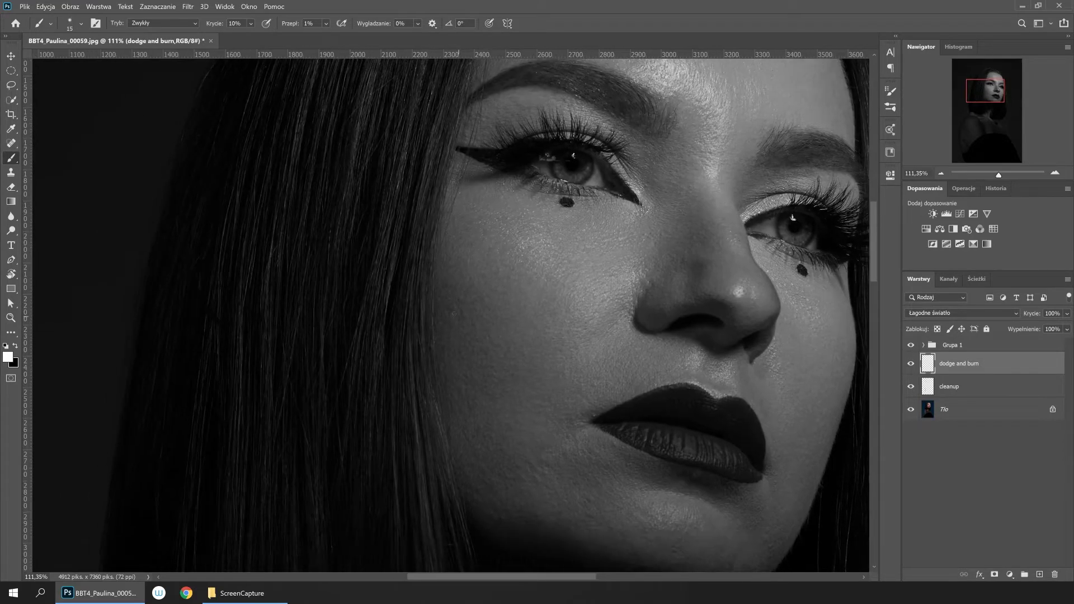
key("x")
left_click_drag(485, 392, 457, 286)
key("bracketleft")
key("bracketleft")
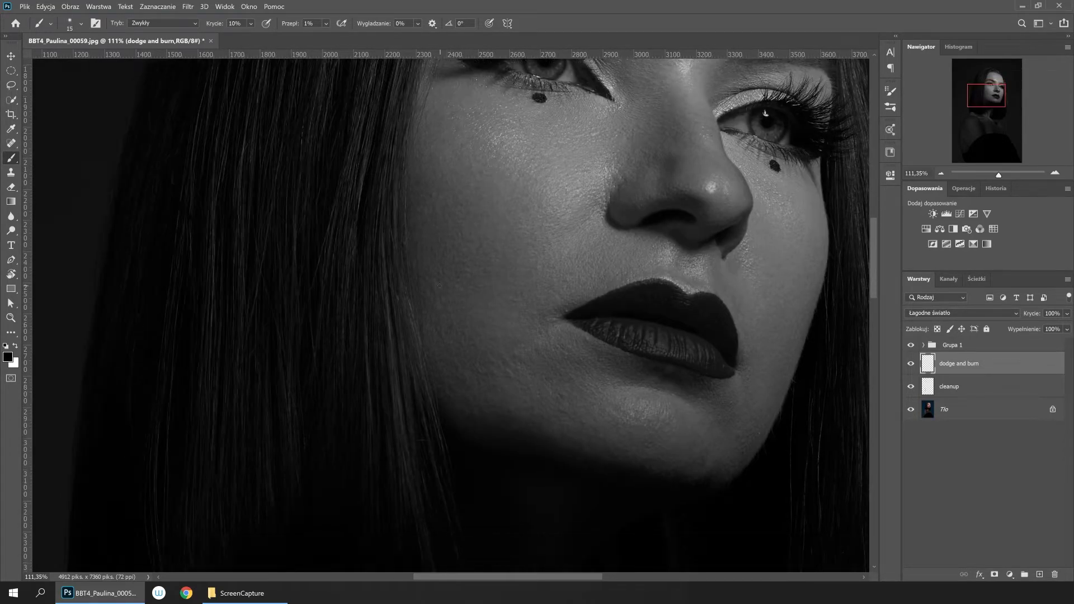
key("x")
Zoom to 200% and dodge and burn the jaw beside the lips with a 10 px brush.
left_click_drag(561, 338, 551, 315)
key("x")
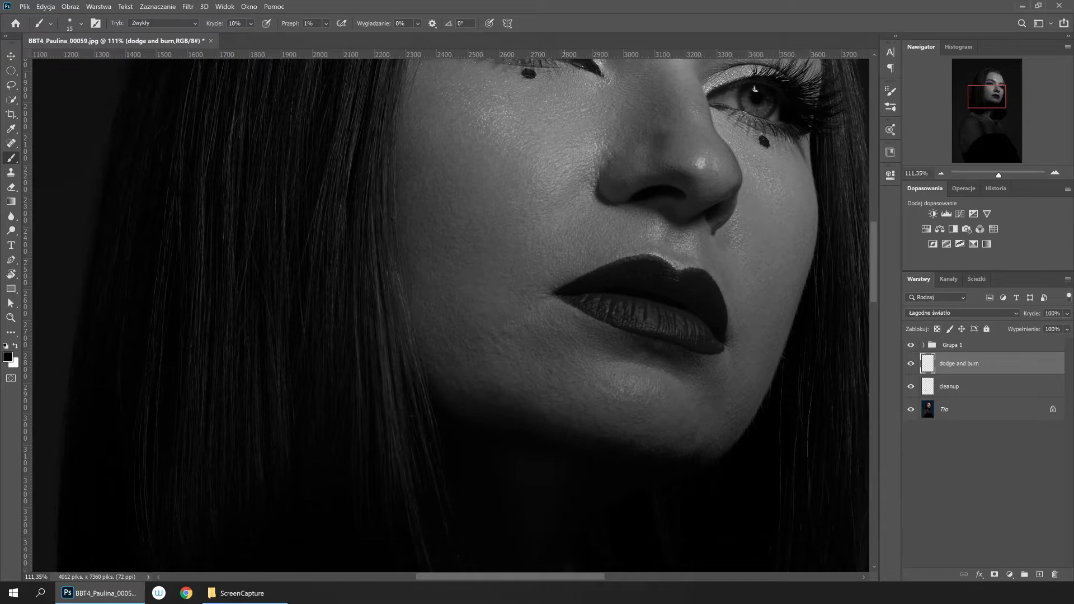
key("x")
left_click_drag(607, 254, 586, 273)
left_click_drag(548, 336, 626, 224)
key("x")
key("x")
key("ctrl+plus")
key("bracketleft")
mouse_move(447, 313)
left_mouse_down()
mouse_move(515, 334)
mouse_move(544, 299)
left_mouse_up()
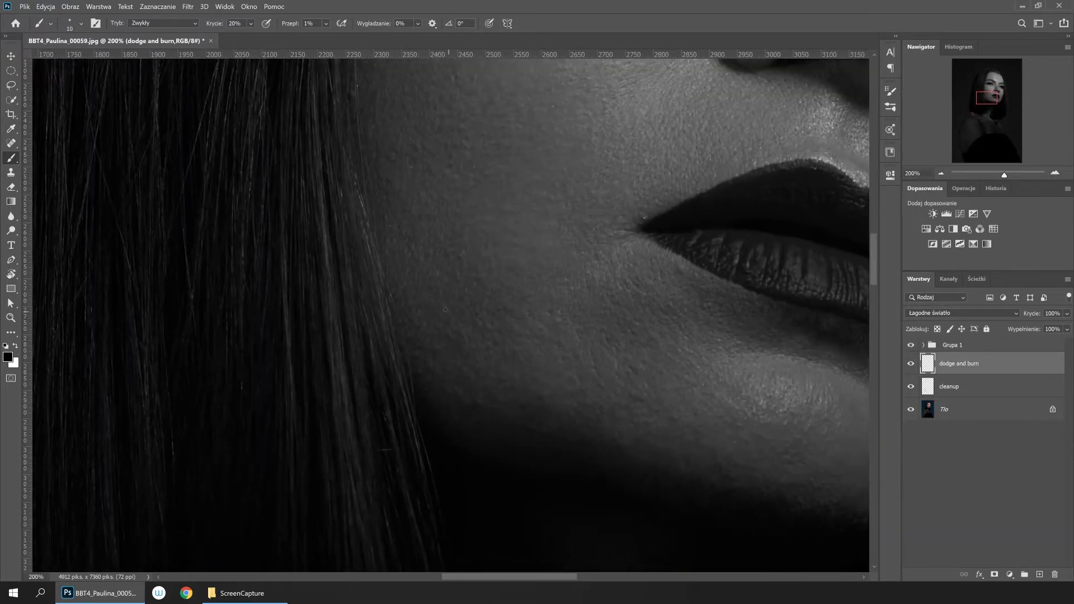
left_click_drag(605, 414, 617, 392)
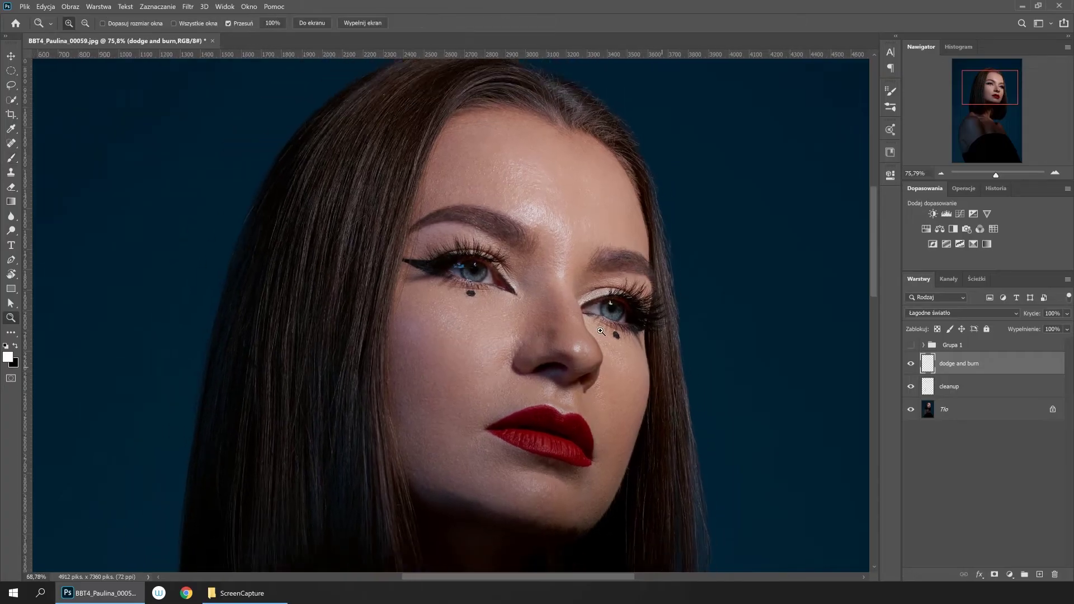
Toggle the dodge and burn layer to compare the portrait before and after.
left_click_drag(587, 342, 615, 336)
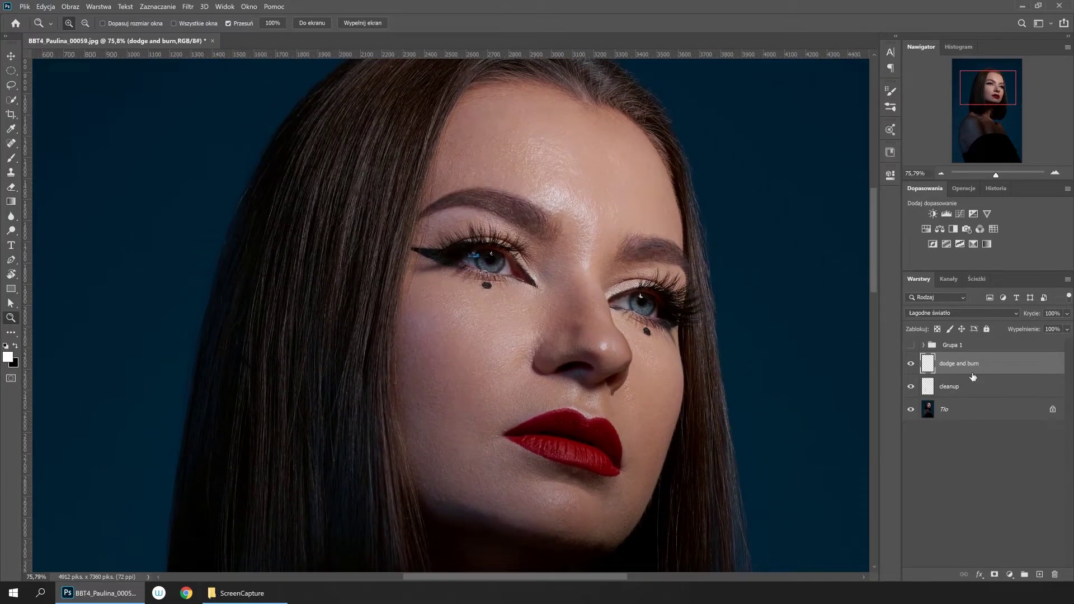
left_click(911, 364)
left_click(911, 364)
left_click(910, 366)
left_click(911, 364)
Zoom in on the nose, recheck the dodge and burn, and add an empty layer above it.
left_click_drag(539, 379, 548, 381)
left_click_drag(566, 356, 558, 420)
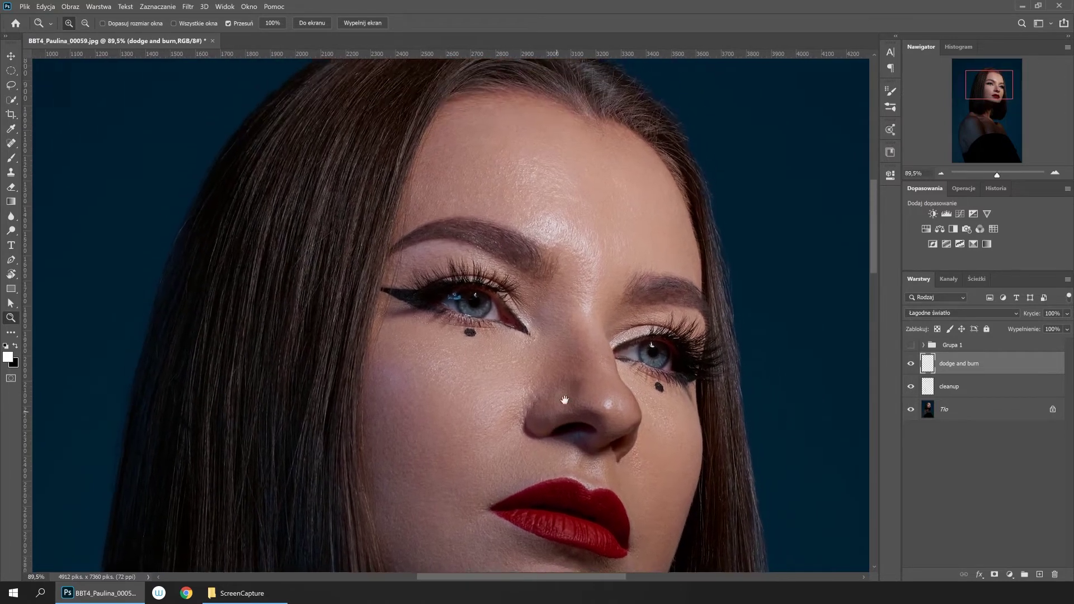
left_click(911, 363)
left_click(911, 364)
left_click(1040, 575)
Rename the new layer to 'color' and set its blend mode to Kolor.
double_click(963, 369)
type("color")
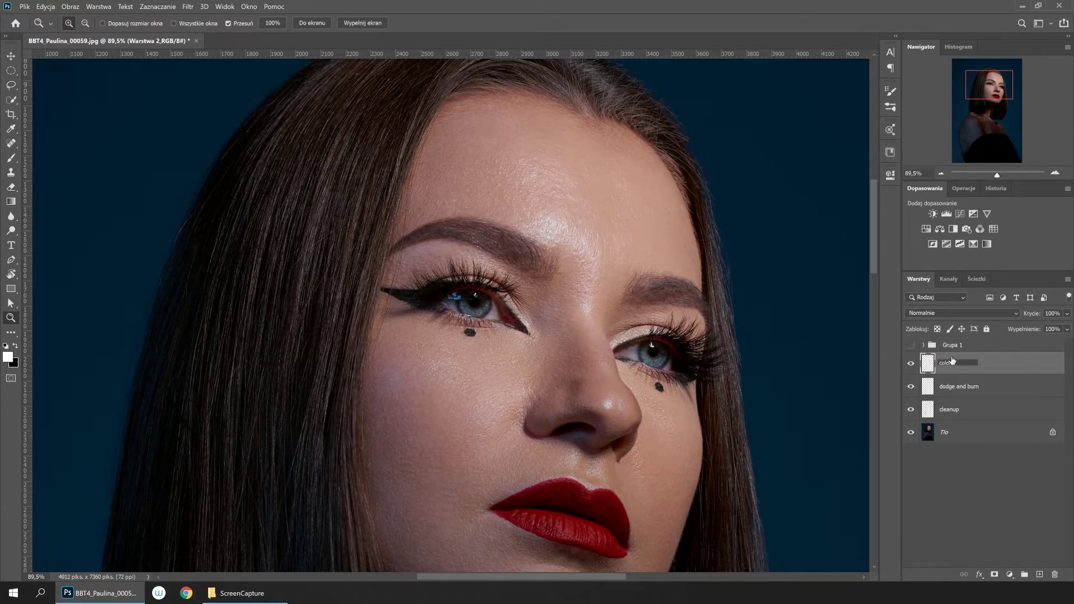
key("Return")
left_click(962, 312)
left_click(929, 562)
Set a soft round brush at 100% flow and paint sampled forehead skin tones on the color layer.
left_click(949, 475)
left_click(553, 182)
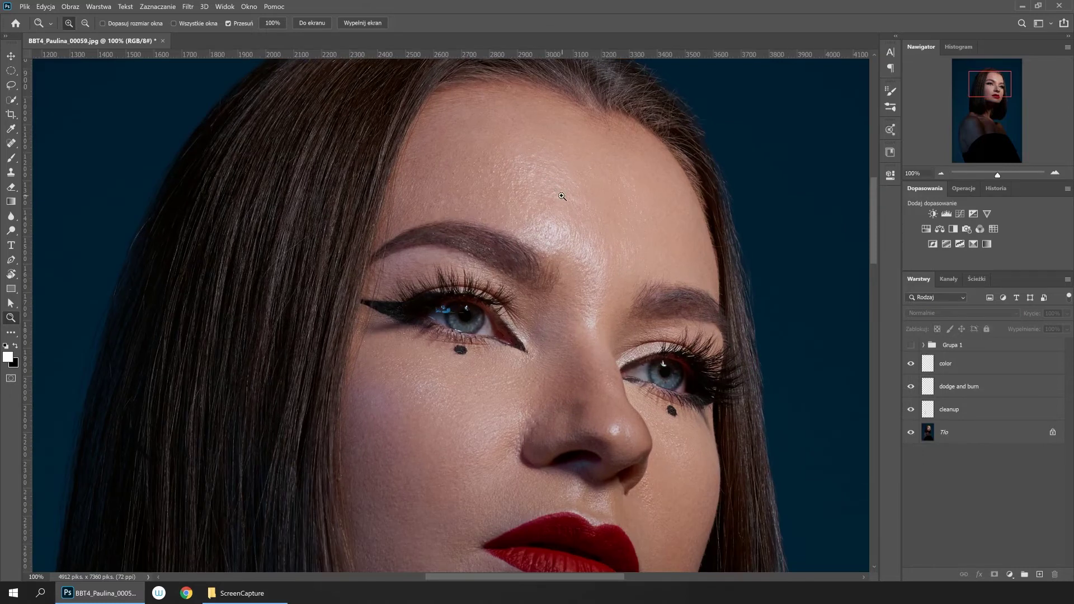
scroll(562, 196, "down", 1)
scroll(572, 202, "down", 1)
left_click(960, 366)
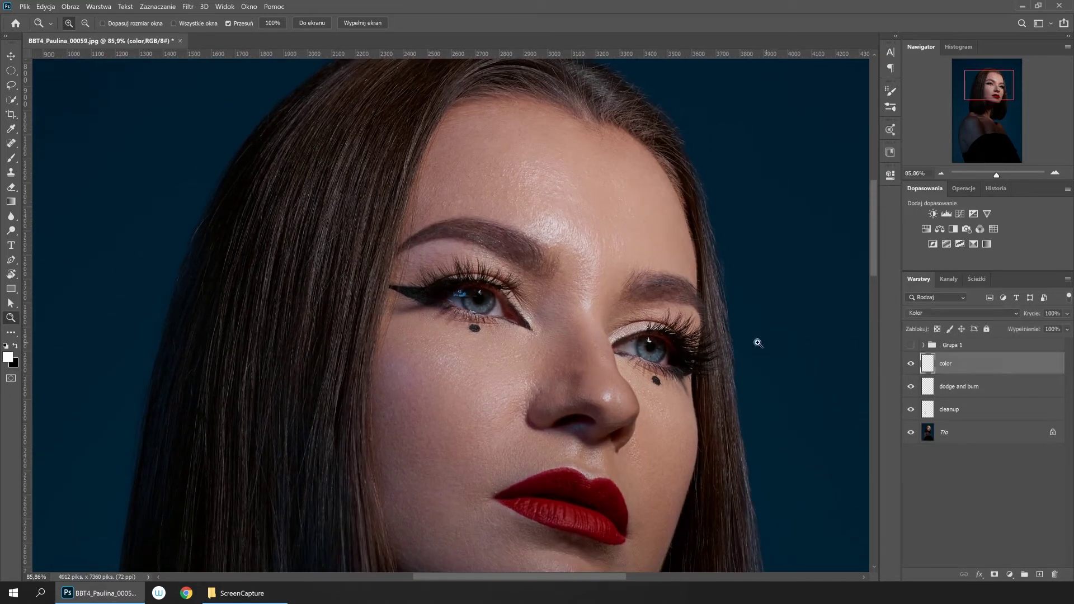
key("b")
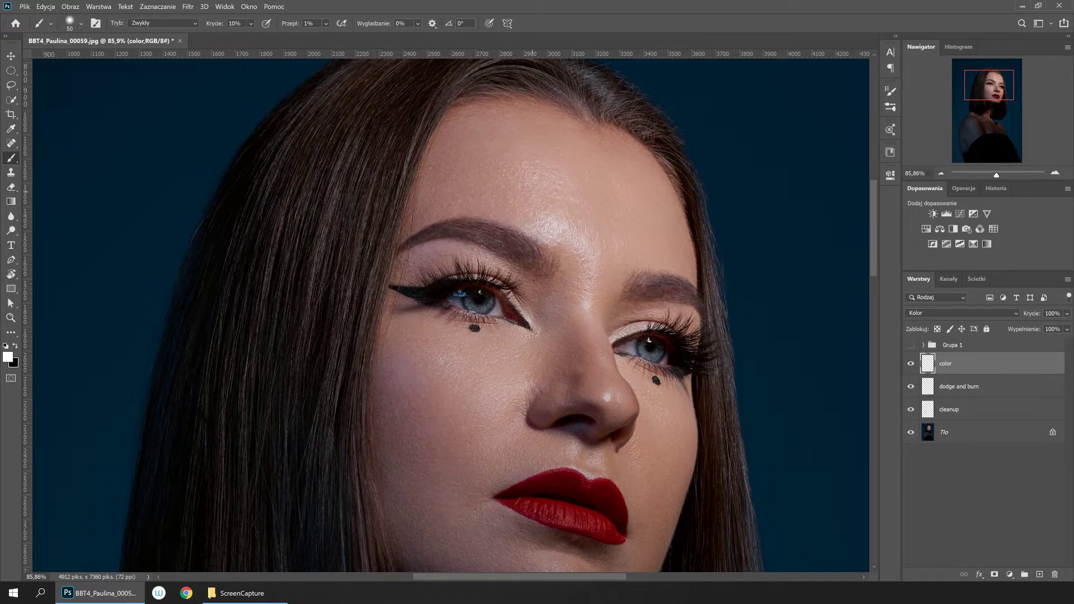
key("shift+0")
right_click(604, 197)
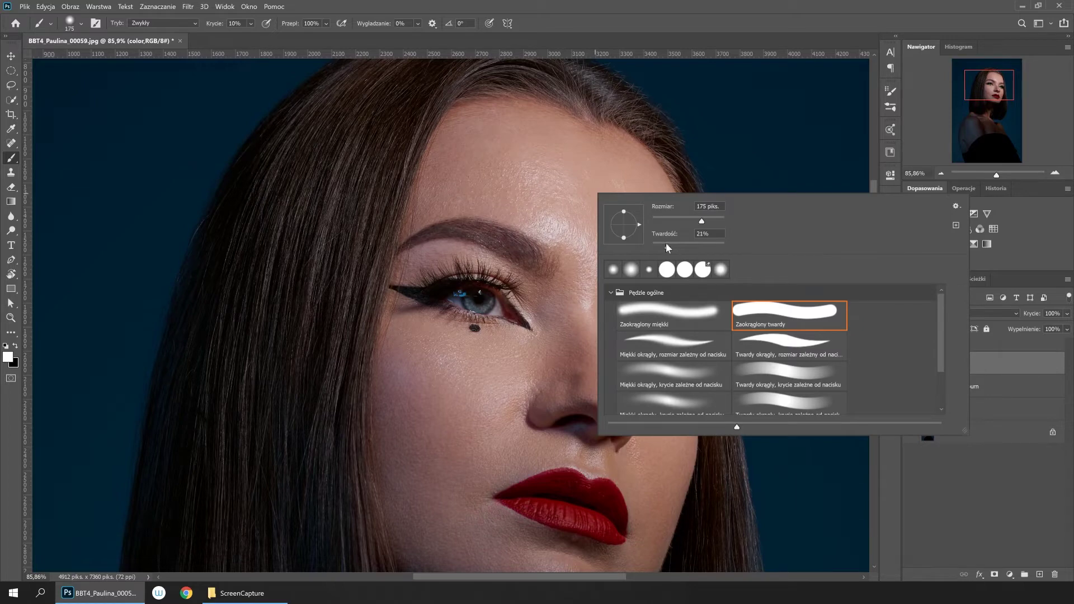
left_click(659, 313)
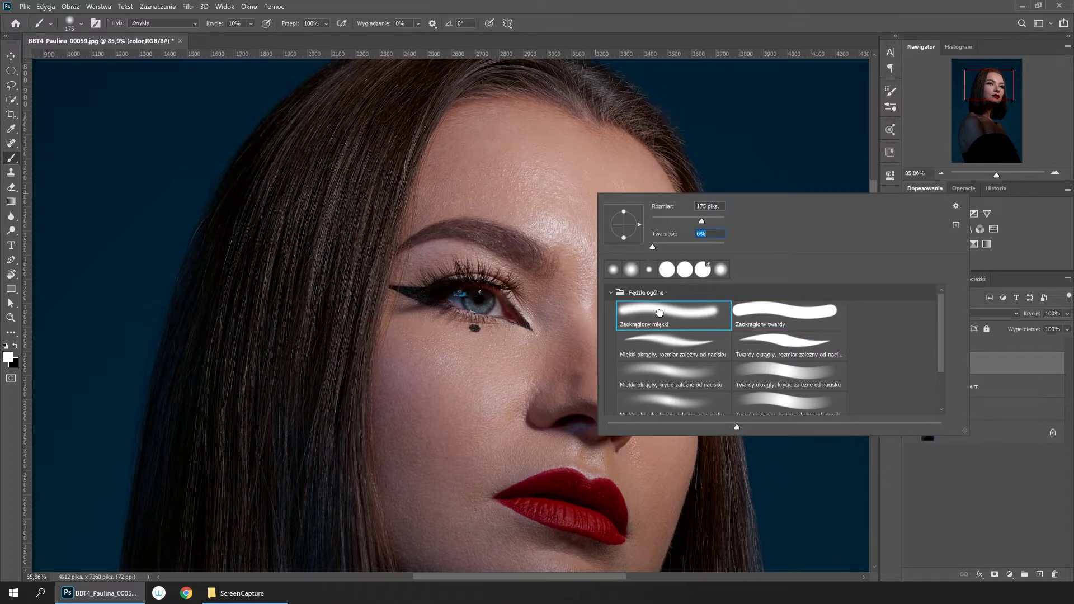
left_click(667, 9)
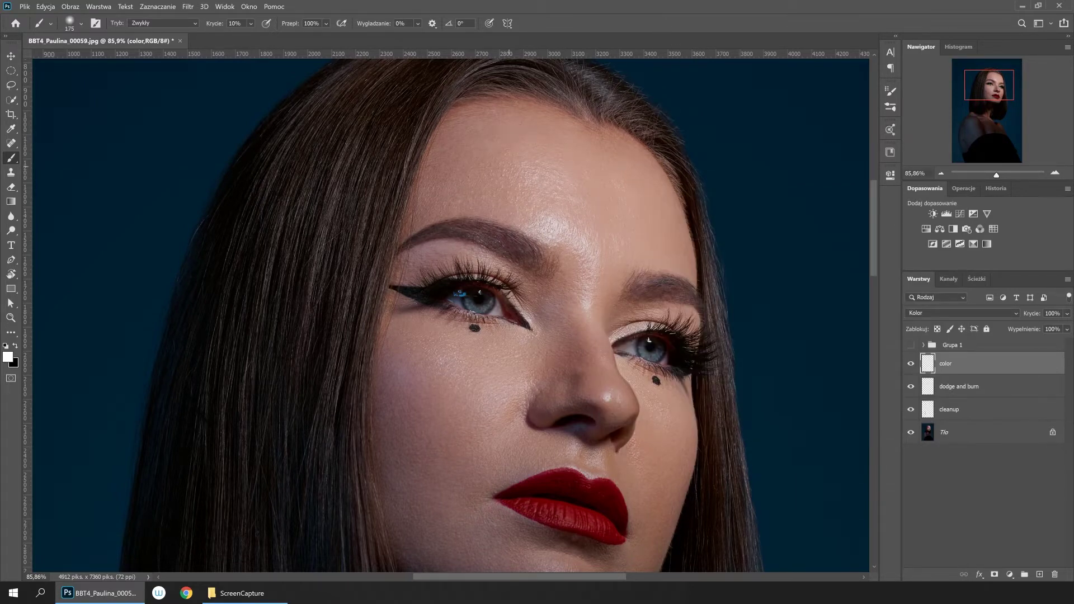
left_click(487, 163, "alt")
left_click(498, 196, "alt")
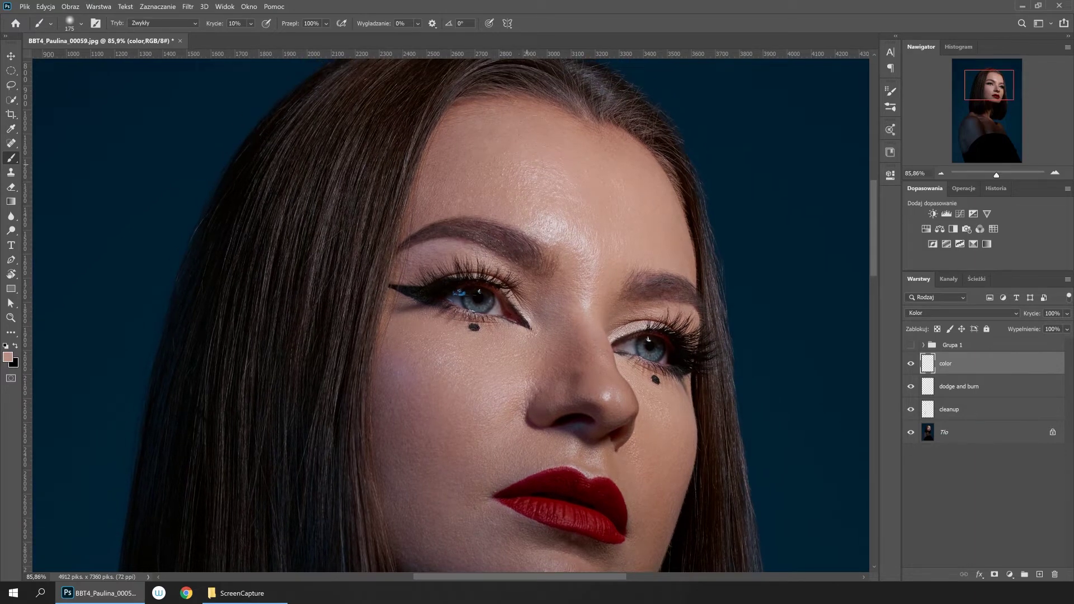
Check the color layer alone, then sample and paint cheek skin tone.
left_click(911, 364, "alt")
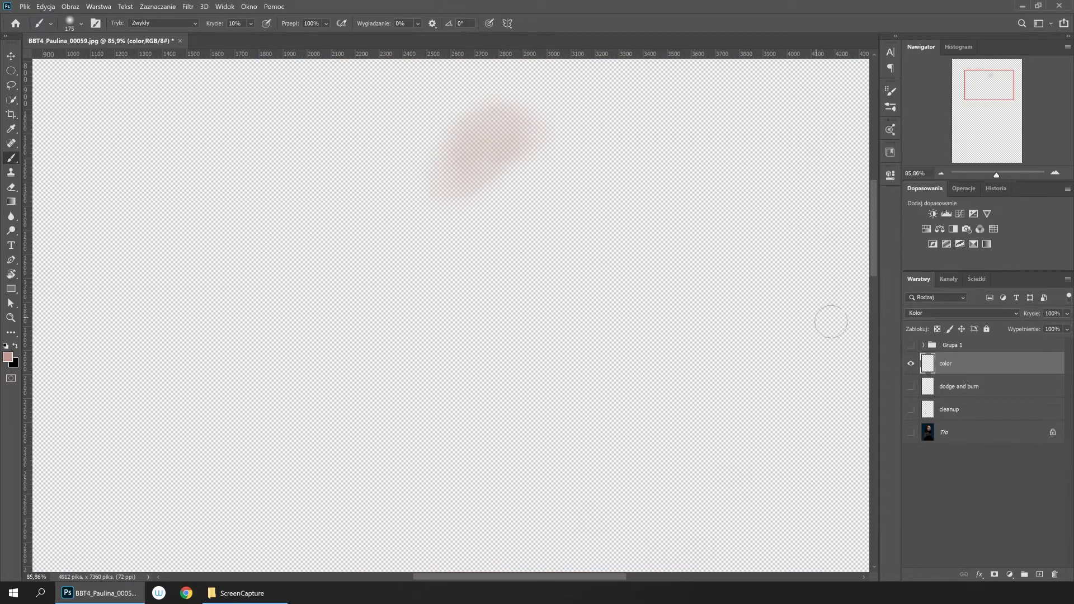
left_click(910, 364, "alt")
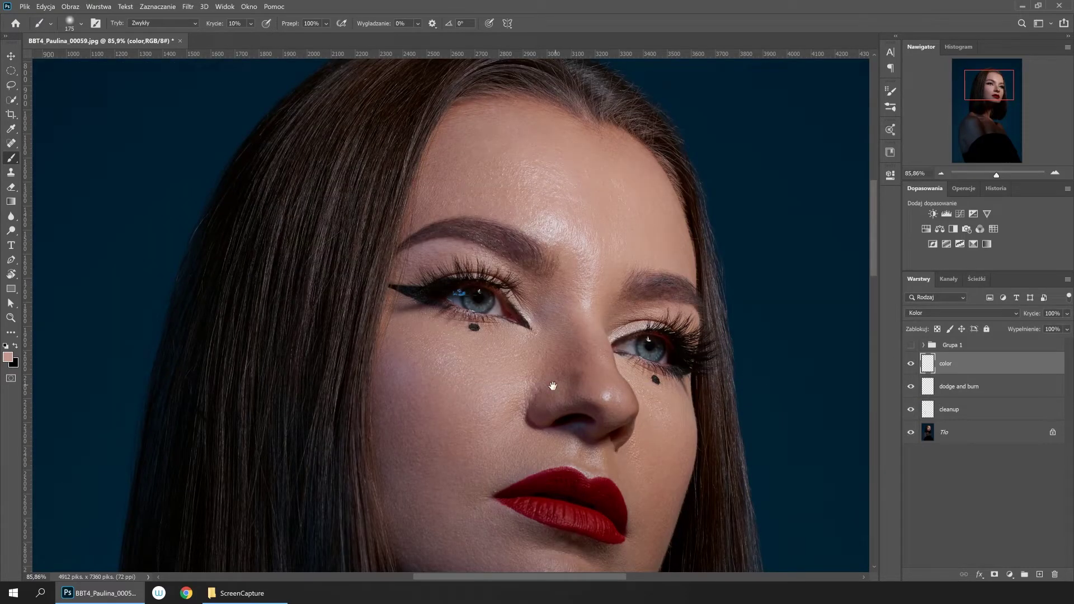
left_click_drag(558, 378, 582, 318)
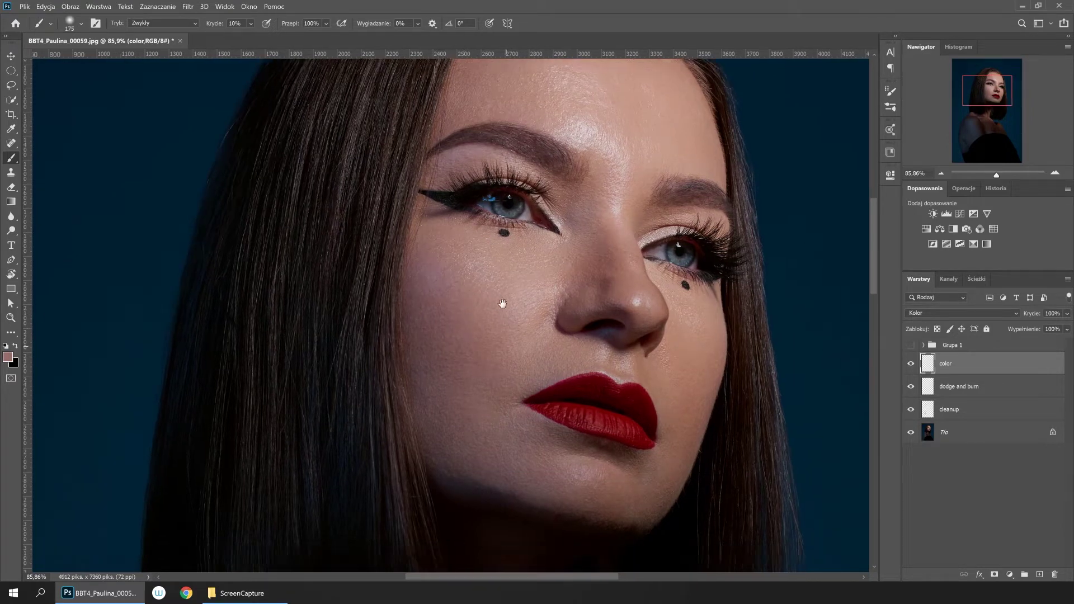
left_click_drag(494, 341, 484, 280)
left_click(485, 280, "alt")
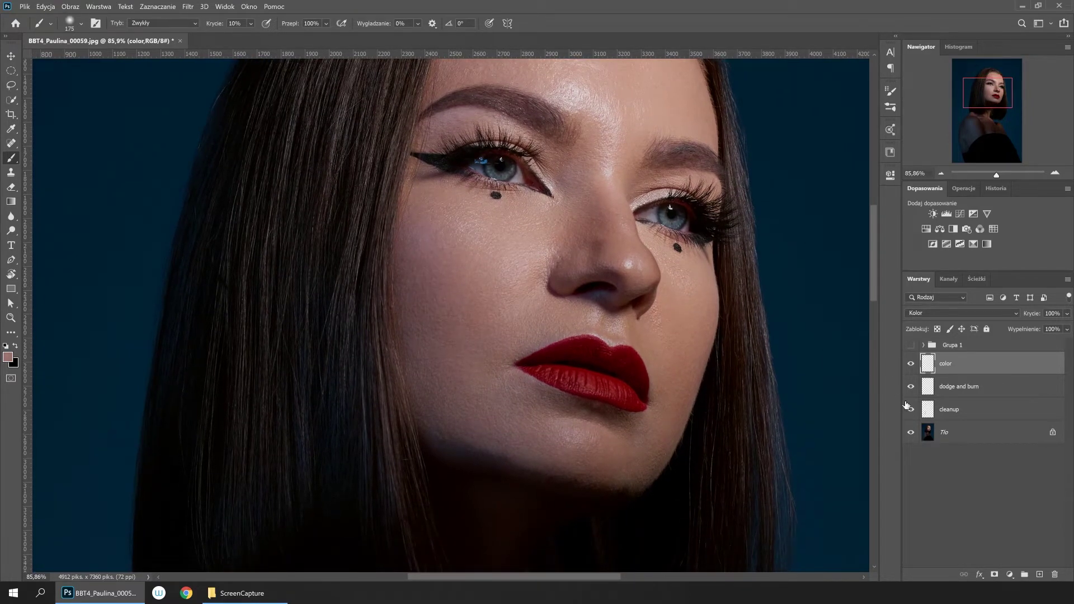
left_click(910, 387)
left_click(515, 283, "alt")
left_click_drag(502, 330, 516, 287)
left_click_drag(492, 329, 511, 312)
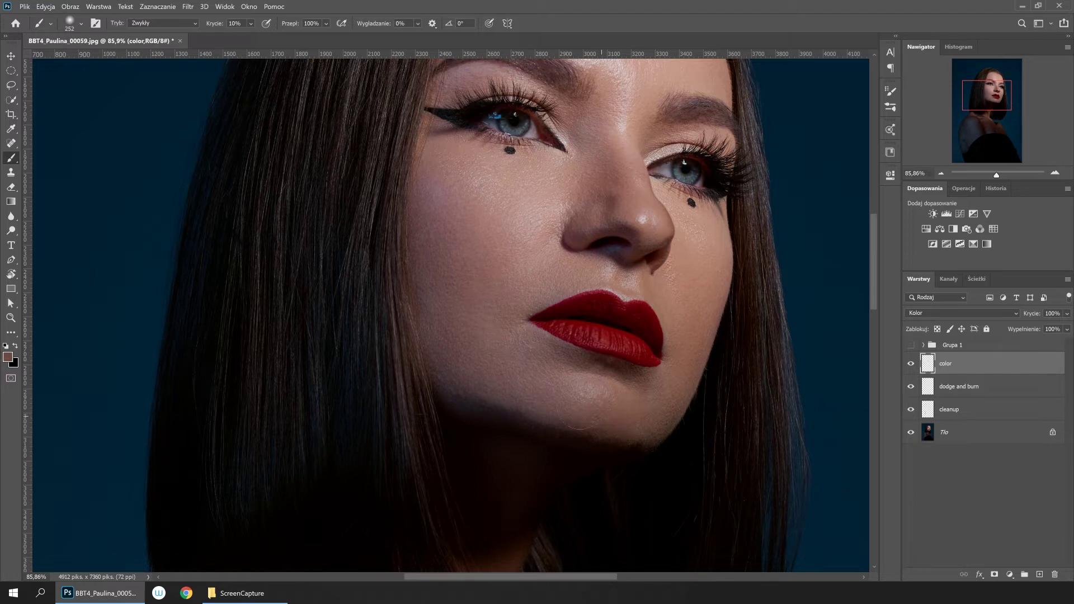
Resize the brush to about 160 and paint sampled tones on cheek, lips and chin at 20% opacity.
right_click(696, 297, "alt")
left_click_drag(501, 224, 511, 269)
left_click(520, 253, "alt")
left_click(486, 218, "alt")
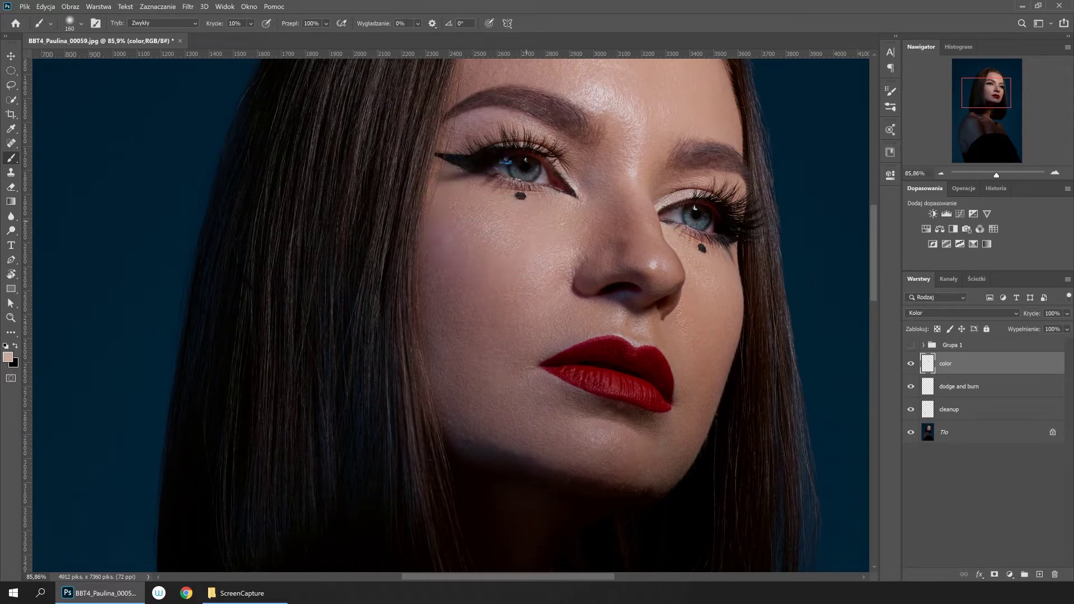
left_click(556, 328, "alt")
left_click_drag(536, 414, 523, 365)
left_click(588, 417, "alt")
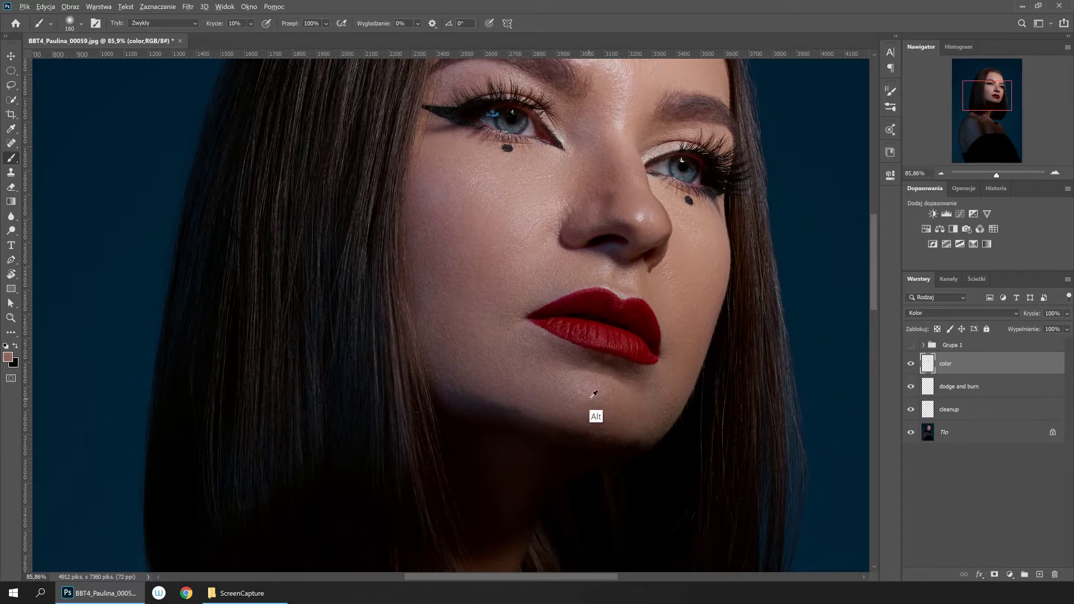
left_click_drag(670, 383, 645, 409)
left_click(650, 400, "alt")
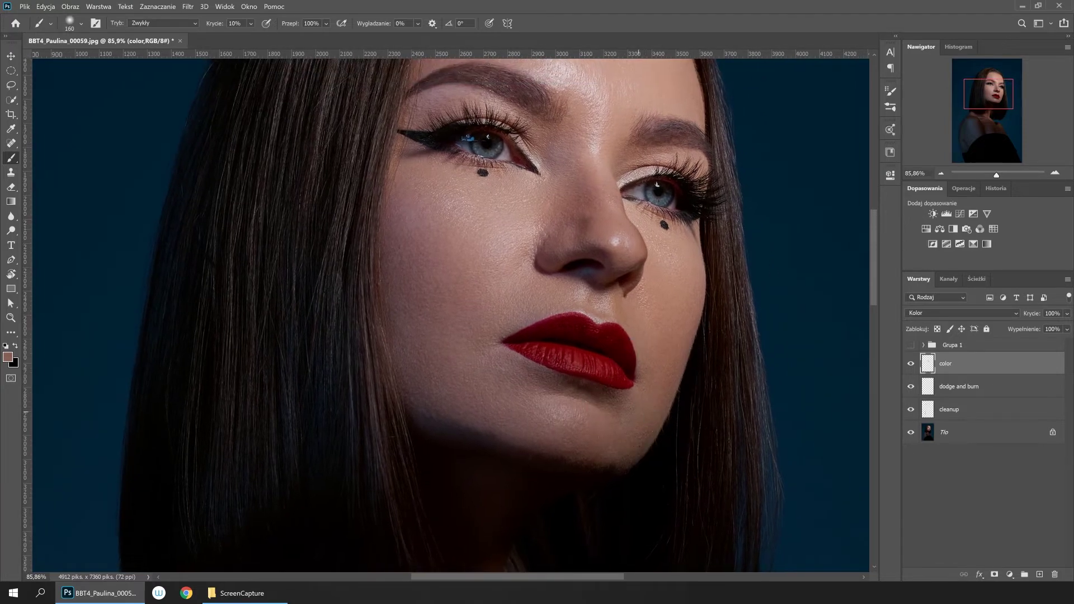
key("2")
Review the forehead and lips, recheck the color layer, zoom to 66.67% and bring up the save prompt.
left_click_drag(663, 329, 647, 364)
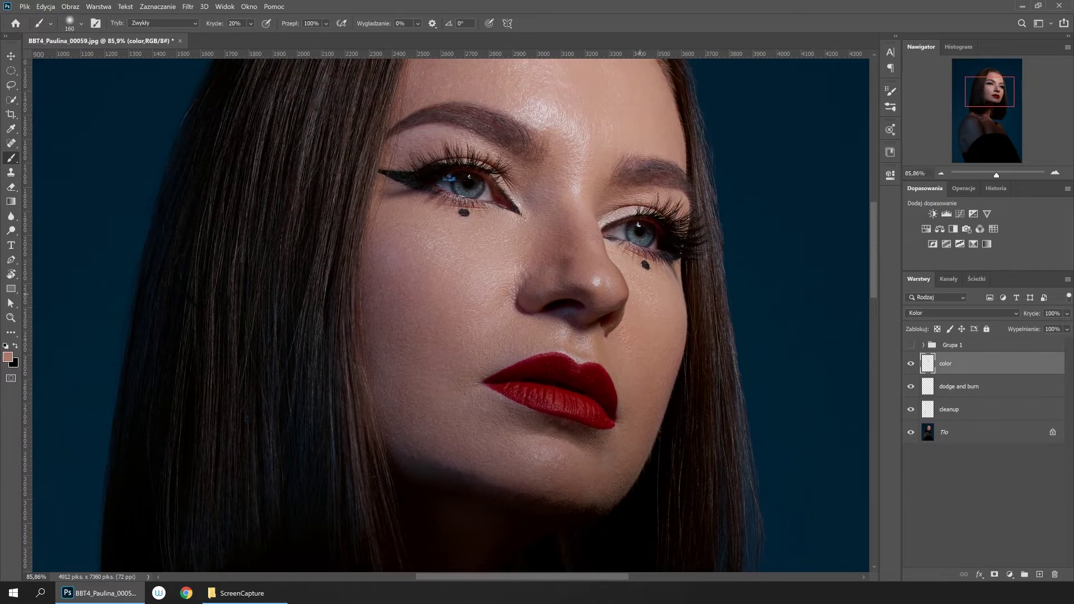
left_click_drag(598, 277, 614, 366)
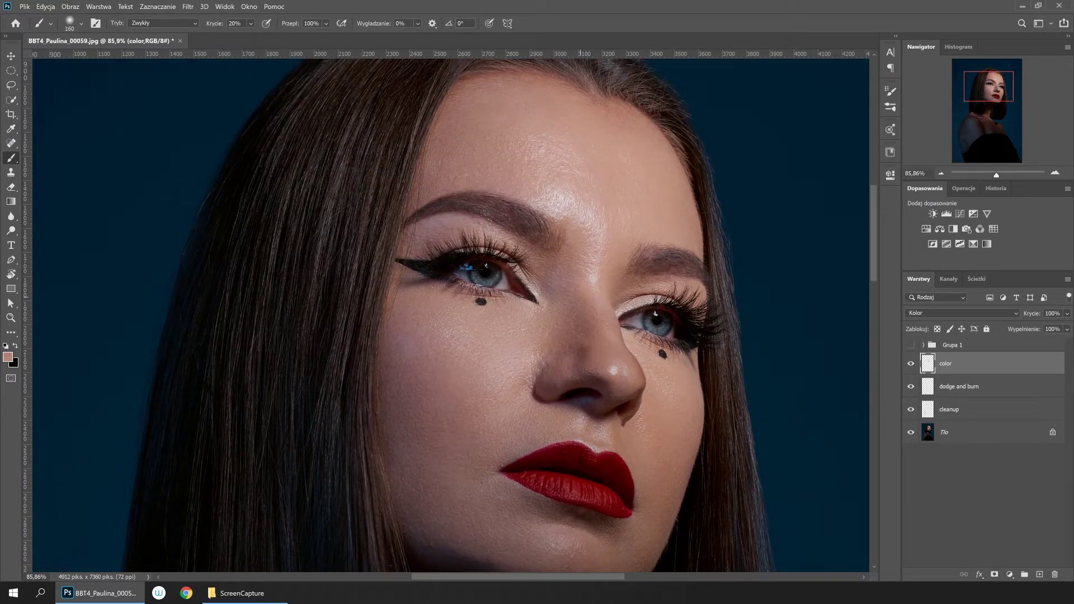
left_click_drag(595, 196, 595, 240)
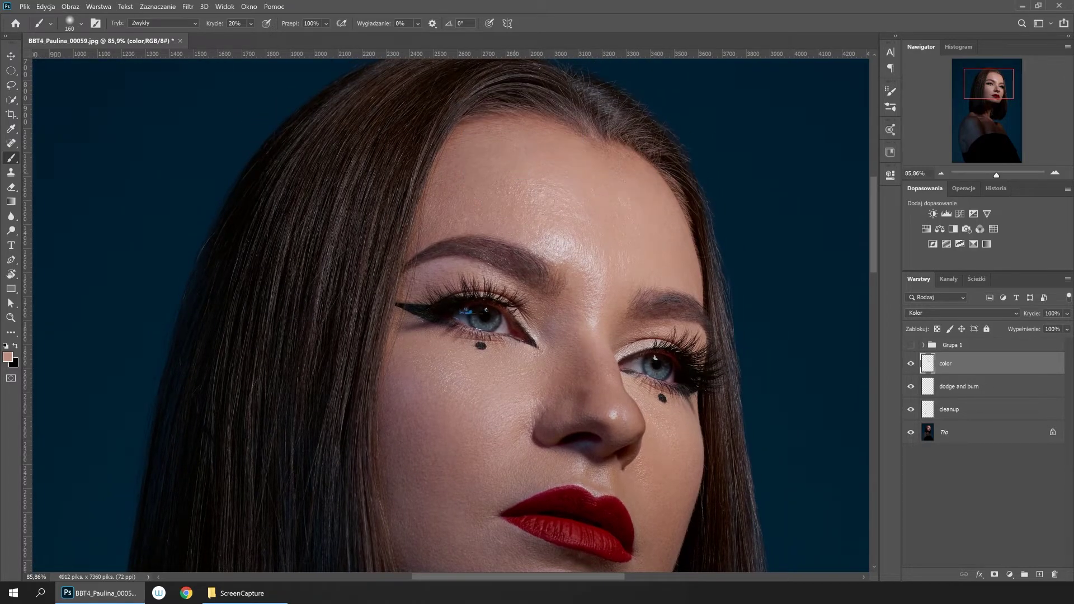
left_click(910, 363, "alt")
left_click(910, 364, "alt")
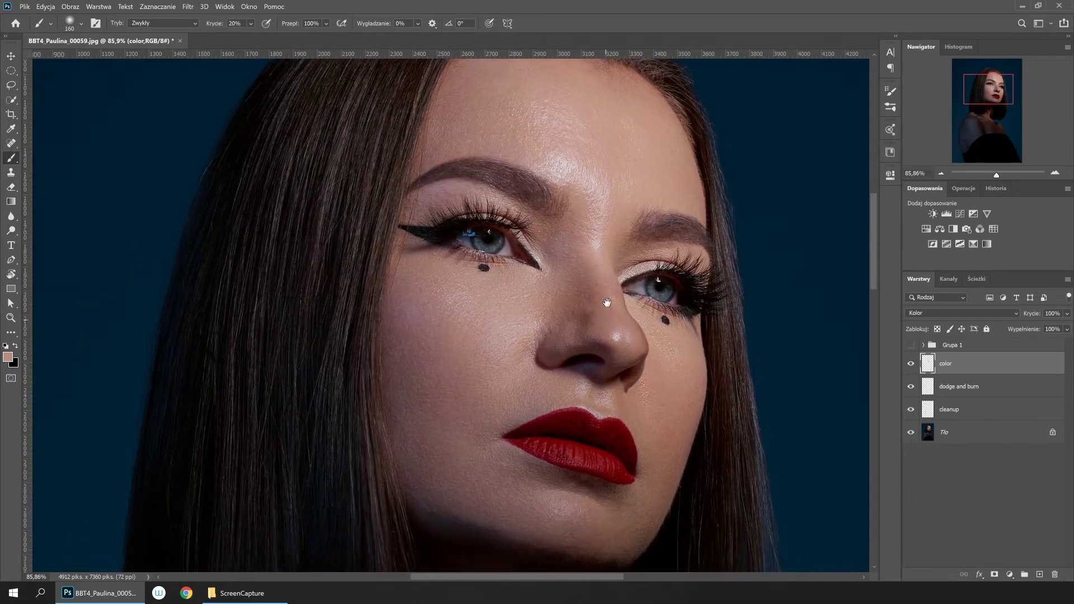
left_click_drag(480, 508, 485, 396)
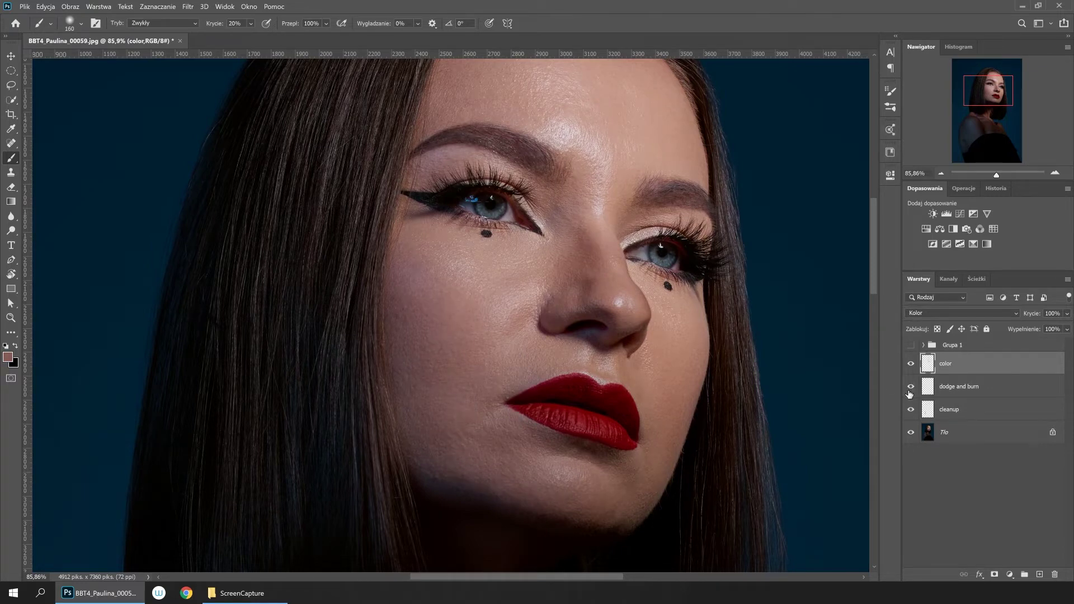
left_click(940, 174)
left_click_drag(686, 280, 703, 300)
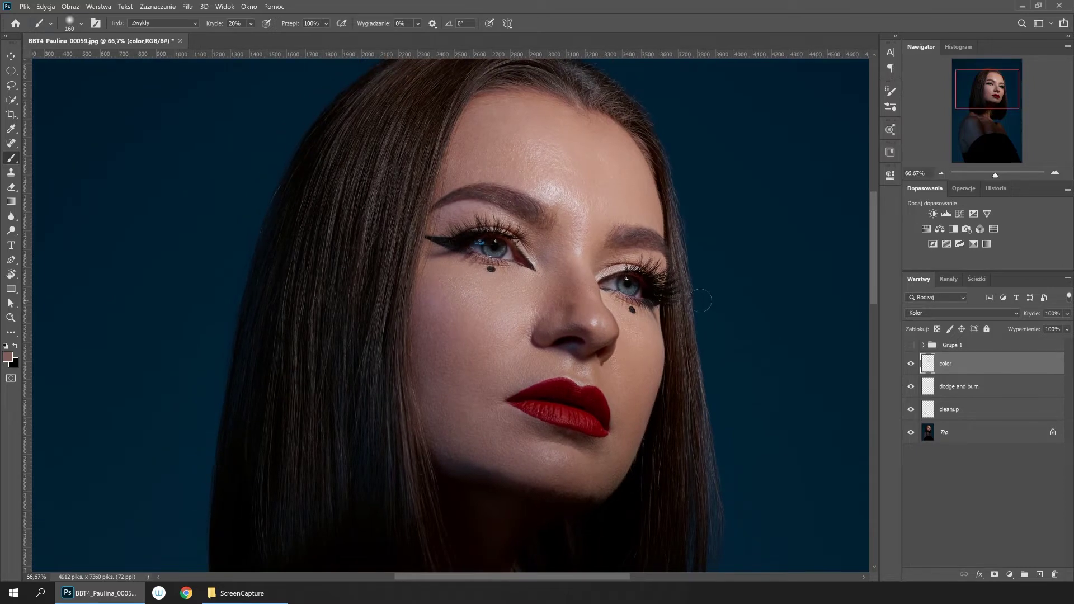
key("ctrl+s")
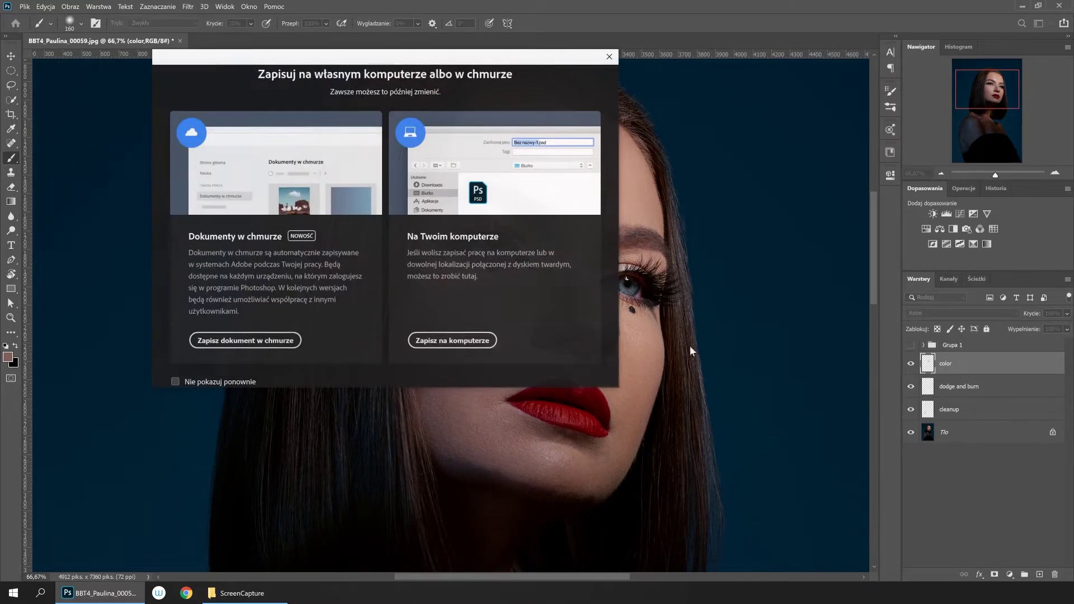
Save the retouch to the computer as BBT4_Paulina_00059.psd with maximum compatibility.
left_click(450, 341)
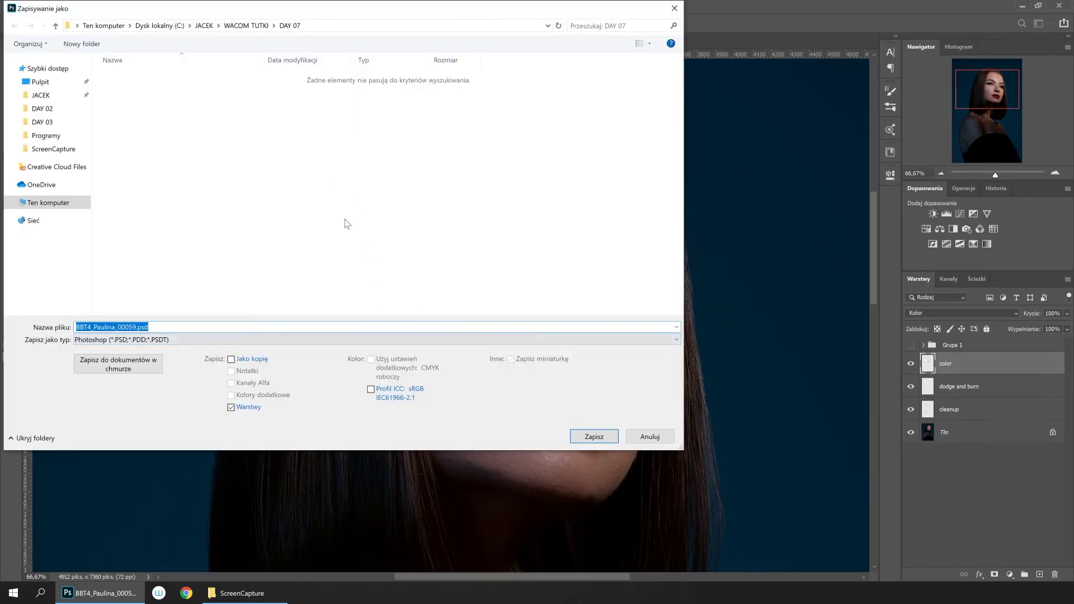
left_click(582, 434)
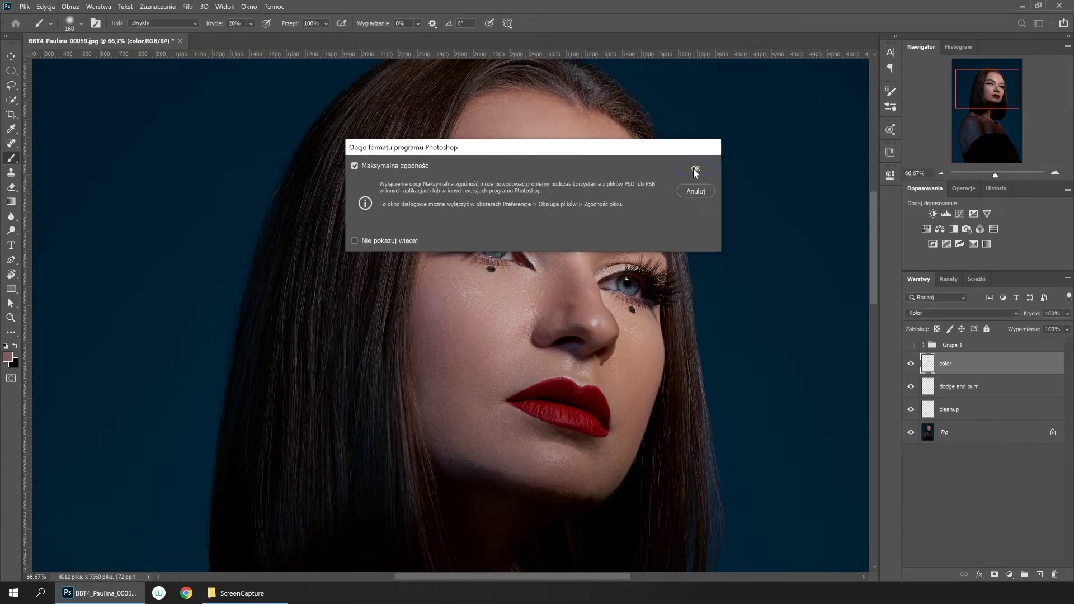
left_click(695, 170)
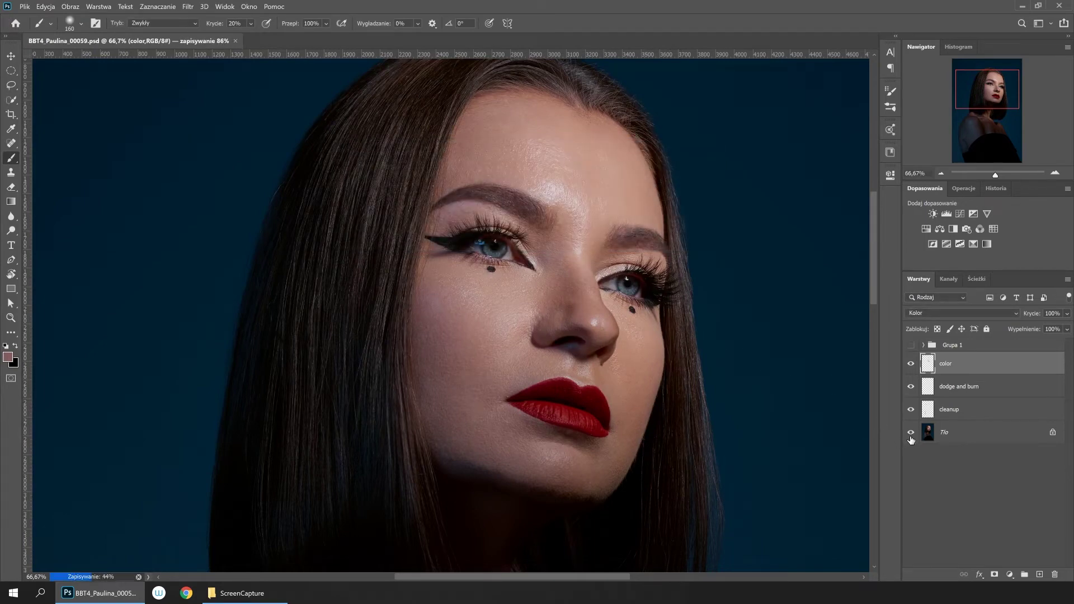
key("alt")
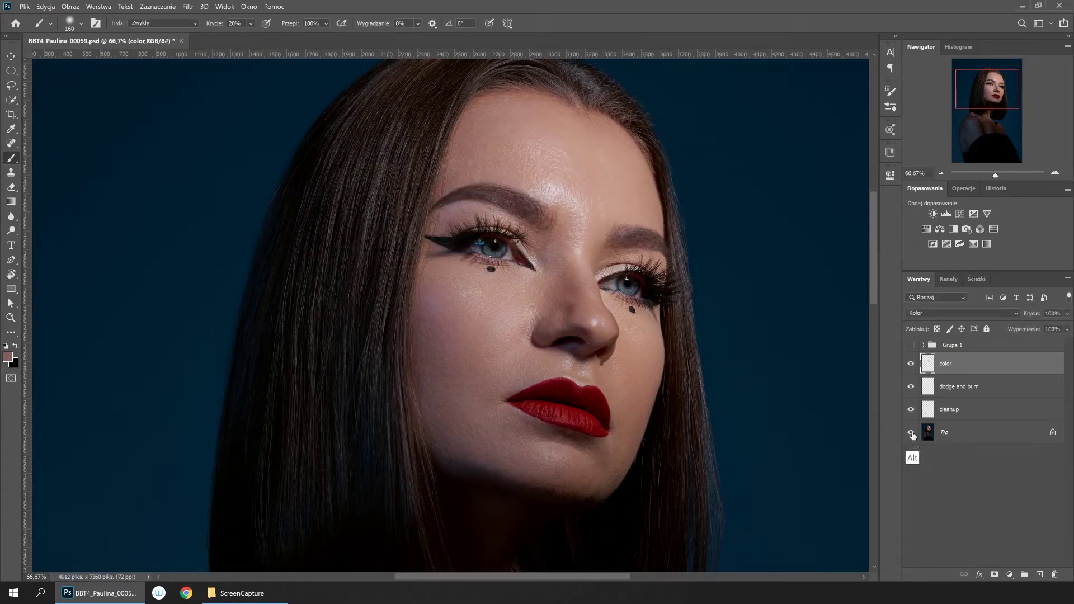
Toggle the Tło background view to compare the retouch with the original photo.
left_click(910, 432, "alt")
left_click(911, 433, "alt")
left_click(911, 433, "alt")
Select dodge and burn, set a white brush at 1% flow, and zoom to about 67.6% on the face.
left_click(920, 392)
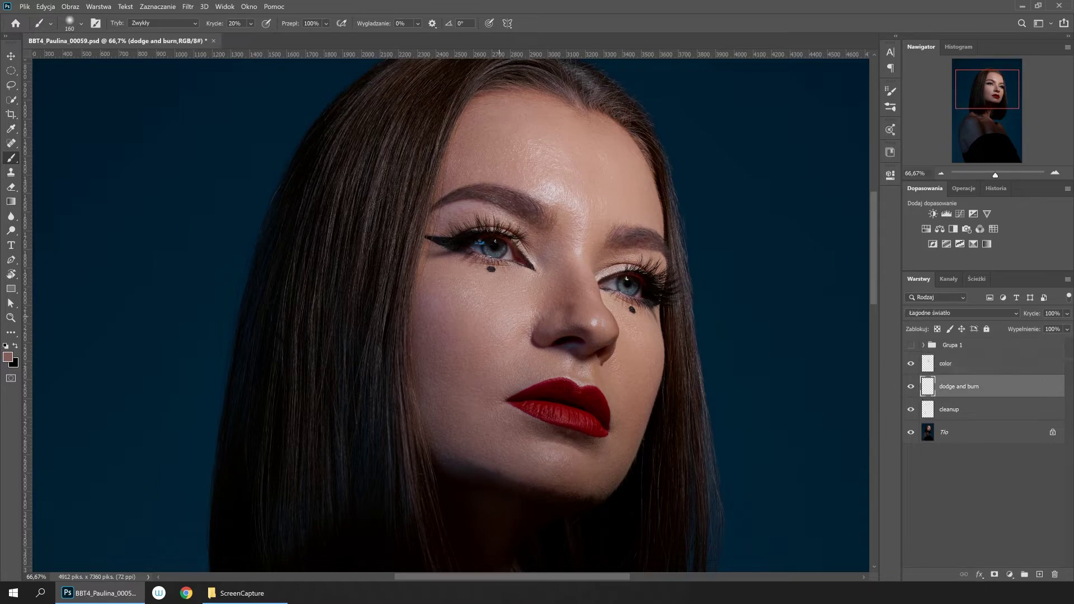
key("d")
left_click_drag(290, 24, 264, 24)
key("x")
key("x")
key("z")
mouse_move(666, 360)
left_mouse_down()
mouse_move(628, 358)
mouse_move(638, 362)
left_mouse_up()
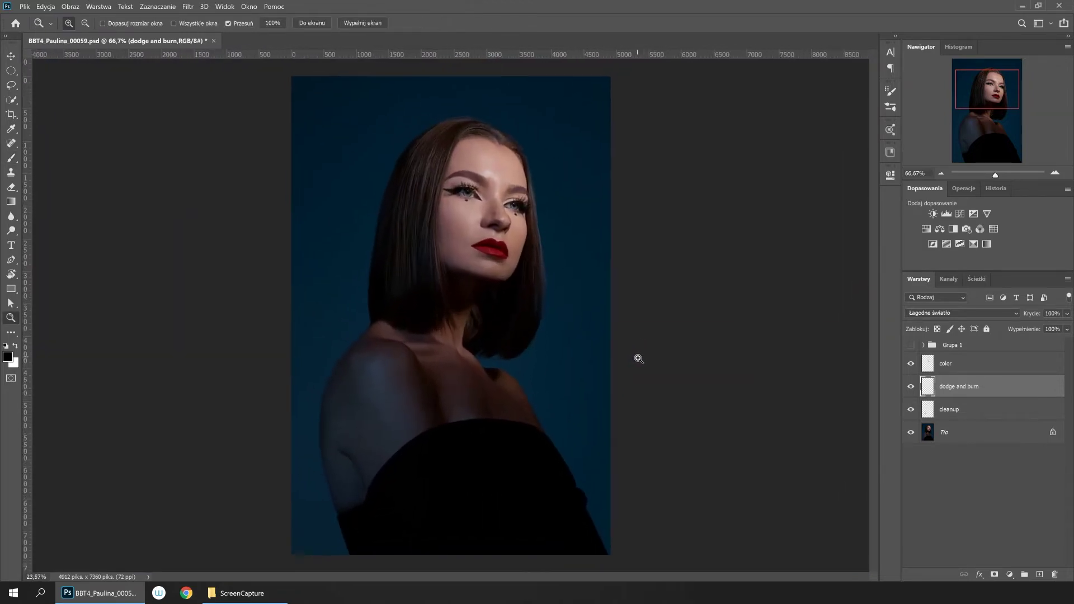
left_click_drag(471, 199, 691, 300)
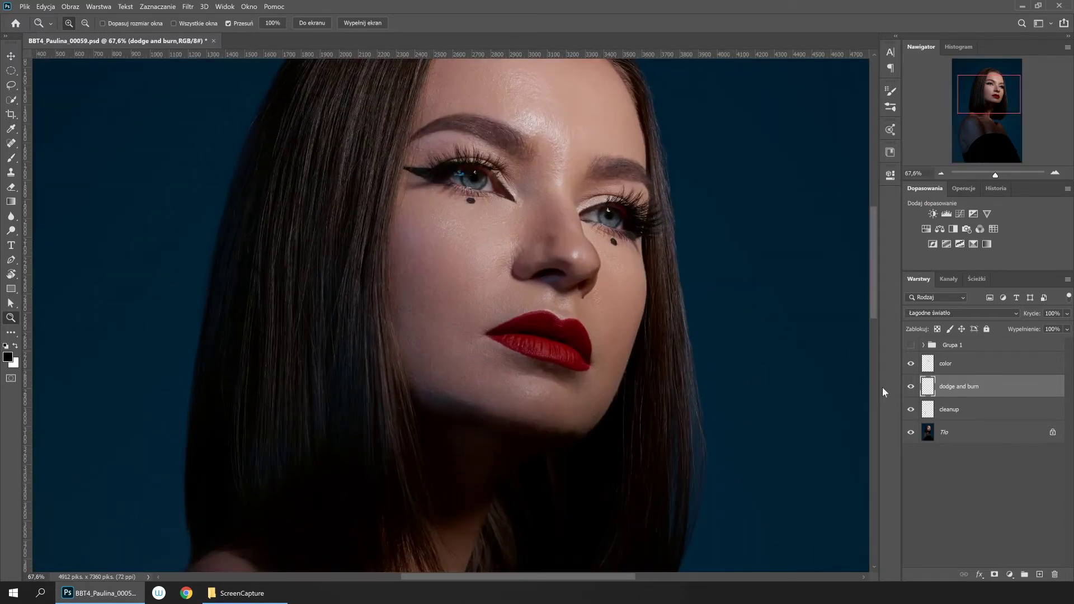
left_click(910, 432, "alt")
left_click_drag(593, 304, 597, 376)
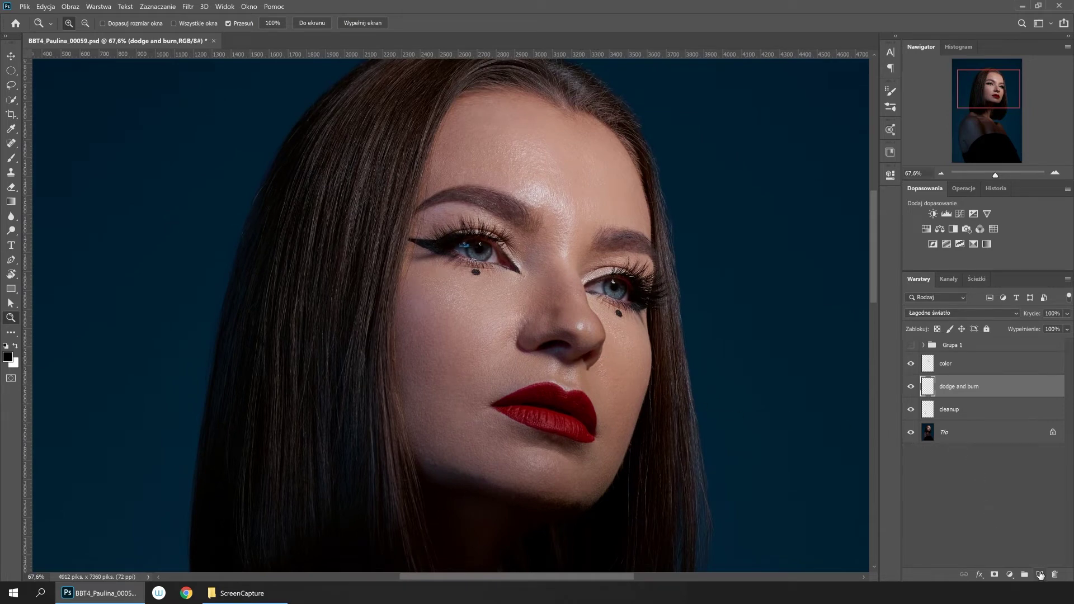
Add a new layer named 'dodge and burn 2' set to Soft Light (Łagodne światło) blend mode.
left_click(1039, 575)
double_click(953, 386)
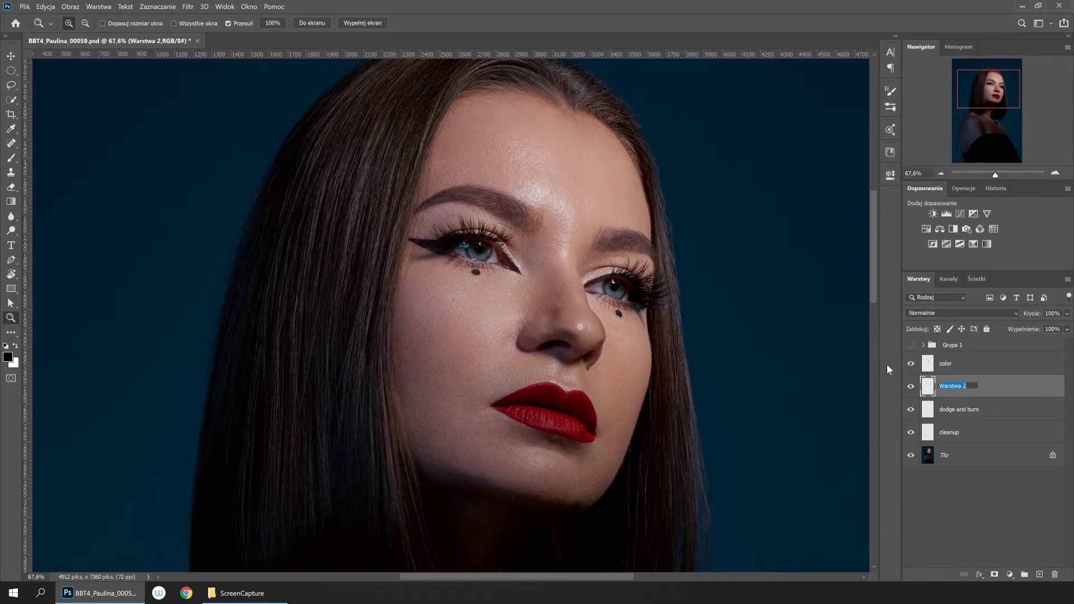
type("dodge and bu")
type("rn 2")
key("Return")
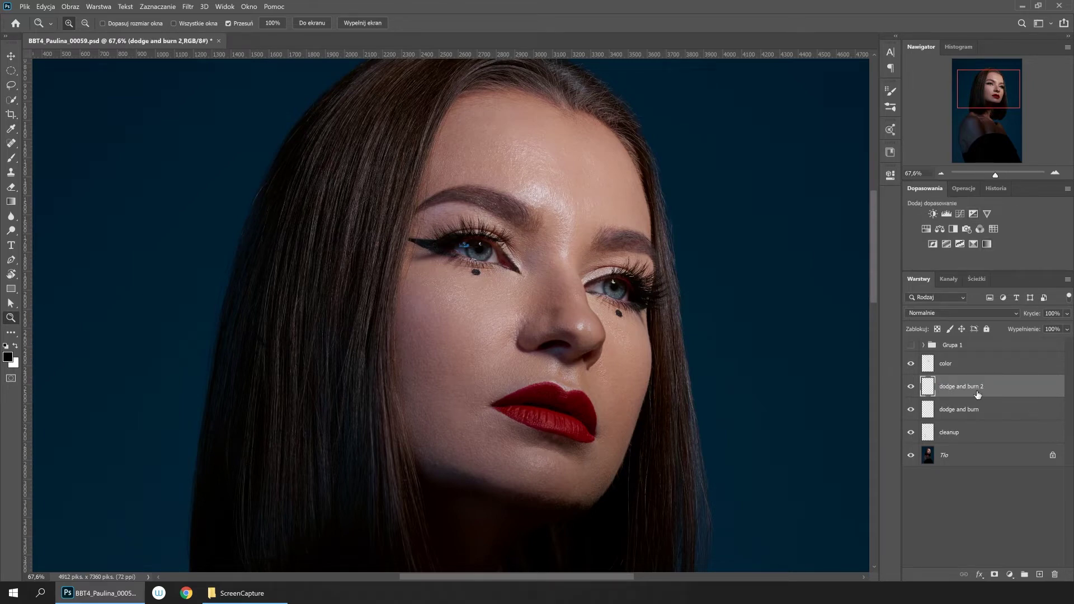
left_click(961, 313)
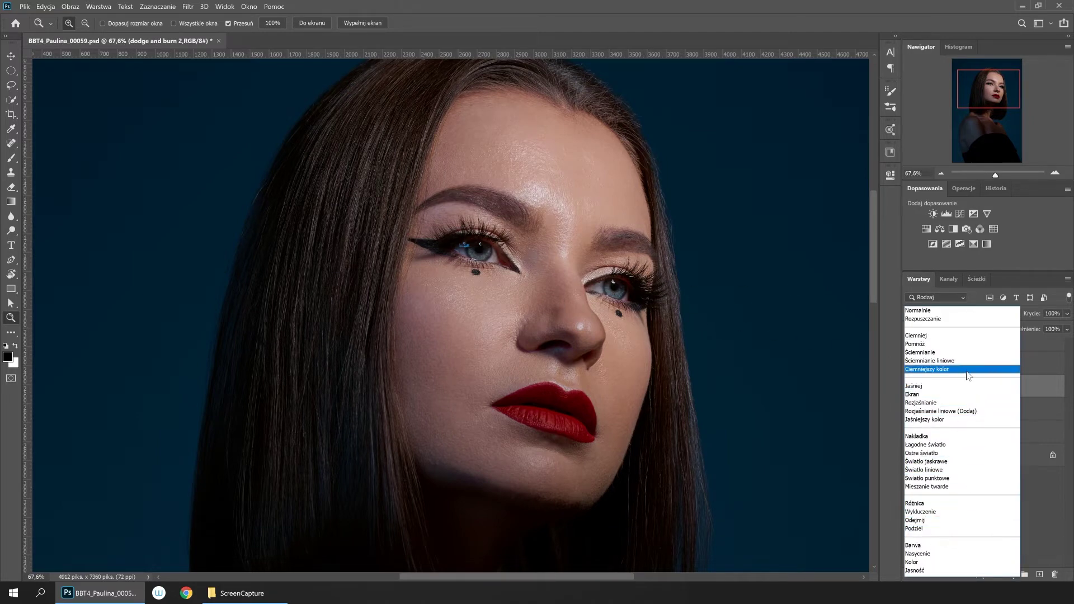
left_click(954, 445)
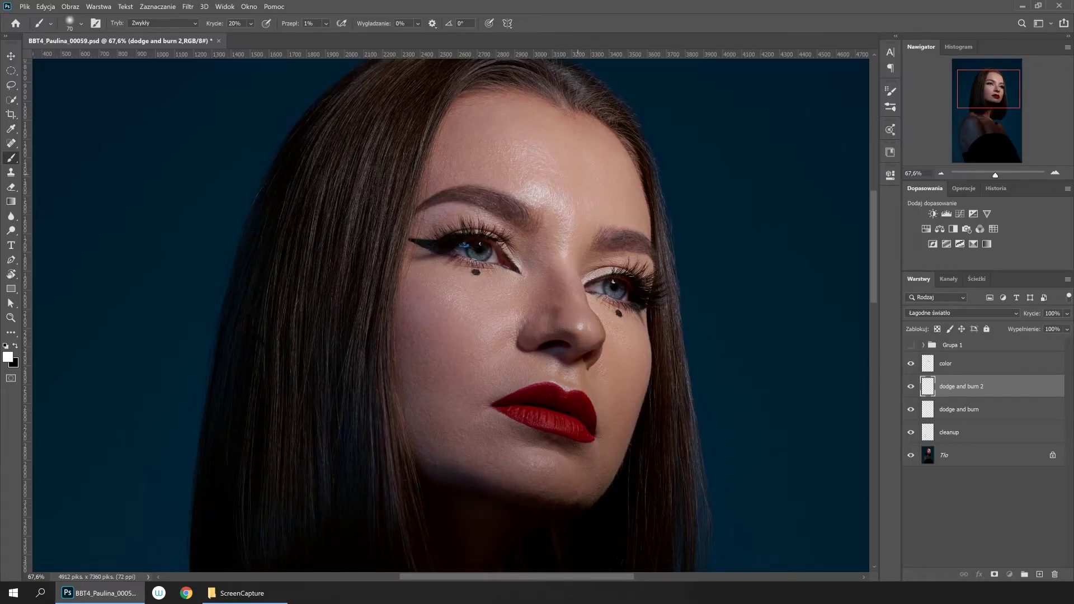
Enlarge the brush to 150, zoom out to 50% and compare dodge and burn 2 on and off.
key("bracketright")
key("bracketright")
key("bracketright")
left_click(941, 173)
left_click(941, 172)
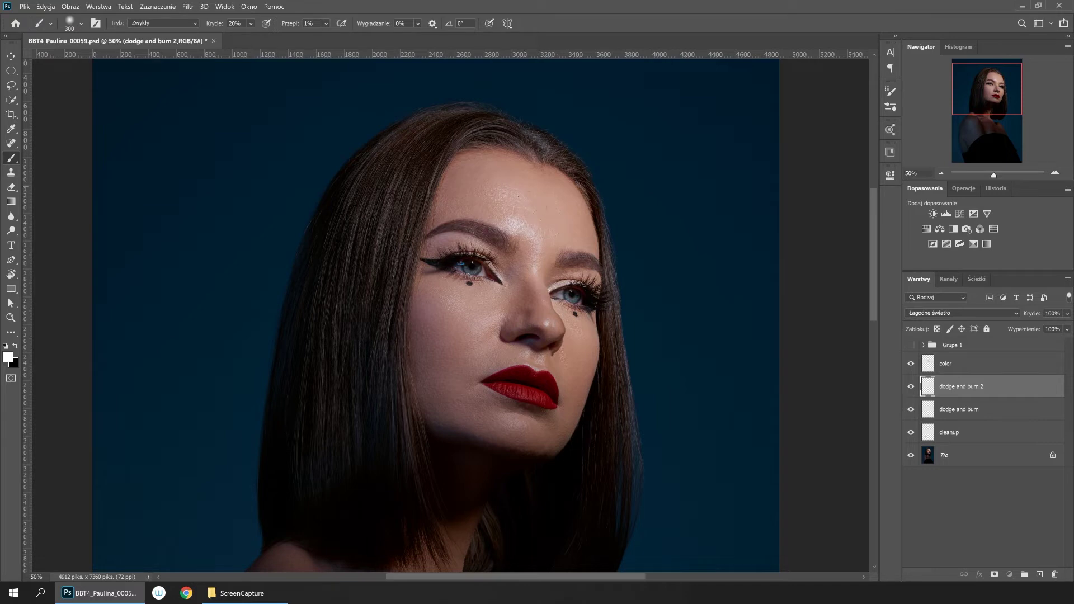
left_click(911, 388)
left_click(912, 387)
Set the brush flow to 2% and shrink the brush to 80, rechecking the layer on and off.
left_click(307, 24)
key("Up")
key("Return")
key("bracketleft")
key("bracketleft")
key("bracketleft")
left_click(910, 386)
left_click(910, 386)
Switch to black for burning, resize the brush to 250 and compare dodge and burn 2 again.
key("x")
key("bracketright")
key("bracketleft")
key("bracketleft")
left_click(911, 387)
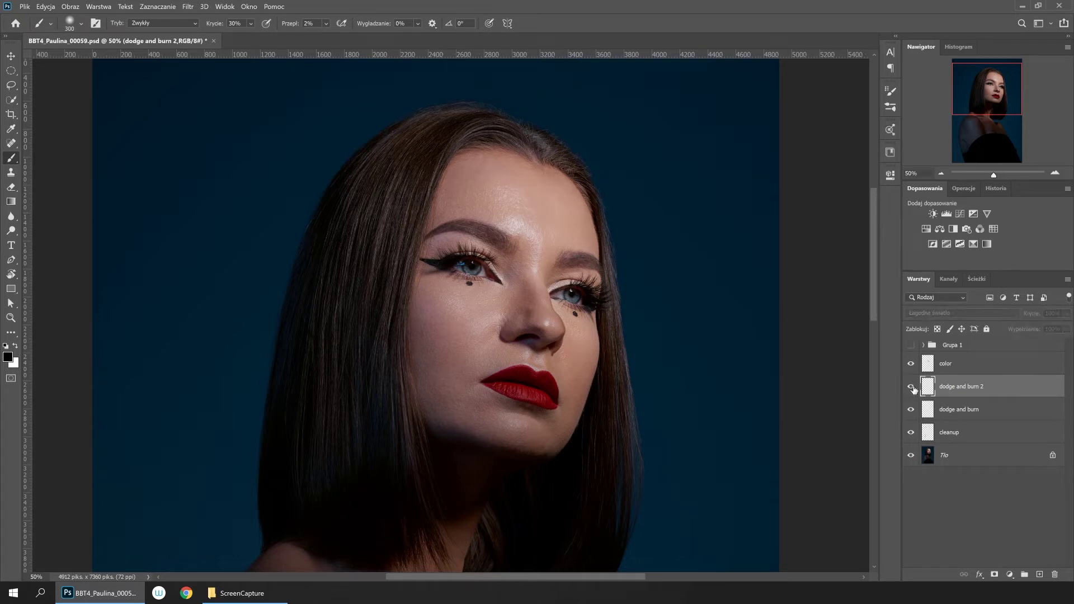
left_click(911, 388)
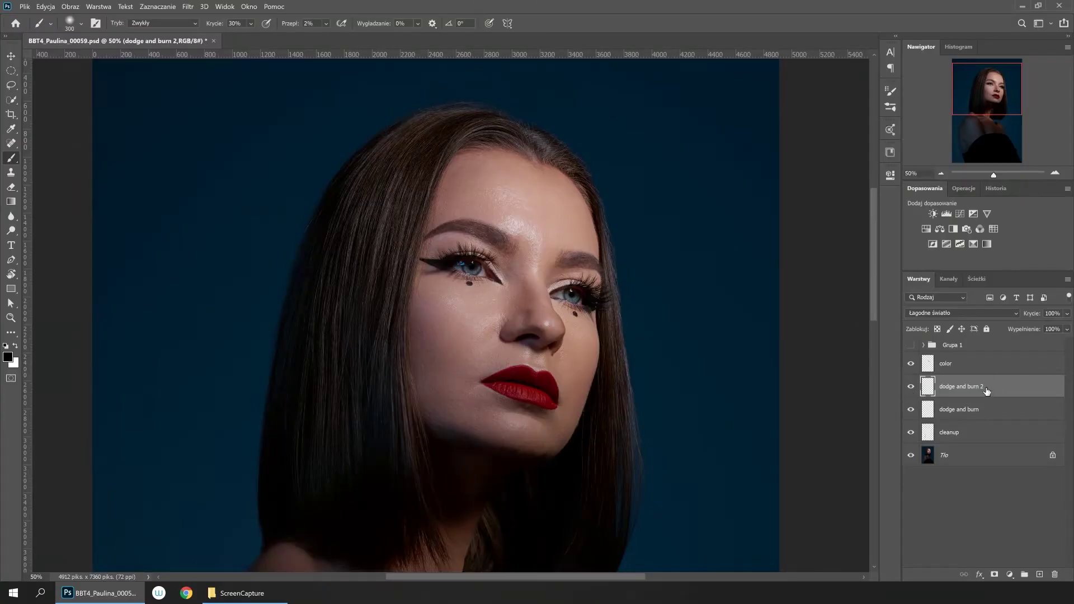
left_click(980, 366)
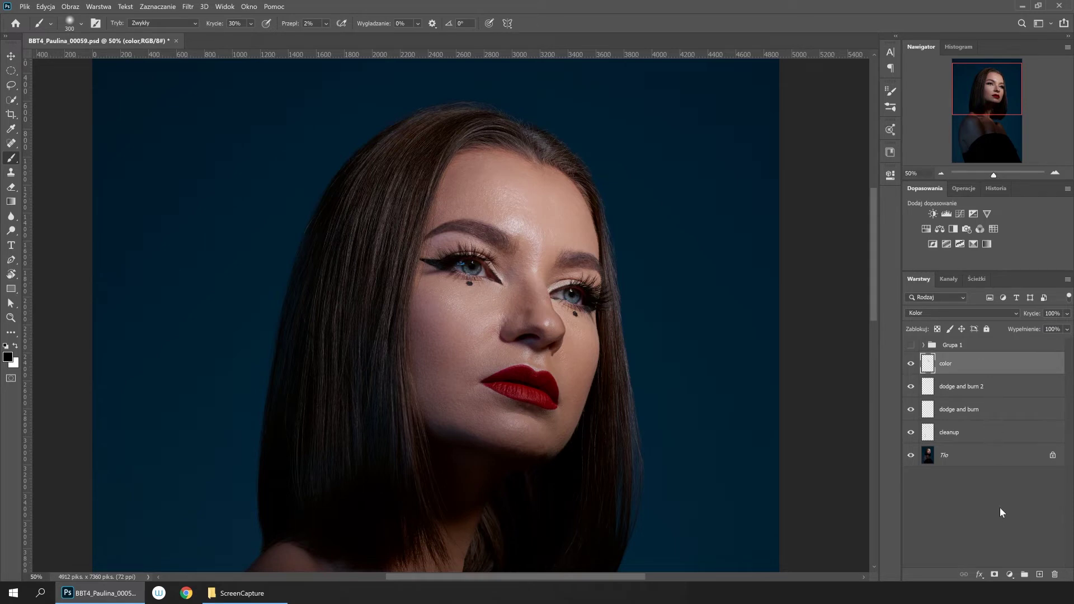
Create a new layer named 'wlosy' above dodge and burn 2.
left_click(993, 394)
left_click(1038, 574)
double_click(961, 388)
type("wlosy")
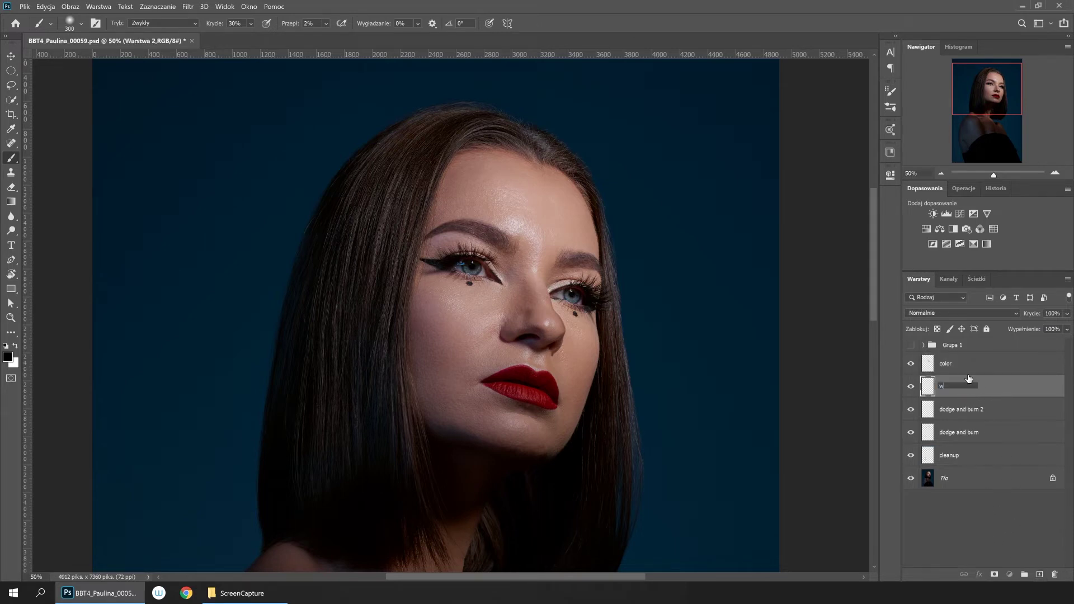
key("Return")
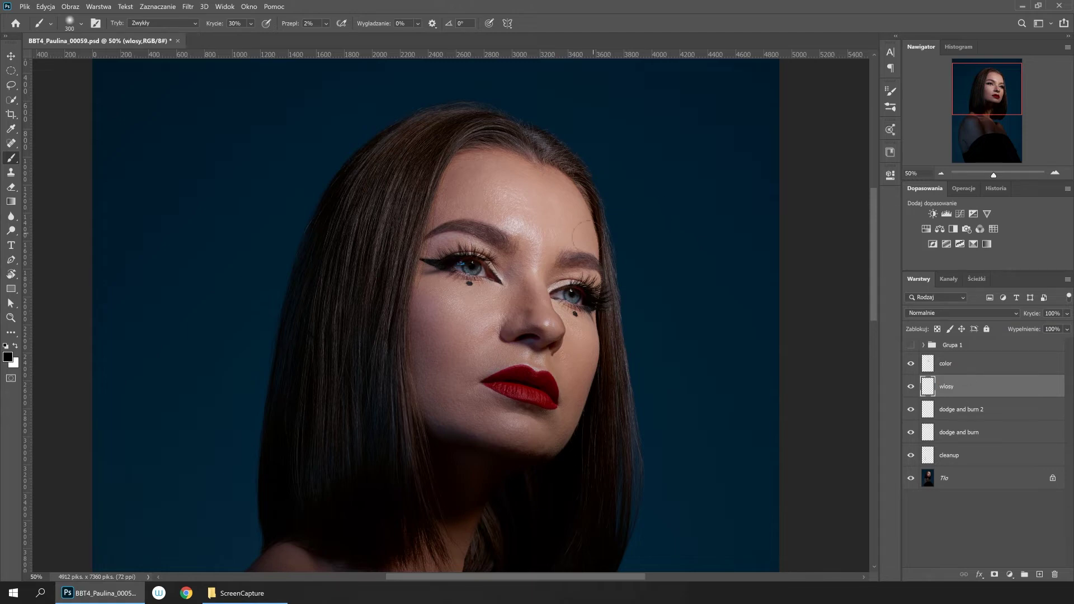
Zoom in on the left eye and choose a hard round brush at about 31 px.
key("z")
mouse_move(473, 256)
left_mouse_down()
mouse_move(505, 263)
mouse_move(513, 282)
left_mouse_up()
key("b")
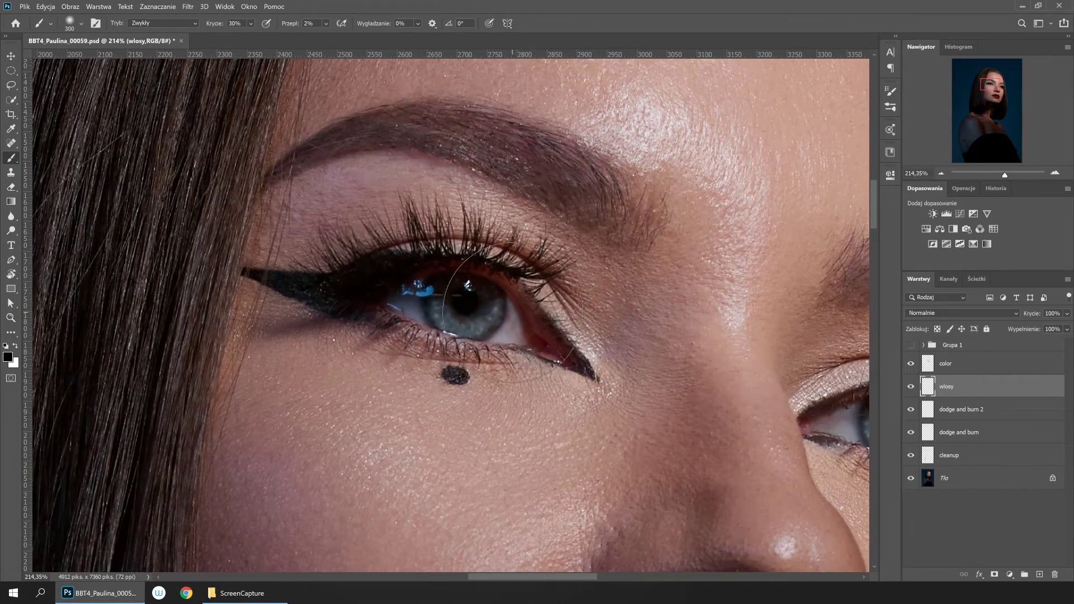
left_click_drag(510, 279, 555, 304)
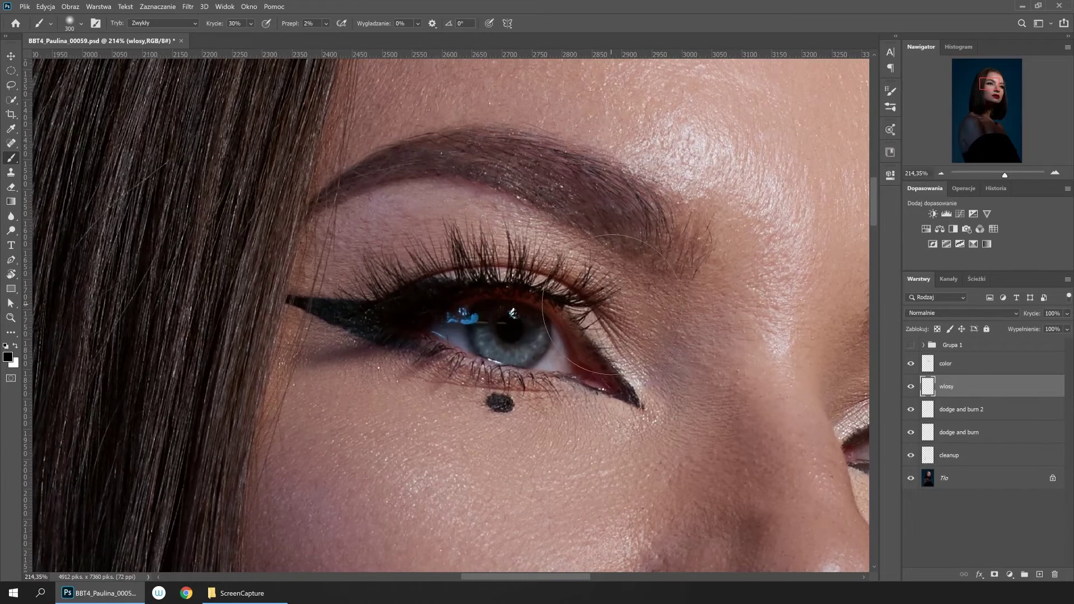
right_click(616, 307)
left_click(786, 459)
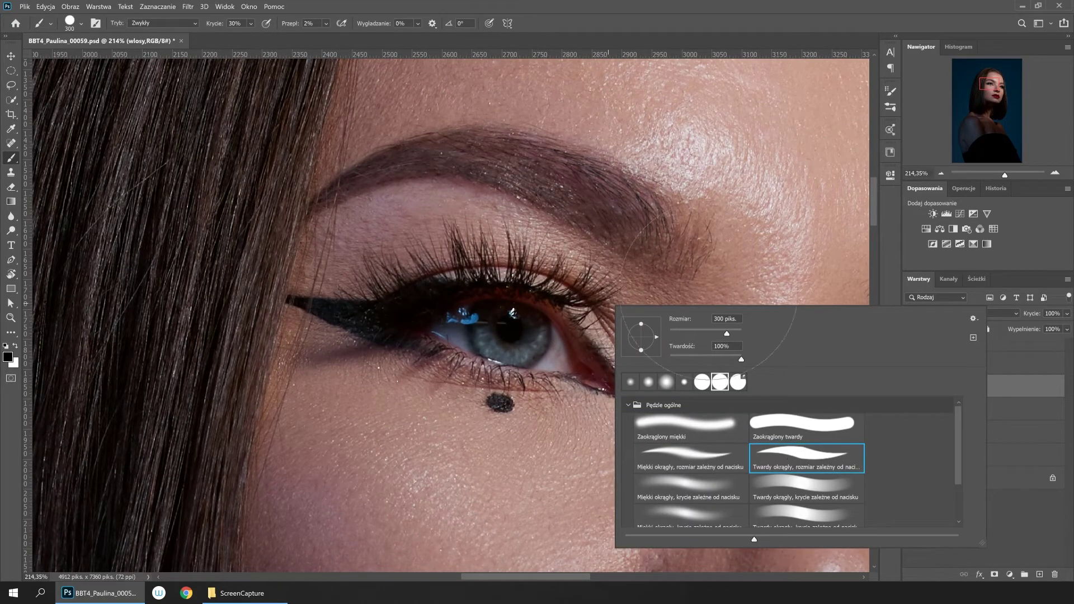
left_click_drag(694, 320, 683, 336)
left_click(699, 27)
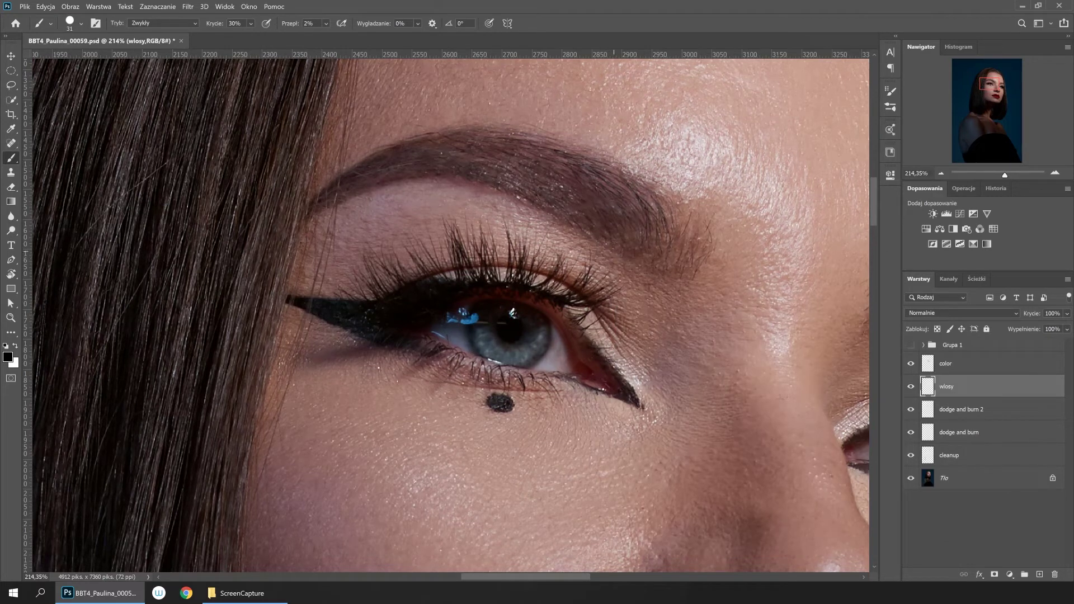
Raise brush flow to 100%, shrink the brush further and rotate the view along the lashes.
key("shift+0")
key("bracketleft")
key("bracketleft")
key("bracketleft")
key("r")
mouse_move(628, 309)
left_mouse_down()
mouse_move(601, 398)
mouse_move(532, 431)
left_mouse_up()
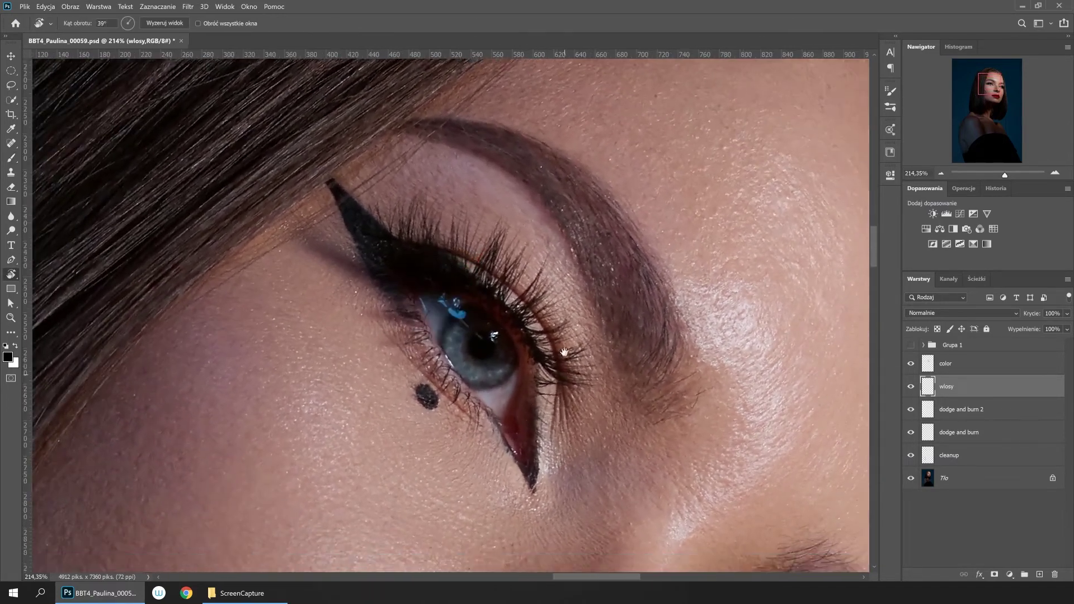
Paint thin lash strands over the outer and upper lashes, rotating the view to follow them.
key("b")
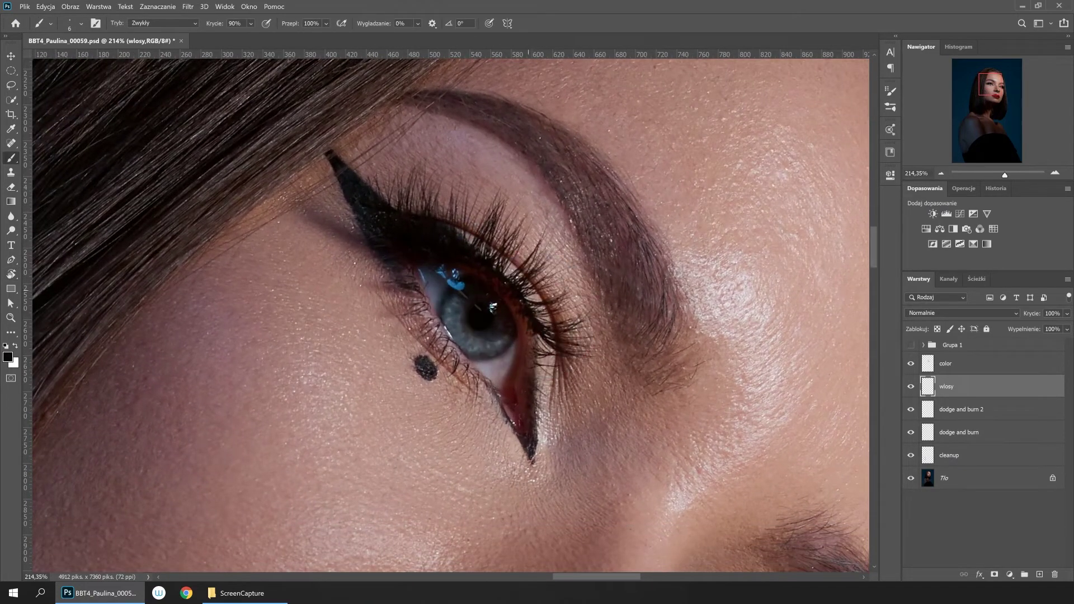
left_click_drag(537, 320, 574, 310)
left_click_drag(527, 249, 509, 272)
left_click_drag(532, 244, 517, 260)
mouse_move(582, 343)
left_mouse_down()
mouse_move(647, 376)
mouse_move(582, 166)
mouse_move(627, 326)
left_mouse_up()
key("r")
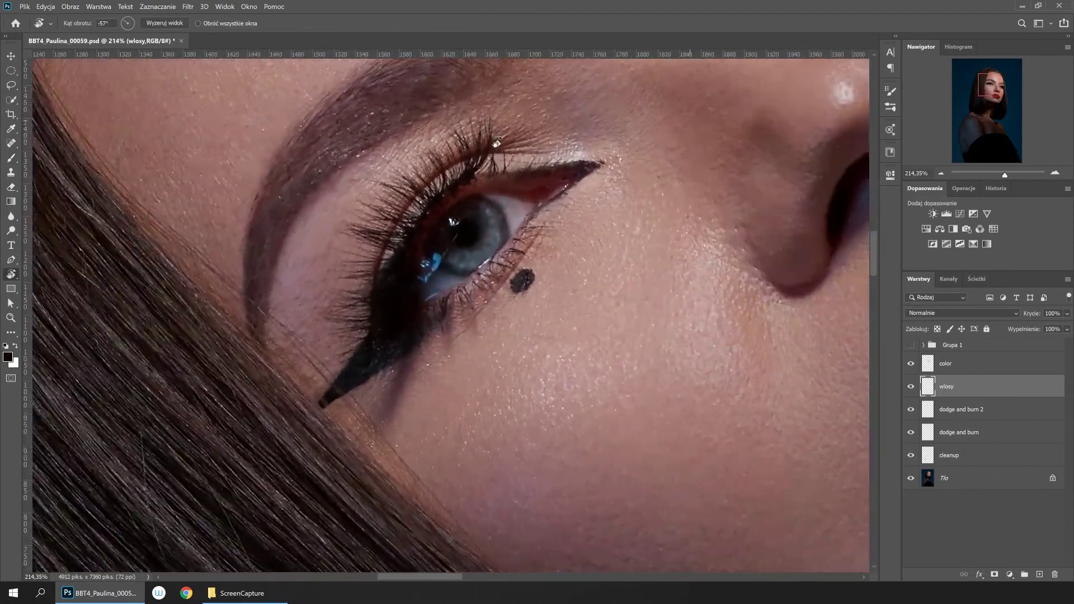
key("b")
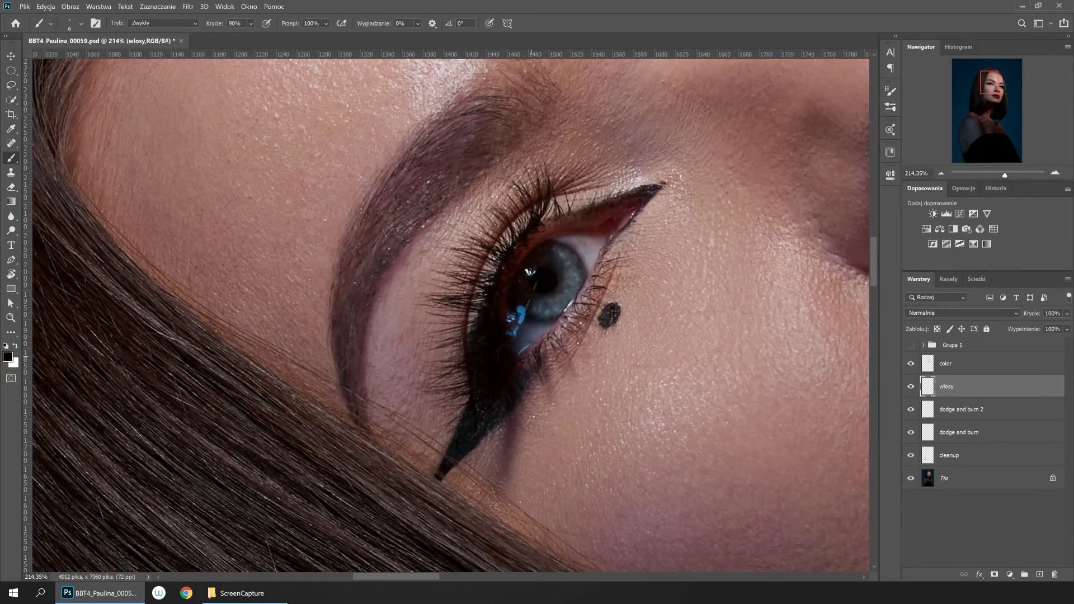
key("r")
left_click_drag(531, 335, 594, 349)
key("b")
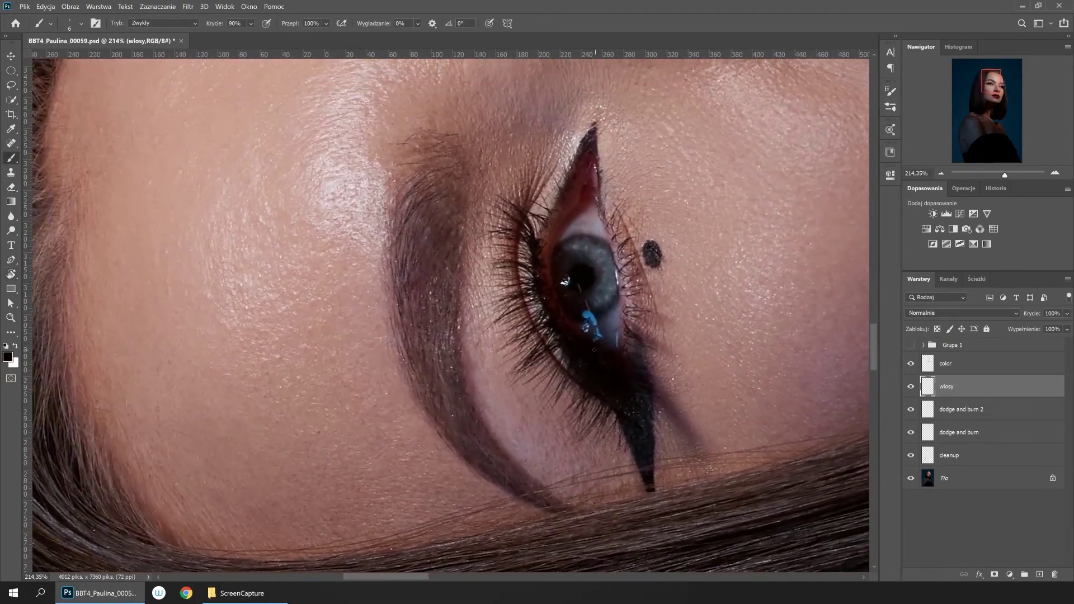
key("r")
left_click(564, 351)
key("b")
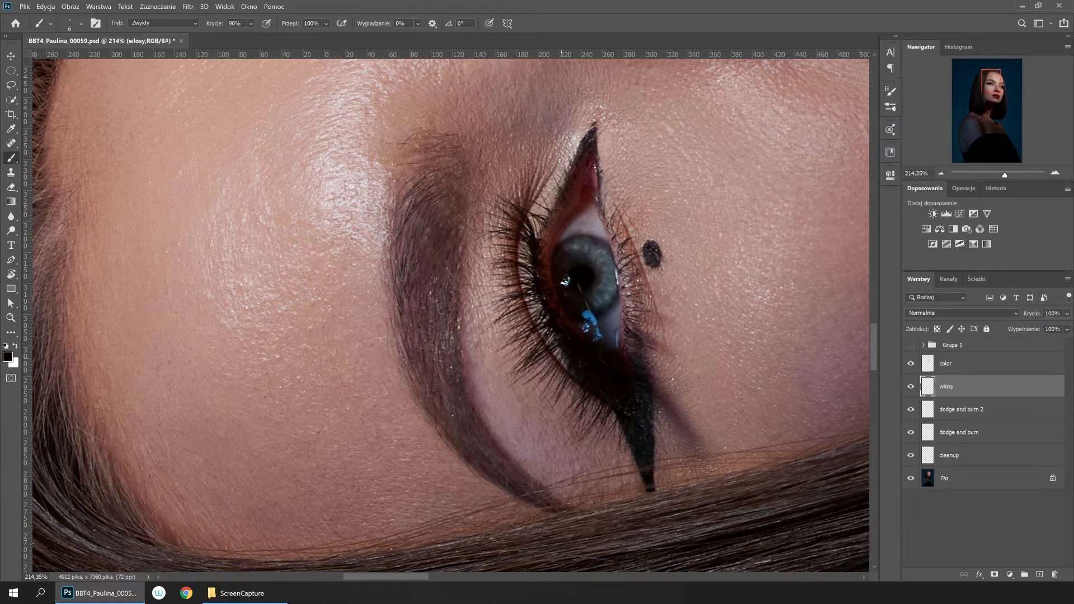
Move to the other eye, sample a dark lash colour and paint strands among the lower lashes.
left_click_drag(565, 283, 559, 269)
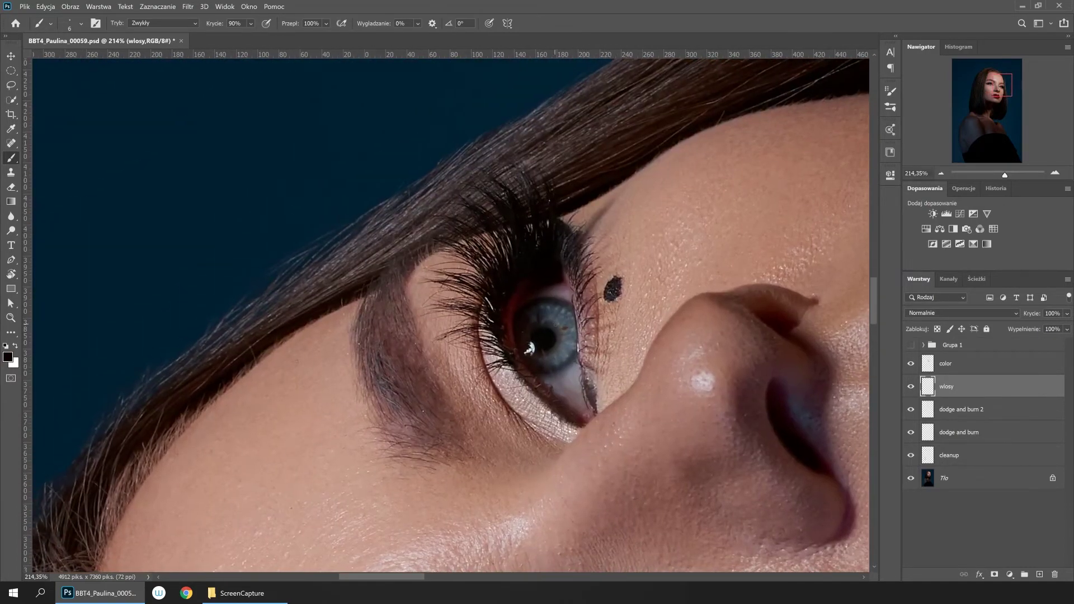
key("r")
left_click_drag(575, 383, 541, 292)
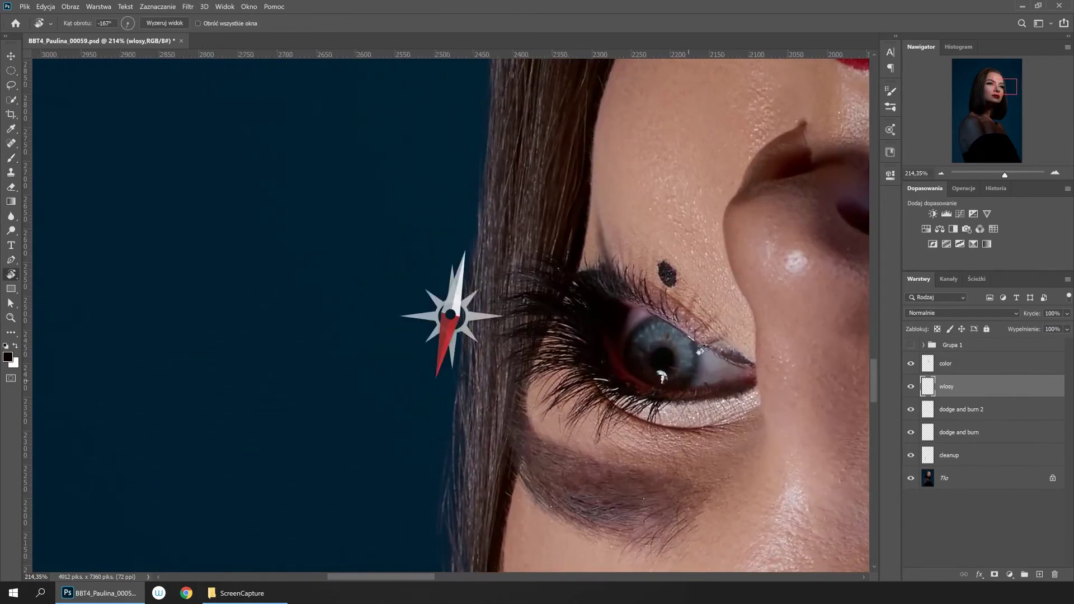
left_click_drag(652, 374, 610, 274)
scroll(609, 274, "up", 3)
key("b")
left_click(526, 326, "alt")
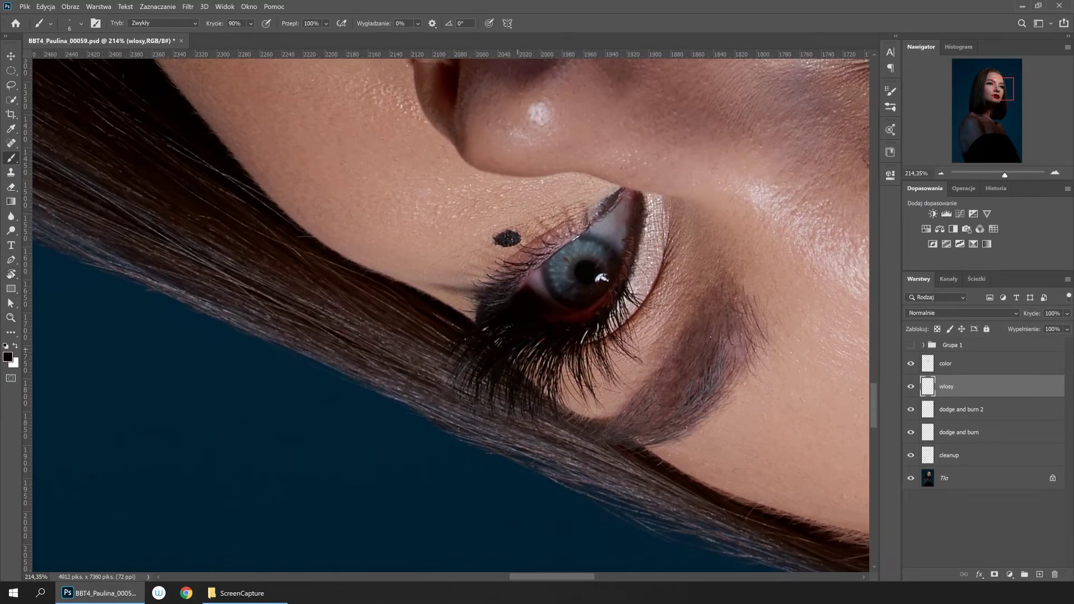
mouse_move(565, 364)
left_mouse_down()
mouse_move(566, 408)
mouse_move(582, 405)
left_mouse_up()
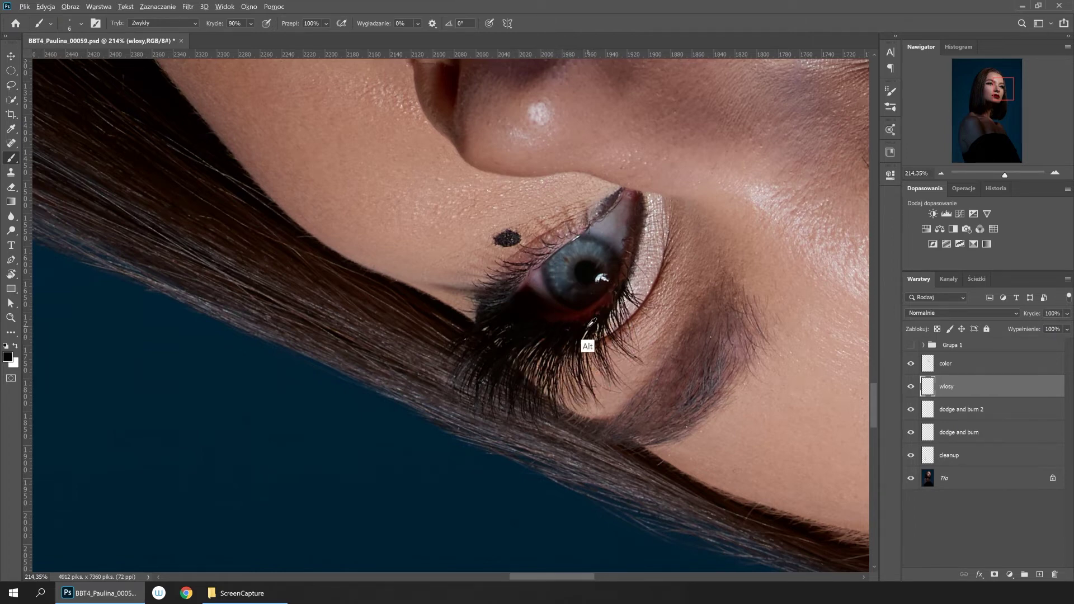
Paint more strands along the lower lashes, then reset the view upright and zoom out.
key("r")
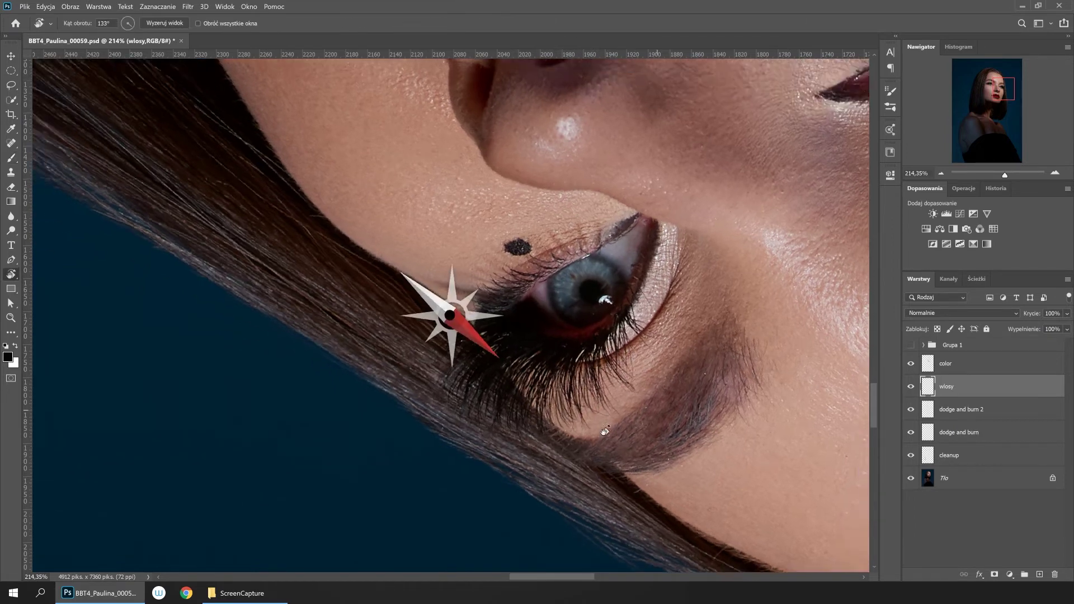
left_click_drag(615, 353, 523, 292)
mouse_move(655, 334)
left_mouse_down()
mouse_move(524, 400)
mouse_move(515, 359)
left_mouse_up()
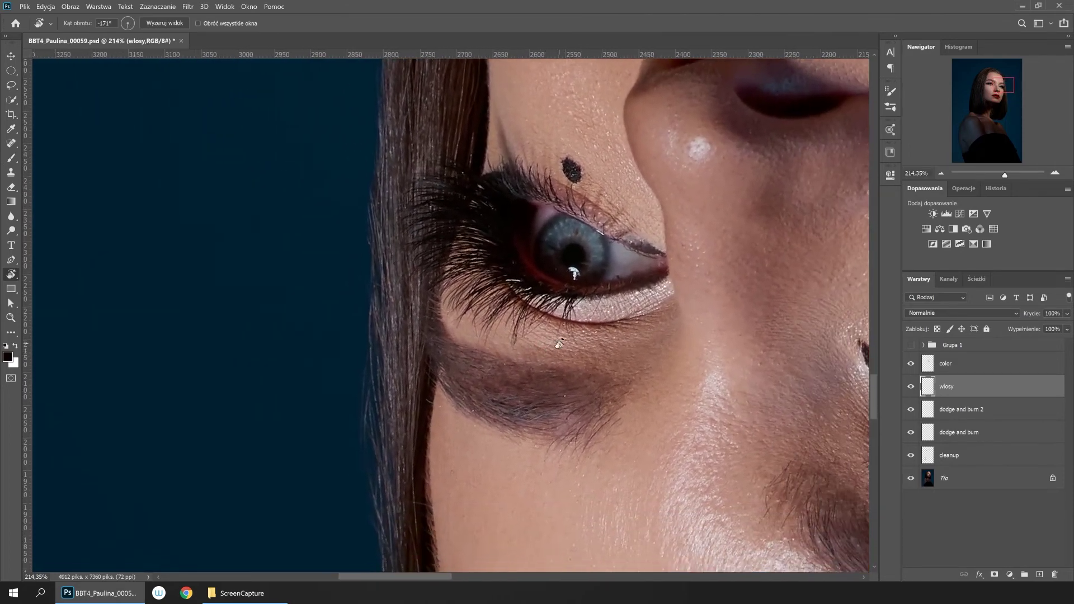
key("b")
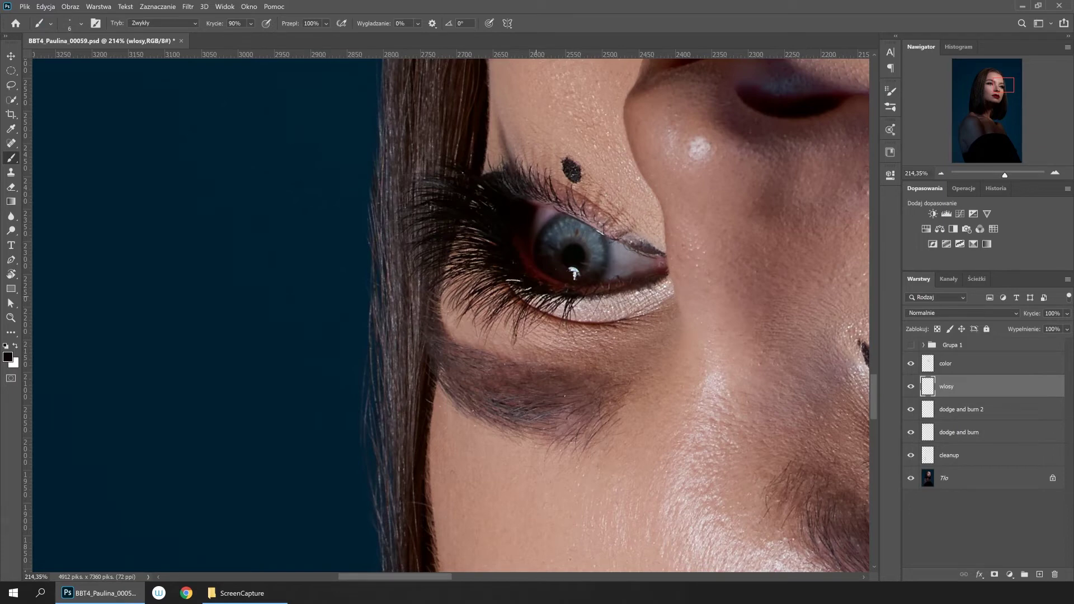
left_click_drag(561, 307, 562, 334)
left_click_drag(544, 317, 538, 338)
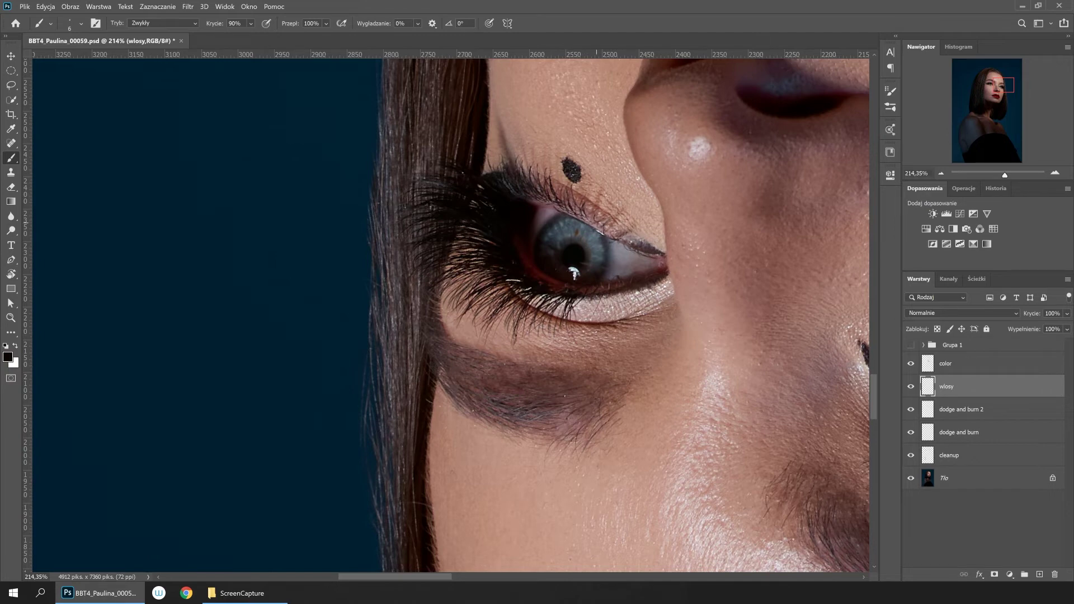
mouse_move(514, 307)
left_mouse_down()
mouse_move(498, 344)
mouse_move(494, 333)
left_mouse_up()
left_click_drag(503, 296, 479, 322)
key("r")
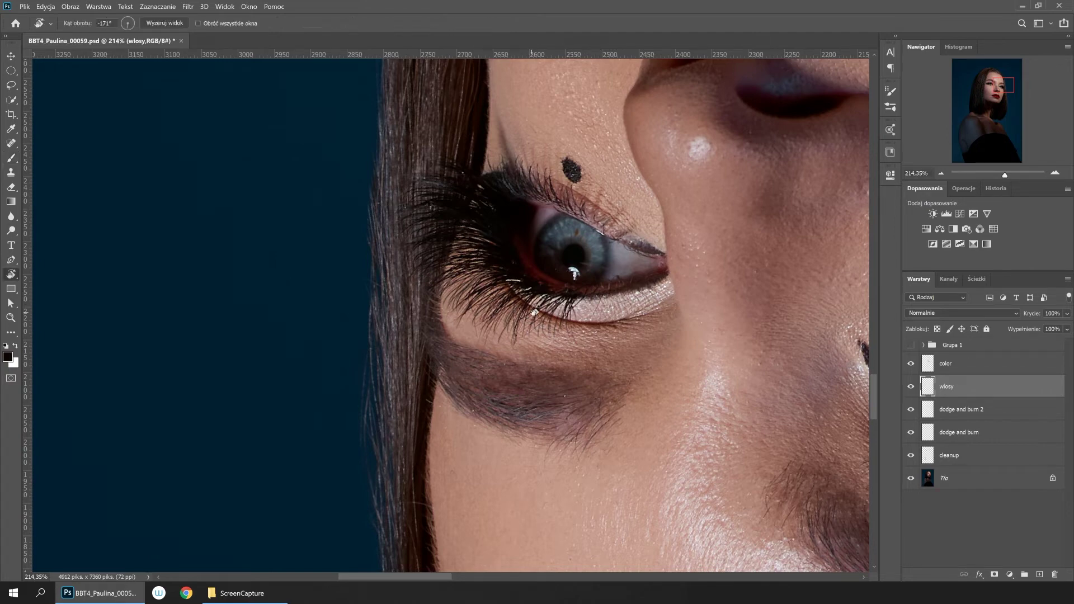
key("ctrl+shift+h")
key("z")
left_click(513, 347, "alt")
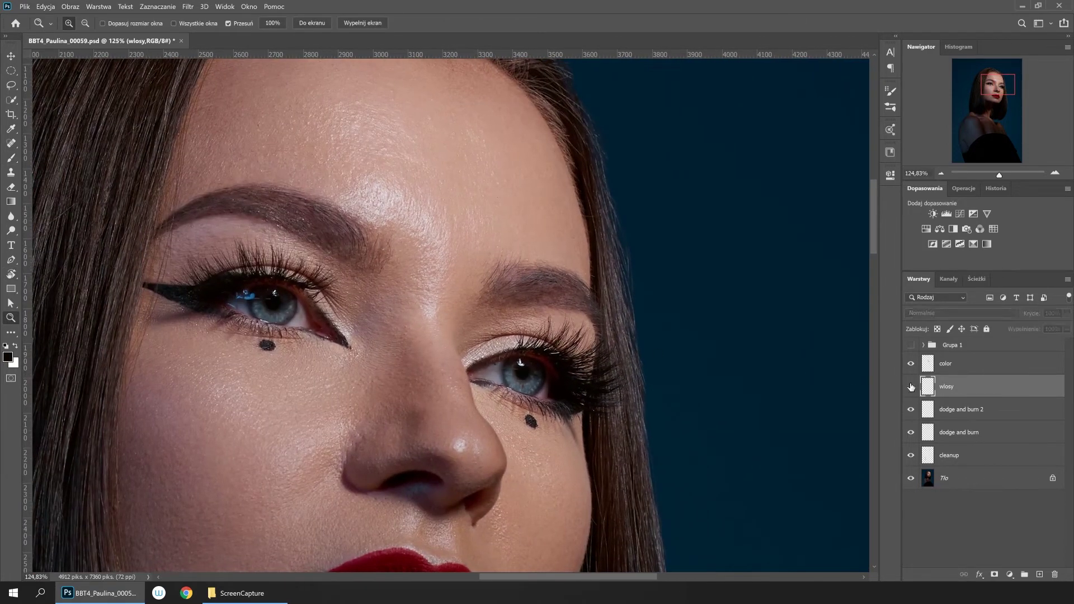
Zoom in on the left eyebrow and sample its brown as the brush colour.
scroll(450, 345, "up", 1)
scroll(461, 282, "left", 3)
left_click_drag(441, 254, 489, 280)
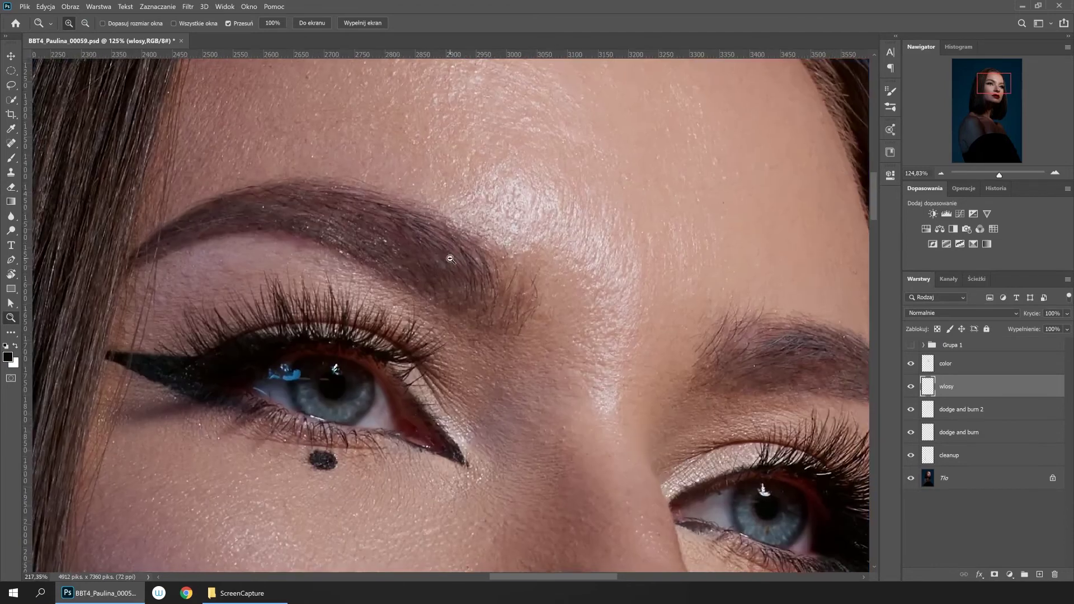
key("b")
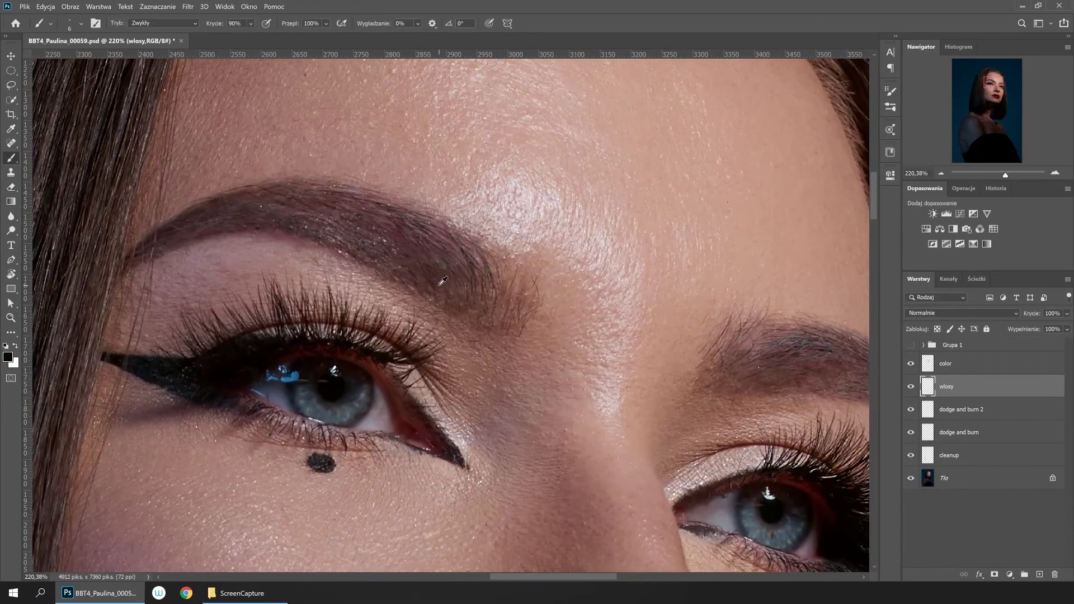
left_click(431, 269, "alt")
left_click_drag(396, 270, 461, 302)
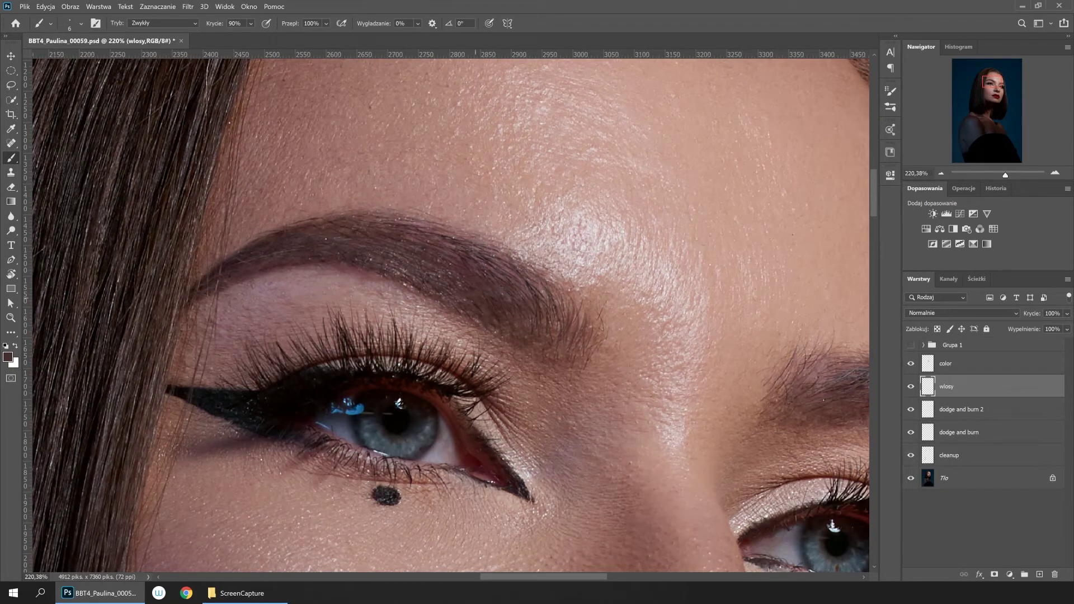
scroll(604, 362, "right", 10)
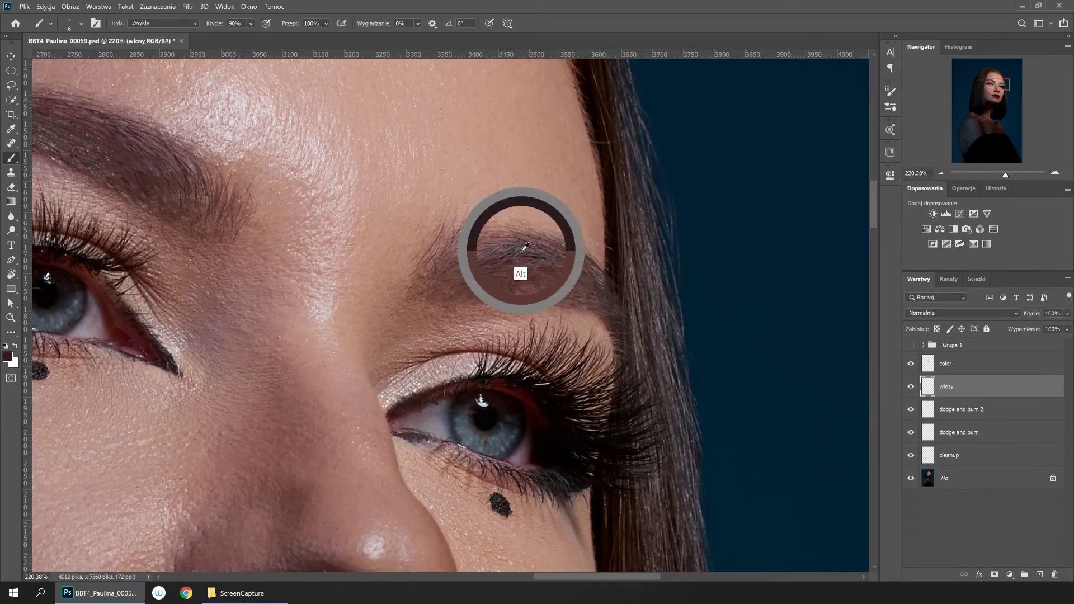
On the color layer, tint the eyebrow darker brown with a 71 px brush and sampled tones.
left_click(922, 362)
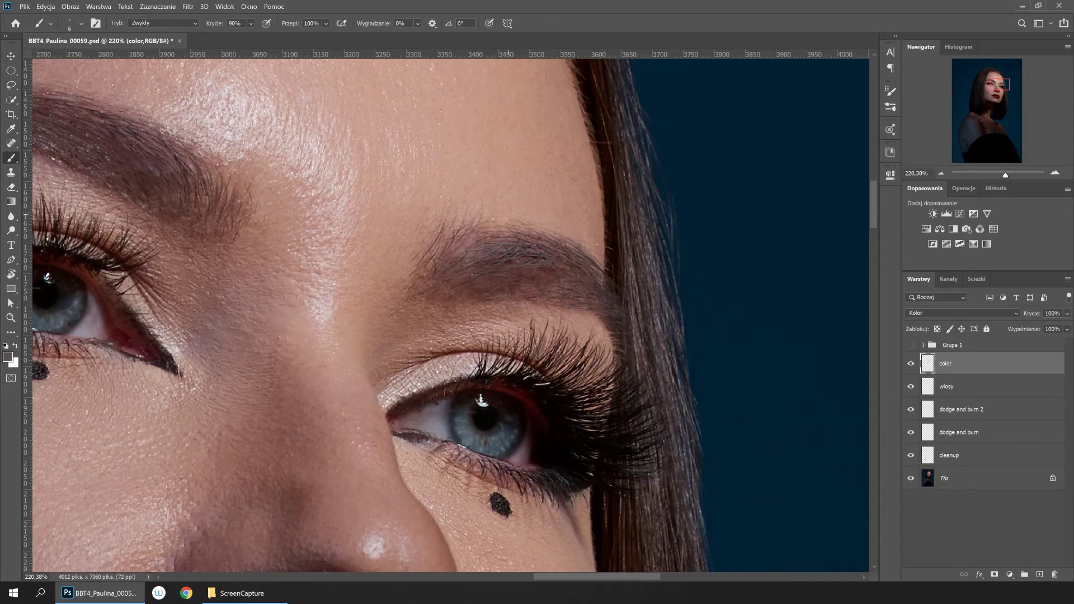
left_click_drag(514, 192, 554, 192)
left_click(498, 200, "alt")
left_click(516, 271, "alt")
left_click_drag(481, 267, 549, 267)
left_click_drag(481, 287, 533, 318)
left_click_drag(194, 198, 389, 252)
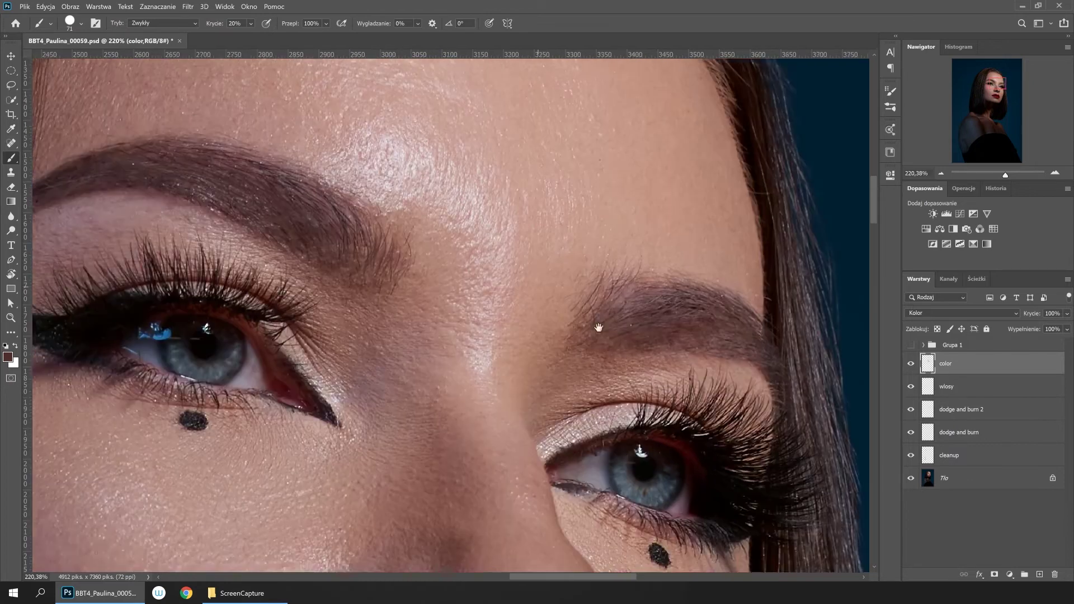
left_click_drag(721, 336, 580, 267)
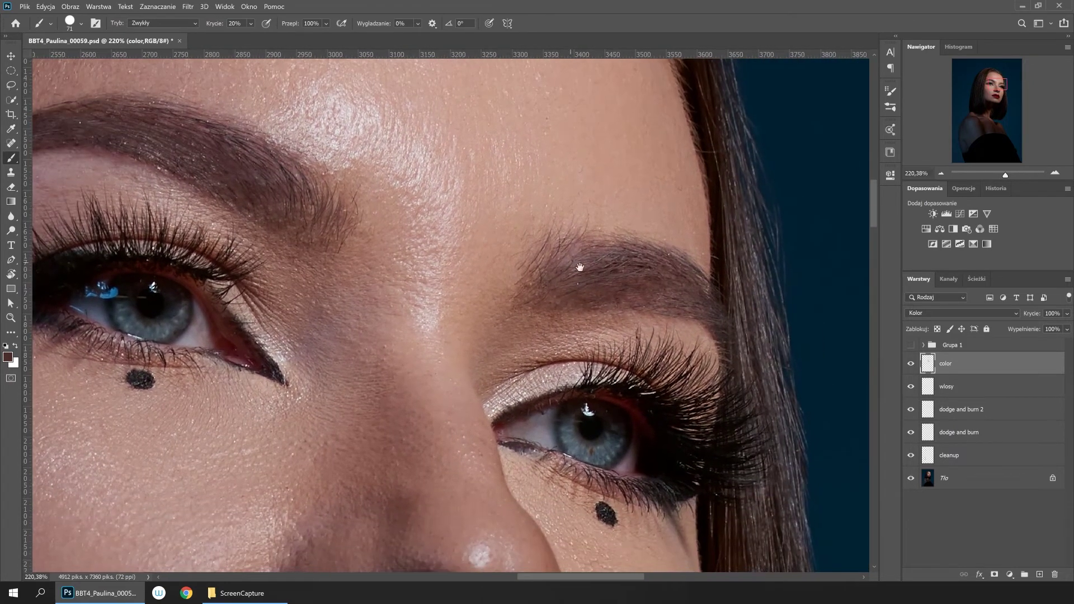
left_click(666, 265, "alt")
Toggle the color layer off and on to compare, then target the wlosy layer.
left_click(911, 363)
left_click(911, 365)
left_click(910, 365)
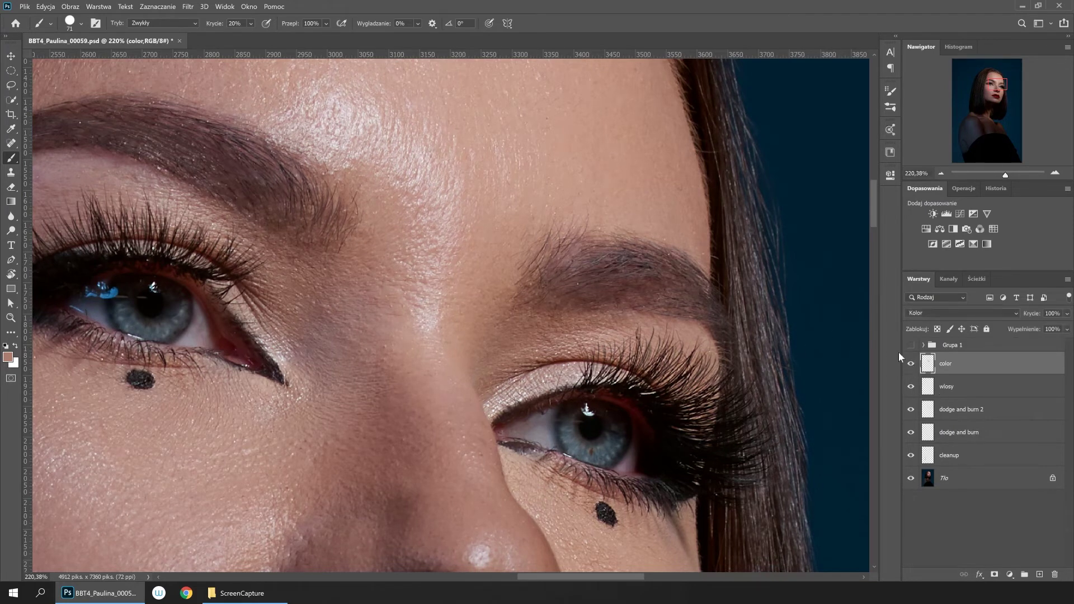
left_click(931, 390)
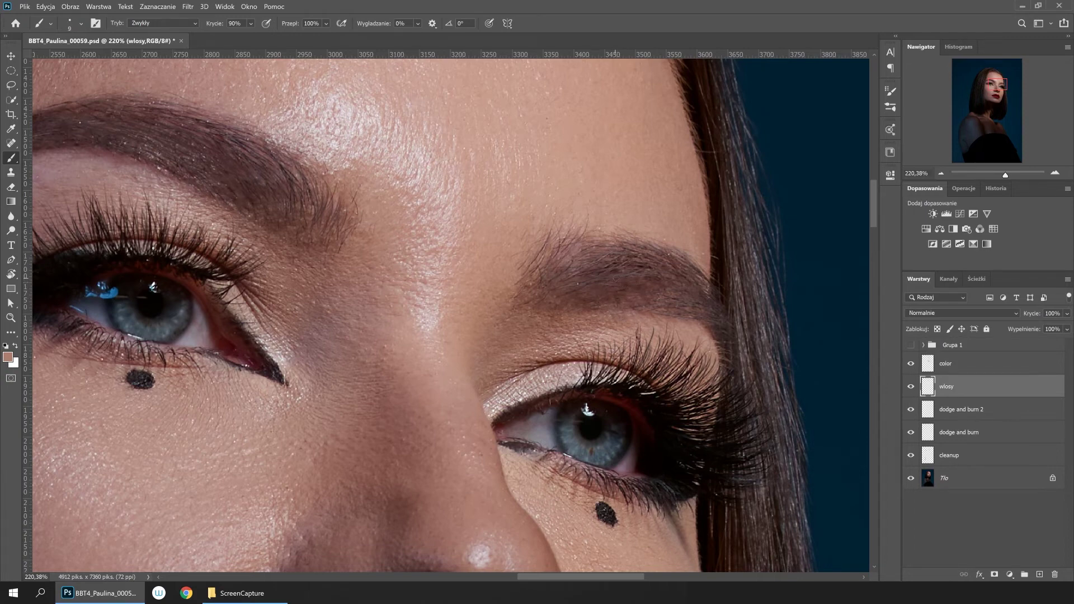
Sample the eyebrow's darker brown, zoom out and toggle the wlosy layer off and on.
left_click_drag(542, 300, 627, 302)
left_click(669, 281, "alt")
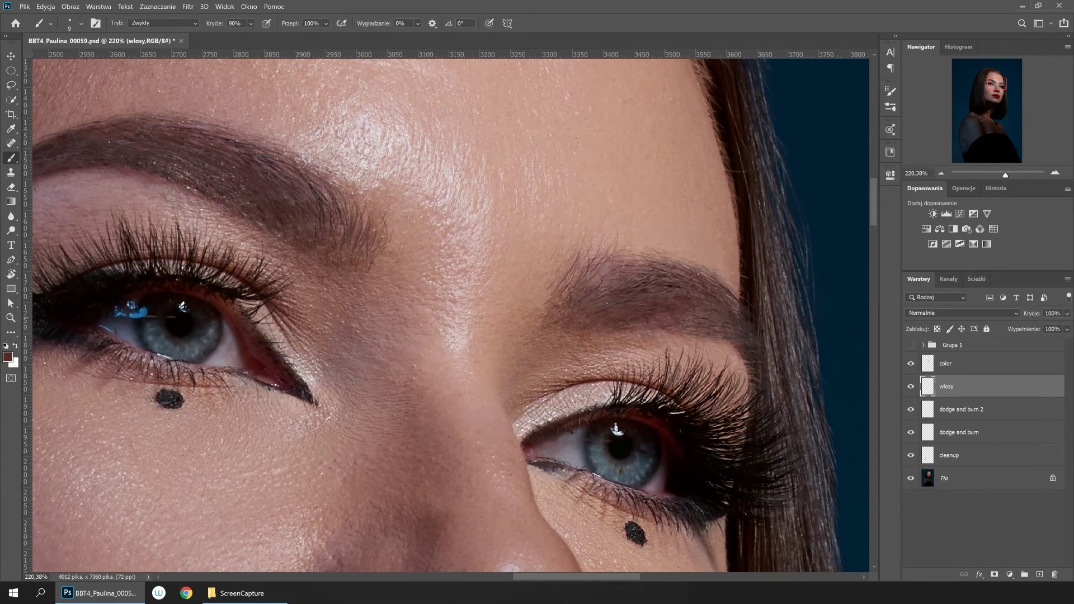
left_click(720, 306, "alt")
mouse_move(472, 330)
left_mouse_down()
mouse_move(552, 355)
mouse_move(590, 307)
mouse_move(861, 424)
left_mouse_up()
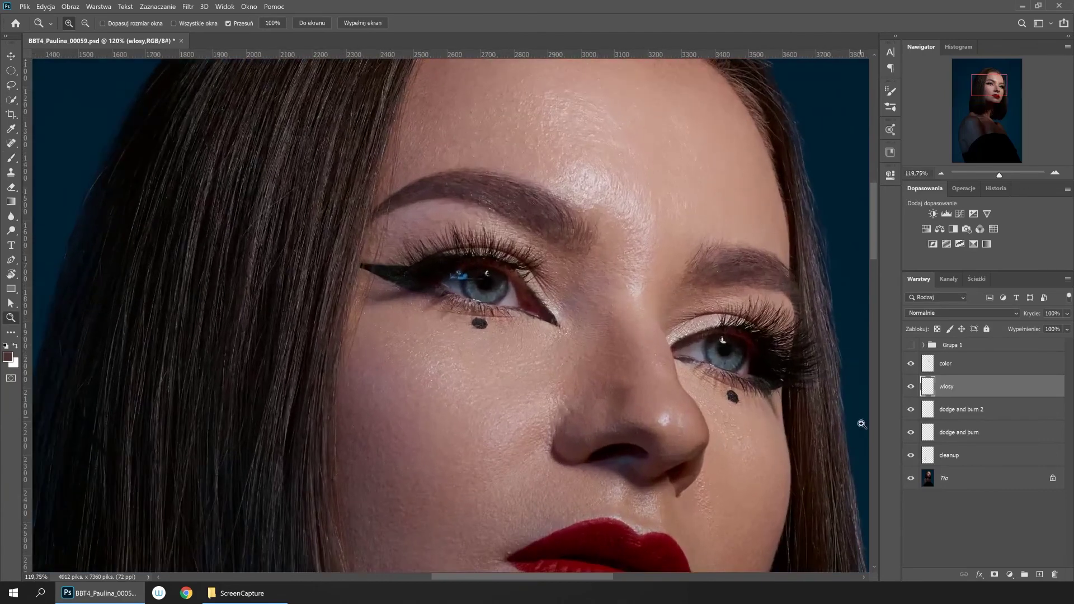
left_click(911, 389)
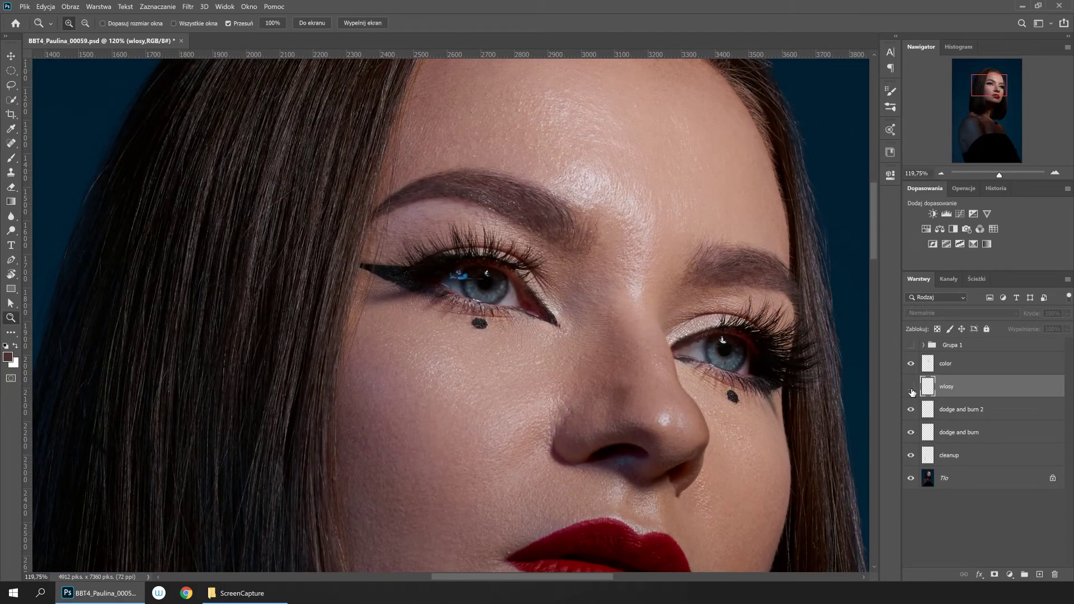
left_click(911, 388)
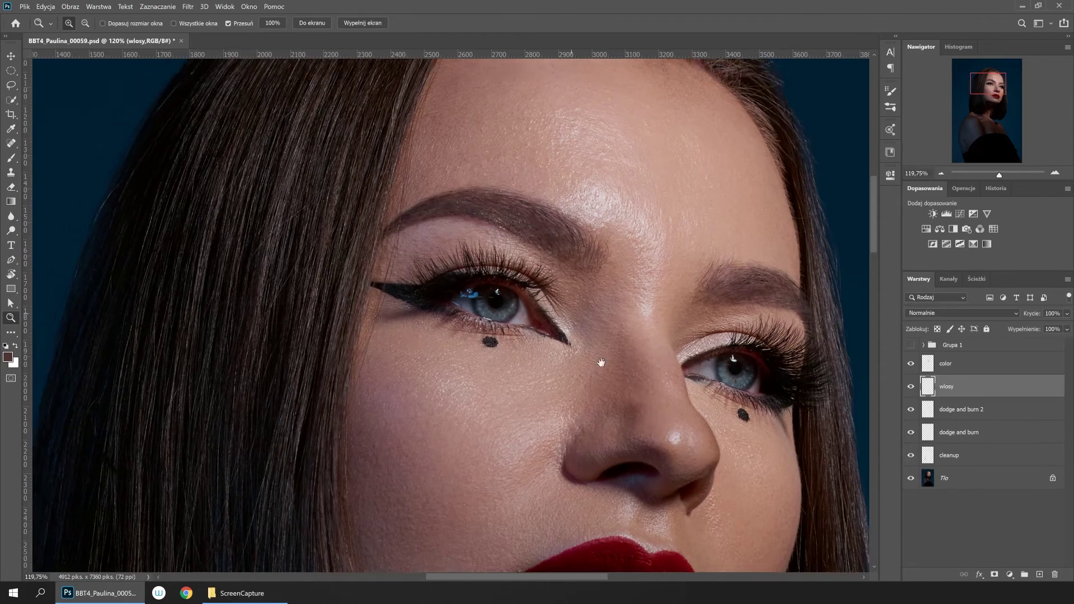
mouse_move(492, 259)
left_mouse_down()
mouse_move(559, 355)
mouse_move(588, 363)
left_mouse_up()
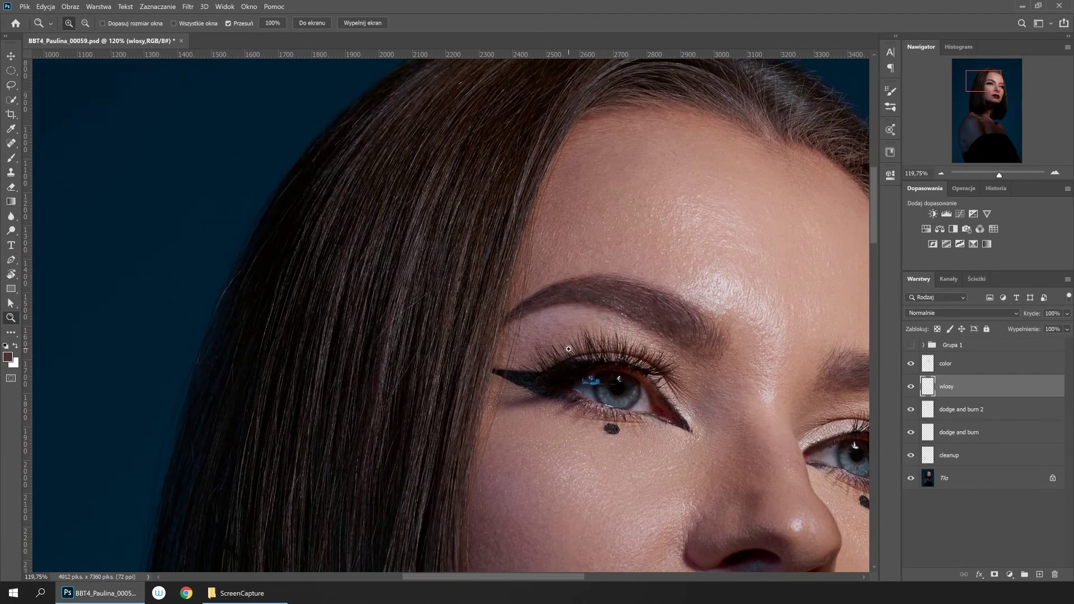
Rotate the view along the hair and set a Clone Stamp source on the hair.
key("r")
mouse_move(578, 426)
left_mouse_down()
mouse_move(529, 466)
mouse_move(564, 432)
left_mouse_up()
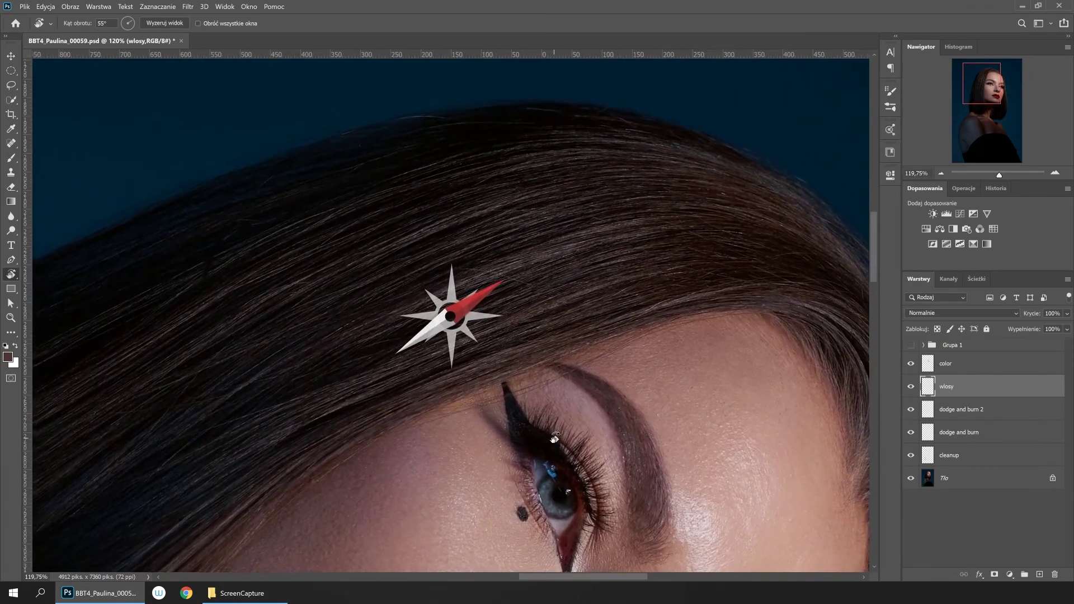
mouse_move(565, 433)
left_mouse_down()
mouse_move(536, 423)
mouse_move(555, 429)
left_mouse_up()
key("s")
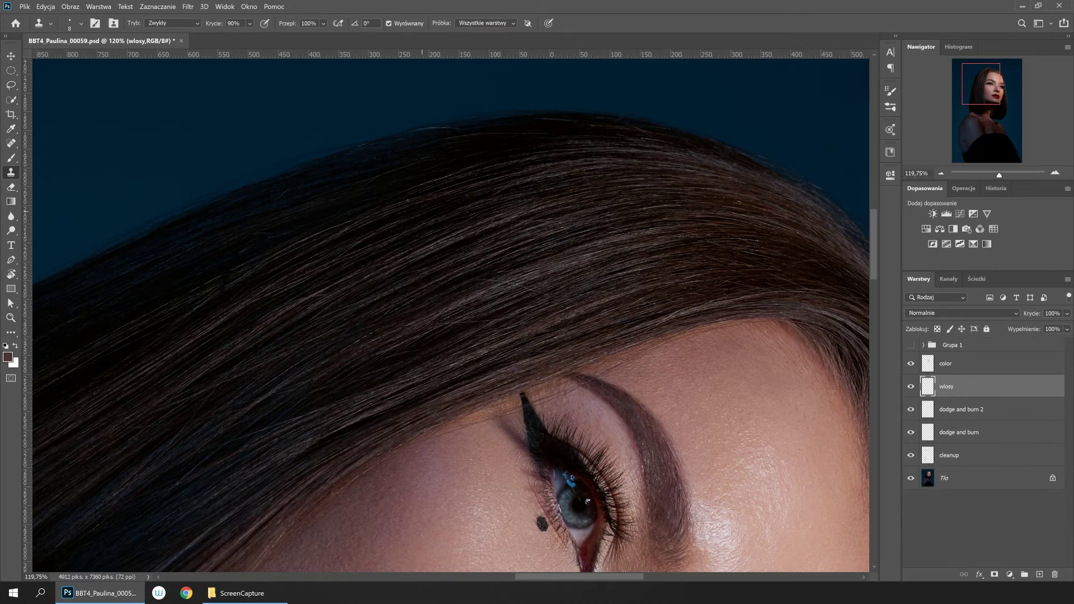
key("alt")
key("alt")
key("alt")
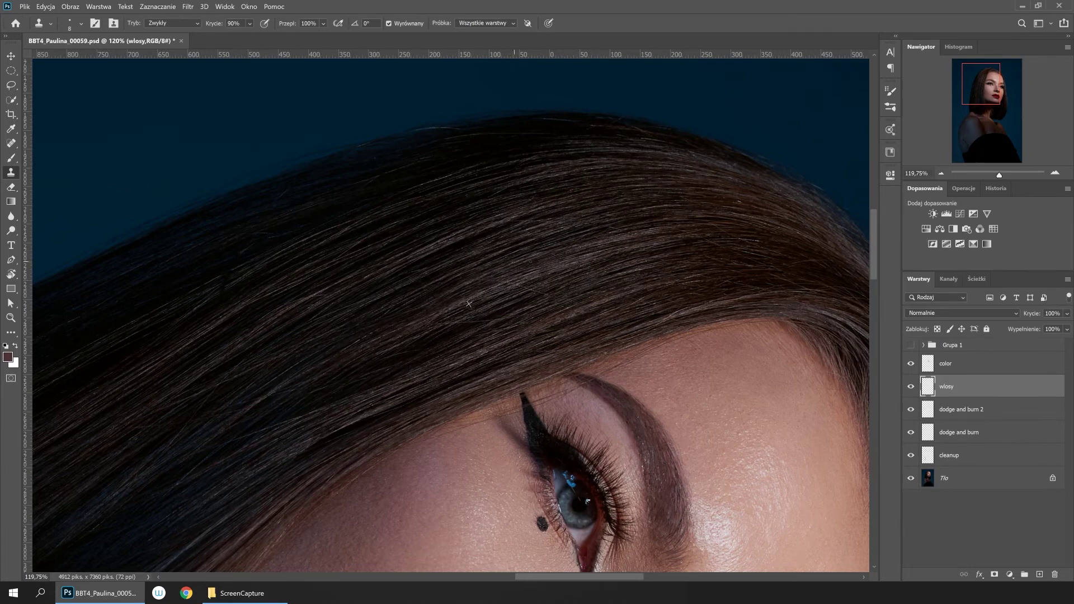
left_click_drag(608, 286, 561, 299)
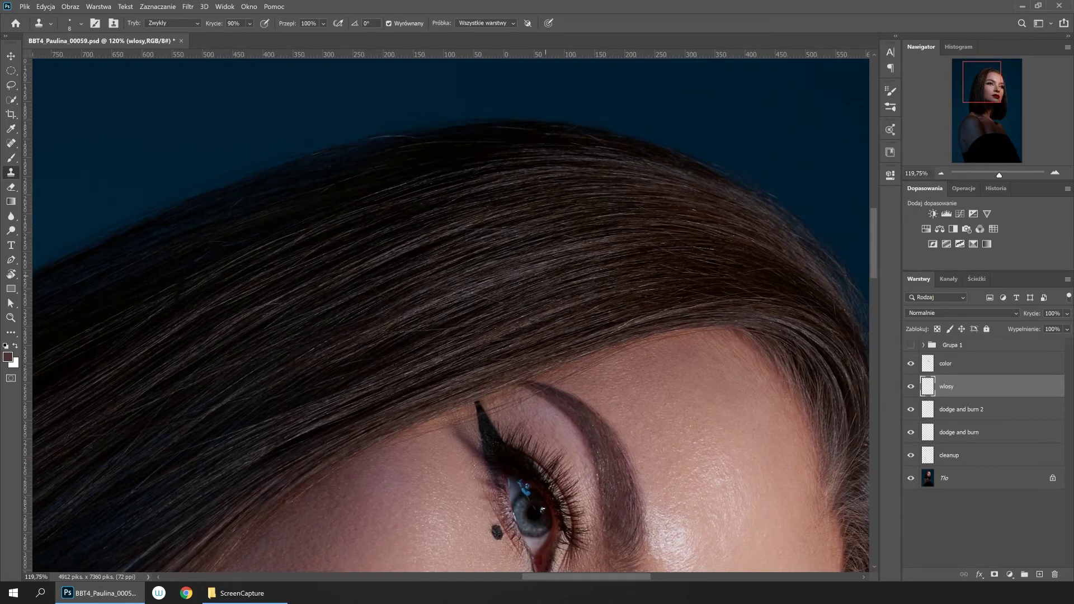
left_click(594, 265, "alt")
Pan along the top hair outline and lips, then zoom out to the whole face at 59%.
left_click_drag(546, 311, 616, 259)
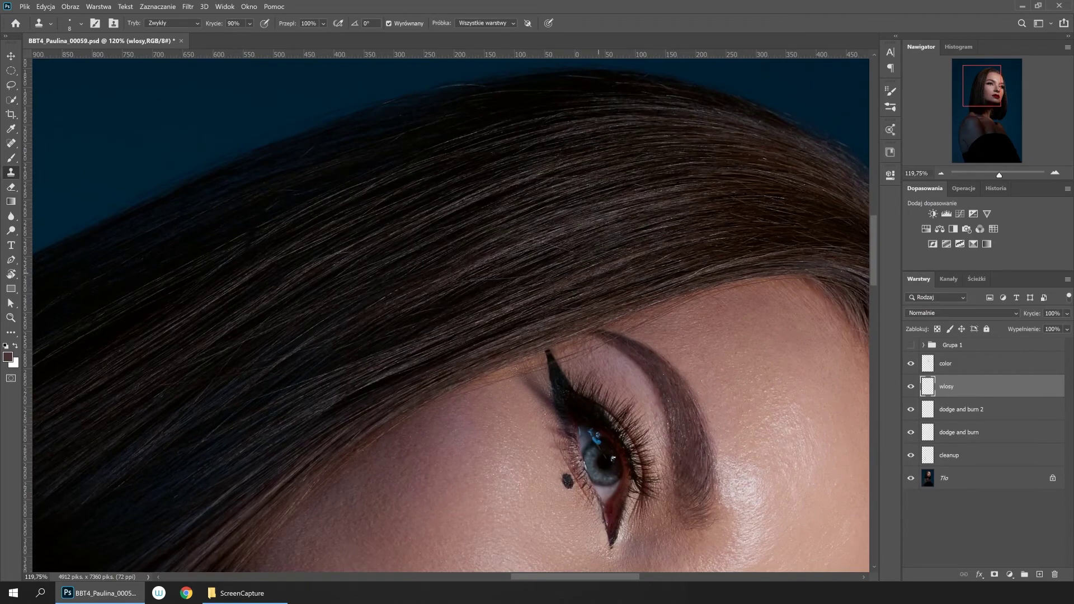
left_click_drag(335, 359, 436, 327)
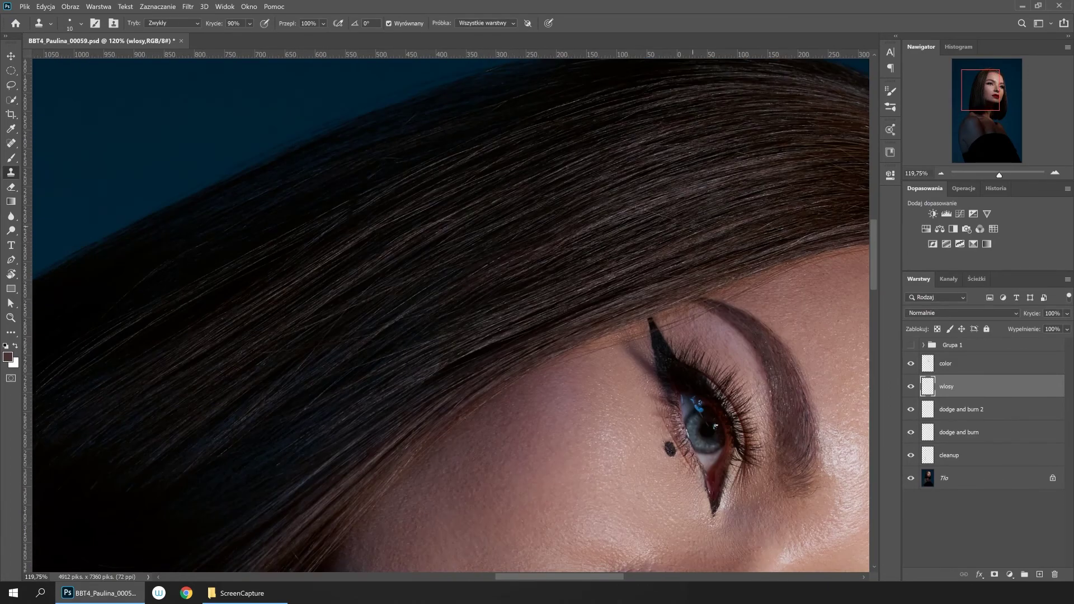
left_click_drag(434, 351, 457, 309)
scroll(599, 338, "up", 3)
left_click_drag(600, 338, 739, 305)
scroll(615, 313, "down", 3)
scroll(525, 339, "down", 8)
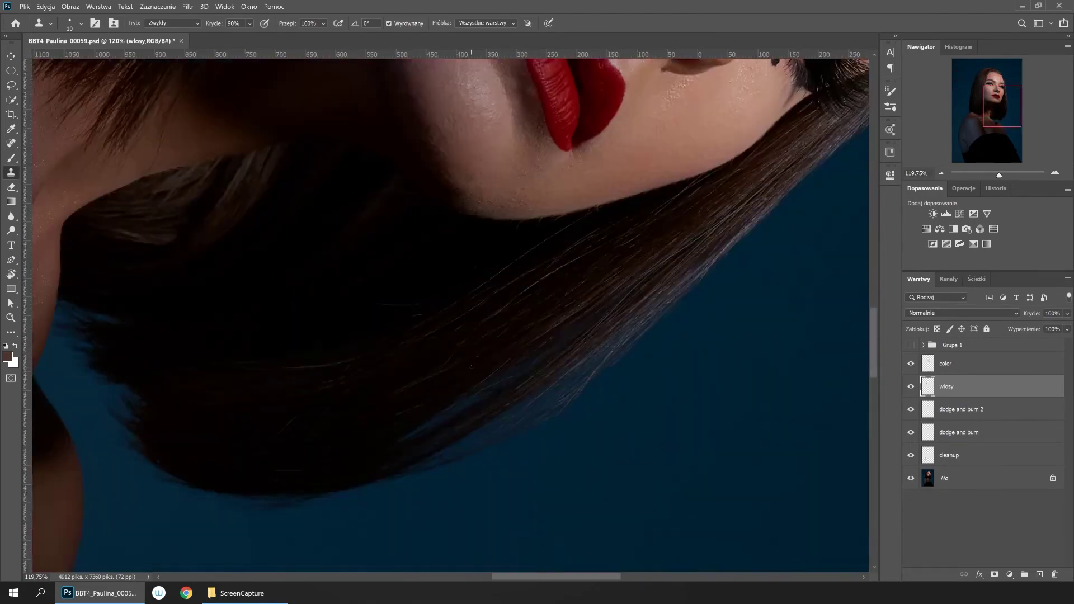
key("z")
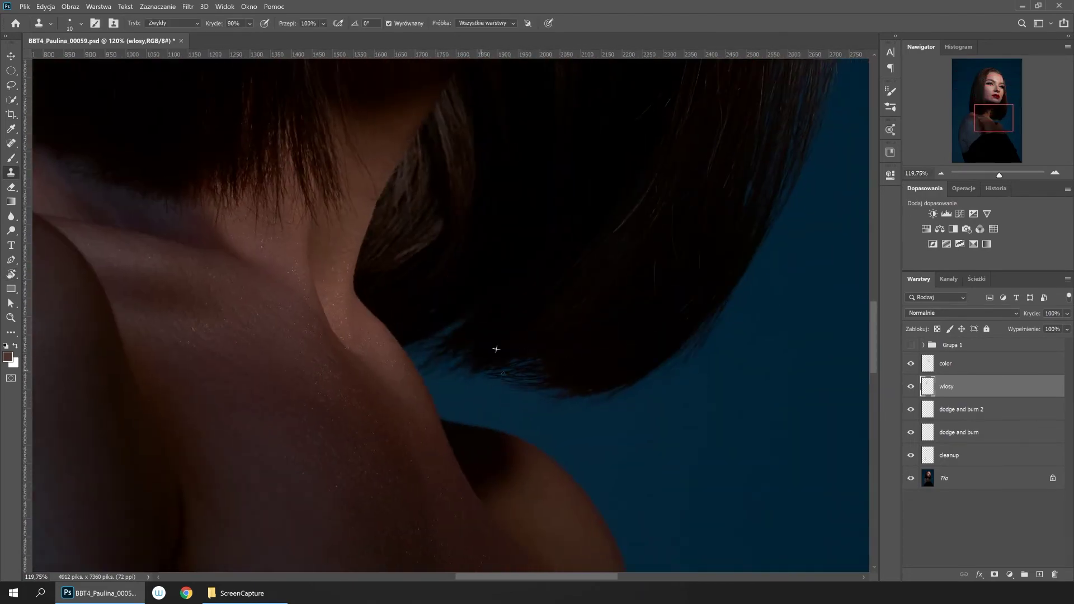
left_click_drag(522, 350, 494, 314)
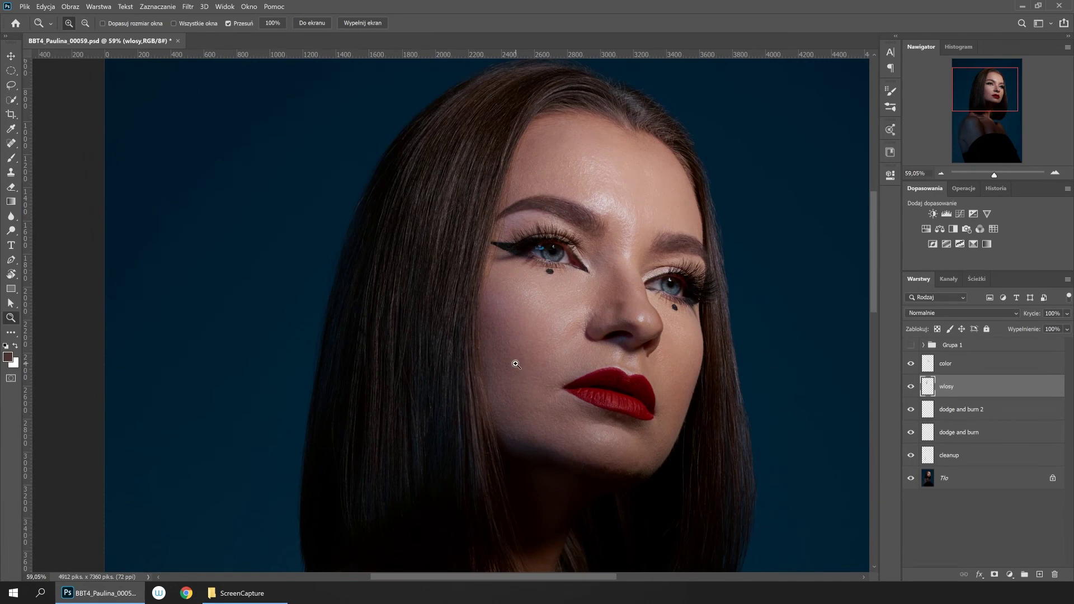
left_click(911, 387, "alt")
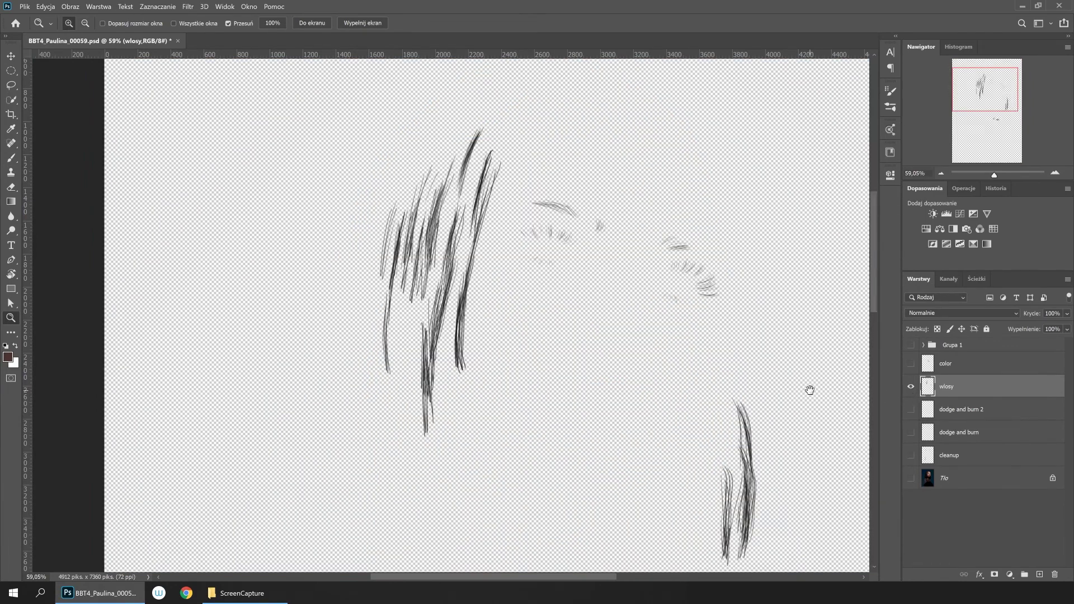
left_click_drag(810, 390, 783, 362)
left_click(911, 387, "alt")
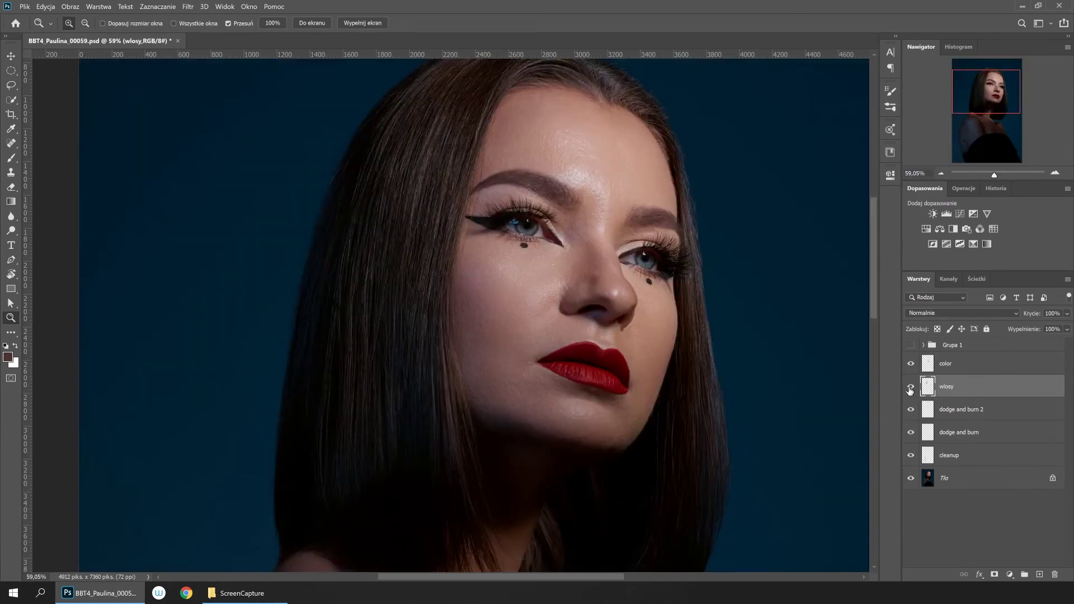
left_click(910, 388)
left_click(910, 388)
scroll(492, 254, "right", 2)
scroll(560, 241, "down", 3)
scroll(635, 230, "down", 3)
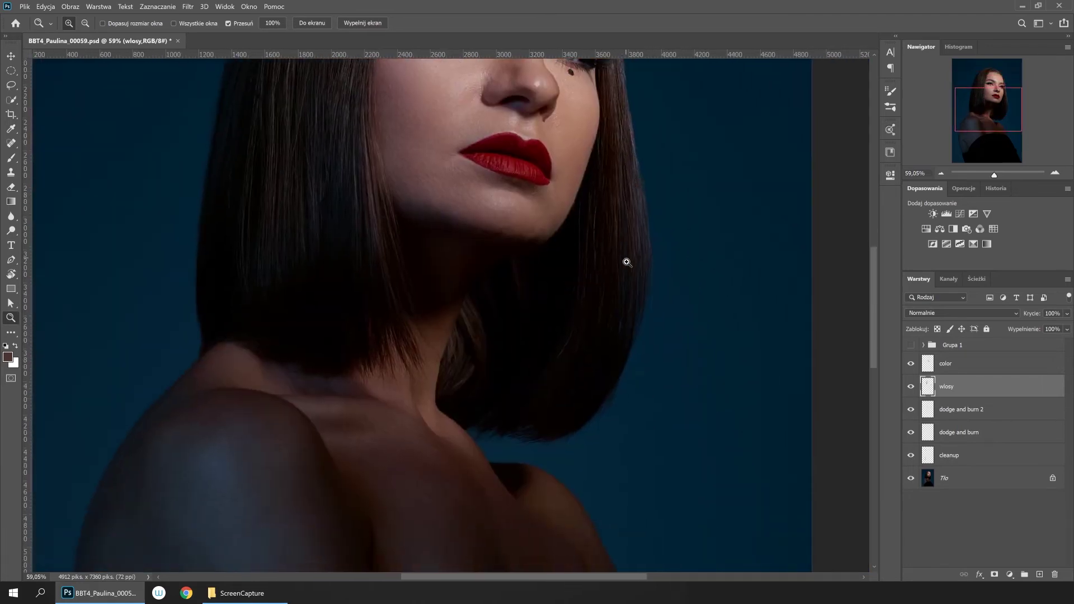
left_click(914, 388)
left_click(911, 388)
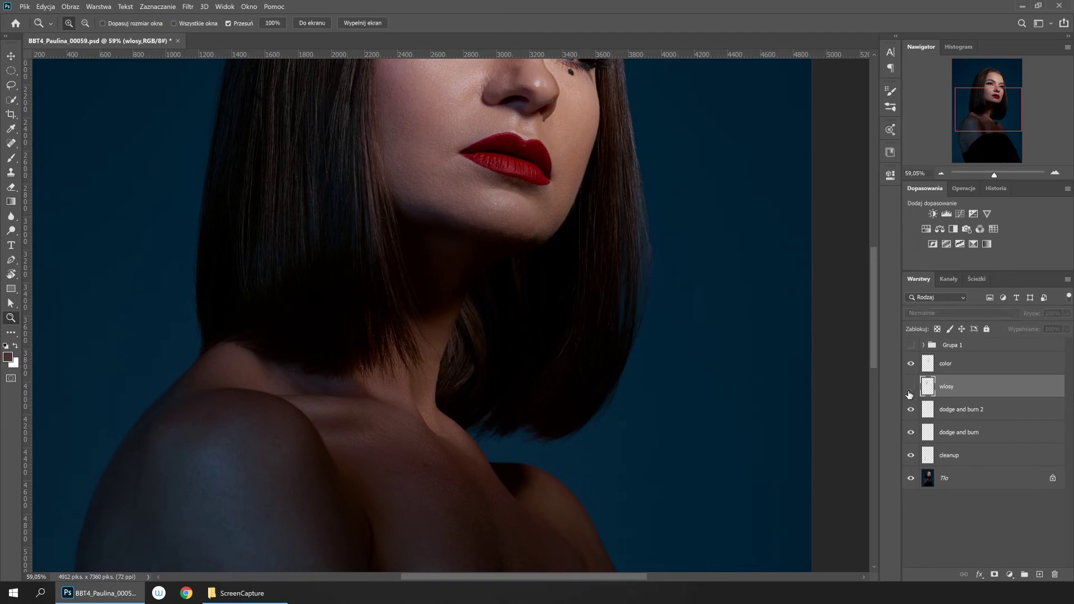
left_click_drag(599, 246, 624, 439)
scroll(623, 445, "down", 1)
scroll(649, 381, "down", 2)
scroll(628, 376, "down", 2)
left_click_drag(628, 376, 628, 317)
scroll(629, 318, "up", 1)
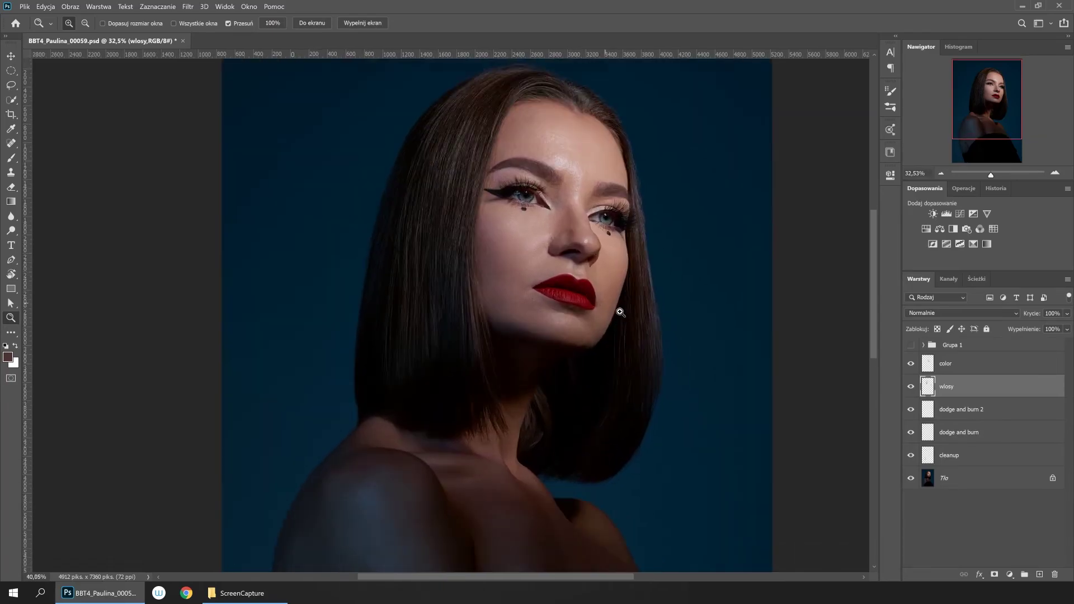
scroll(618, 306, "up", 1)
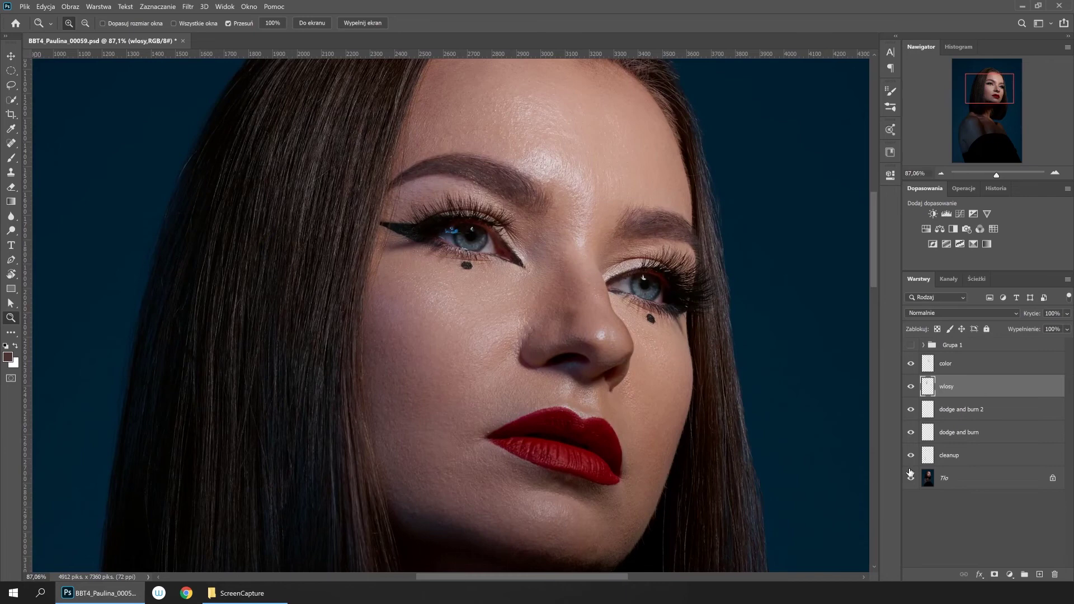
left_click(911, 479, "alt")
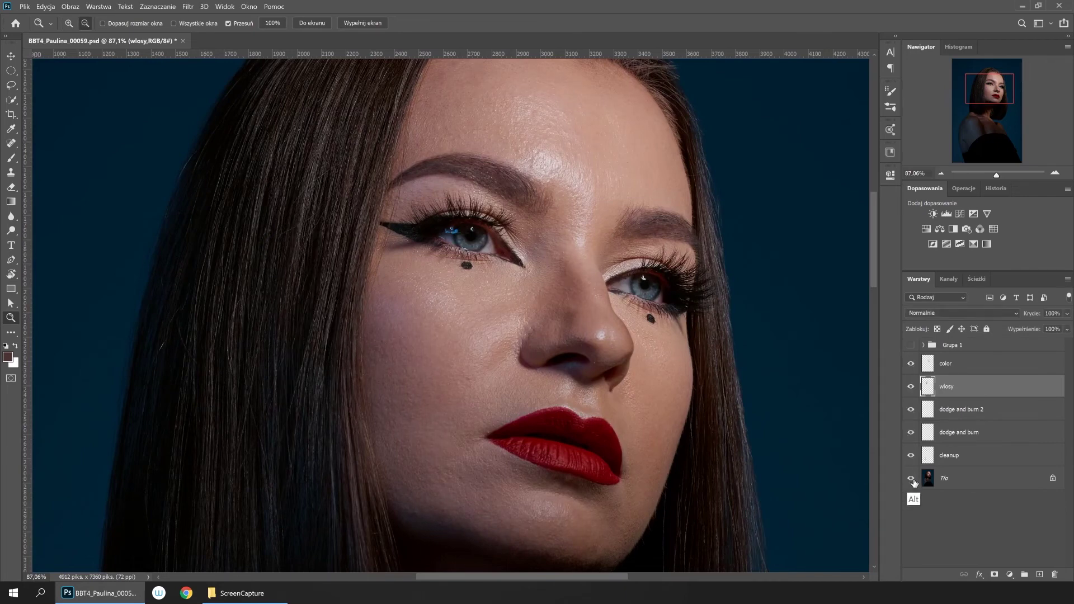
left_click(912, 480, "alt")
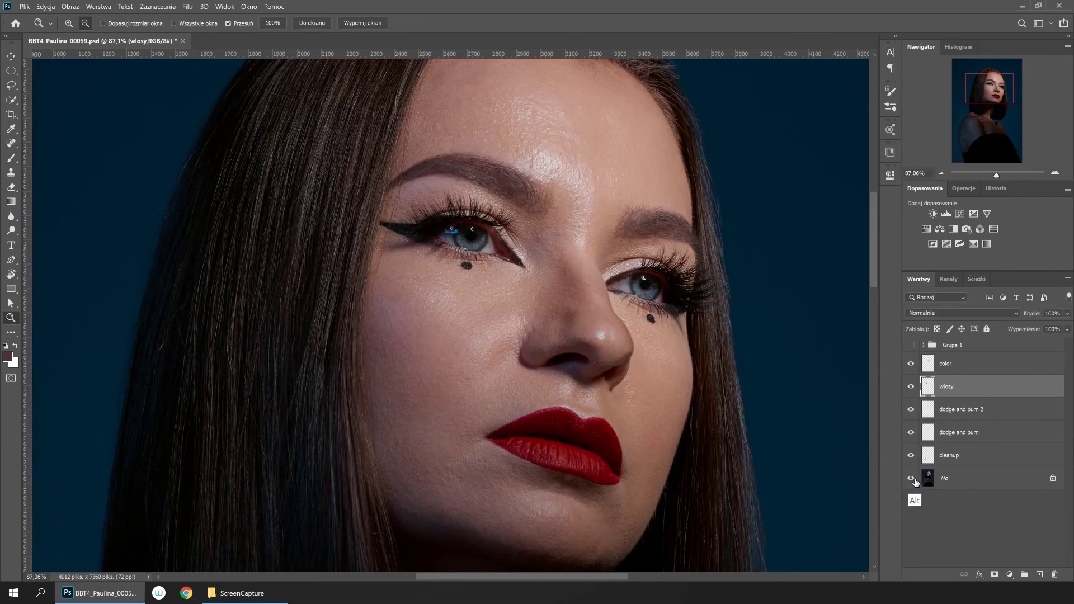